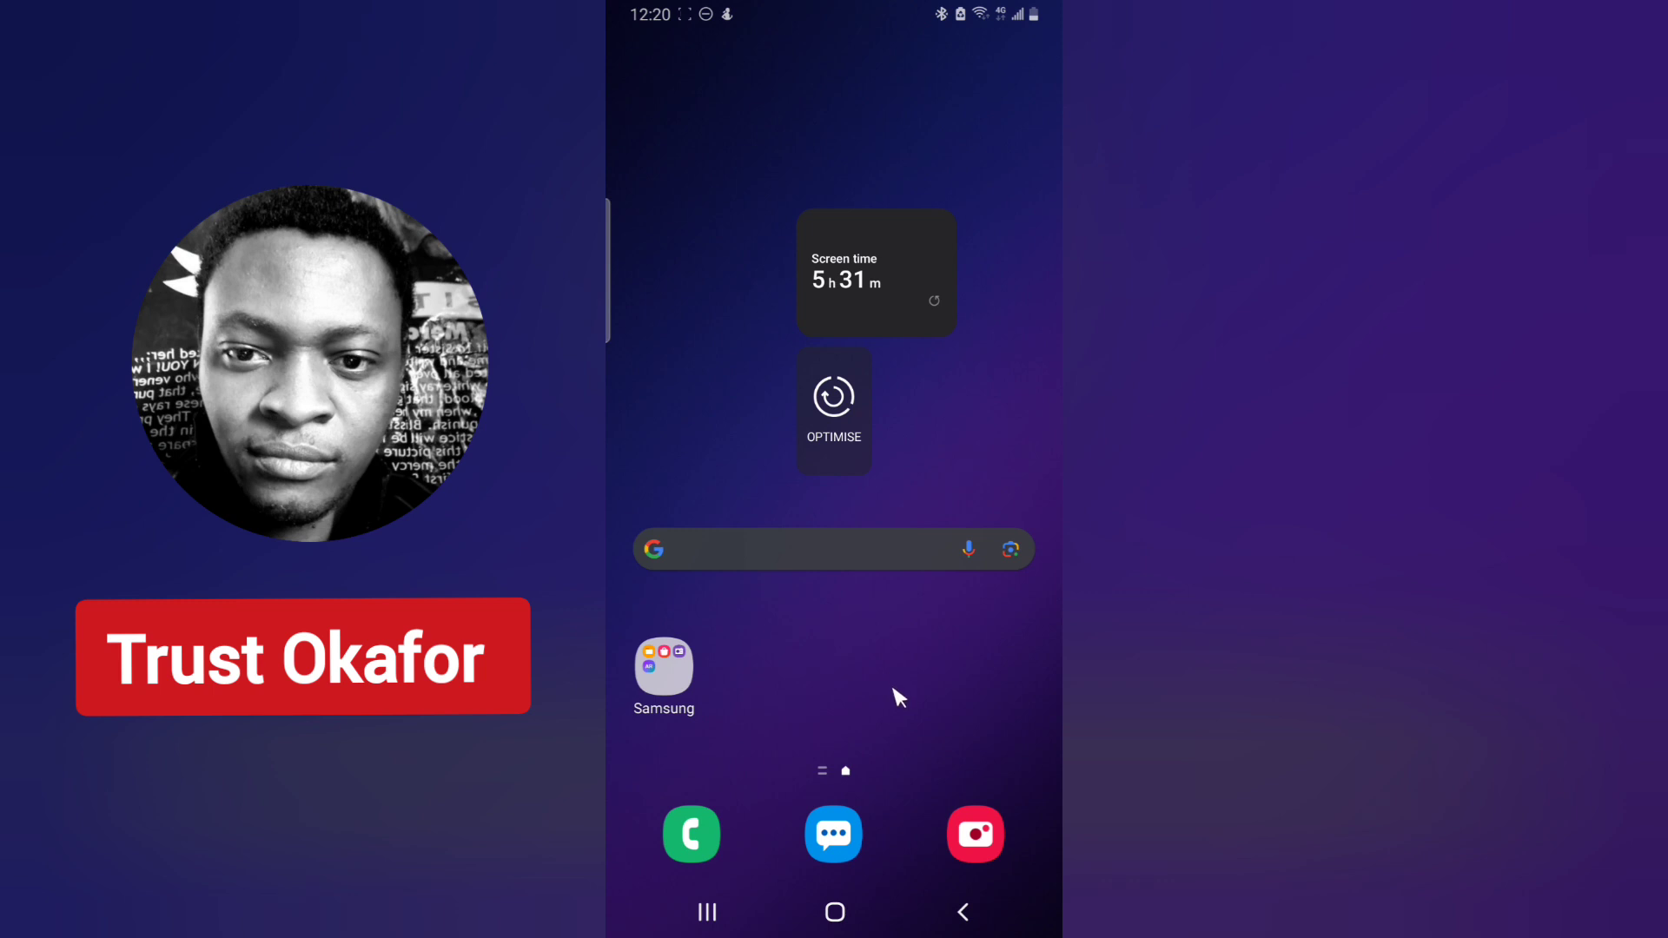
- Page through the app drawer to Wombat and launch it to its PIN screen
drag(910, 673, 695, 299)
drag(999, 300, 707, 298)
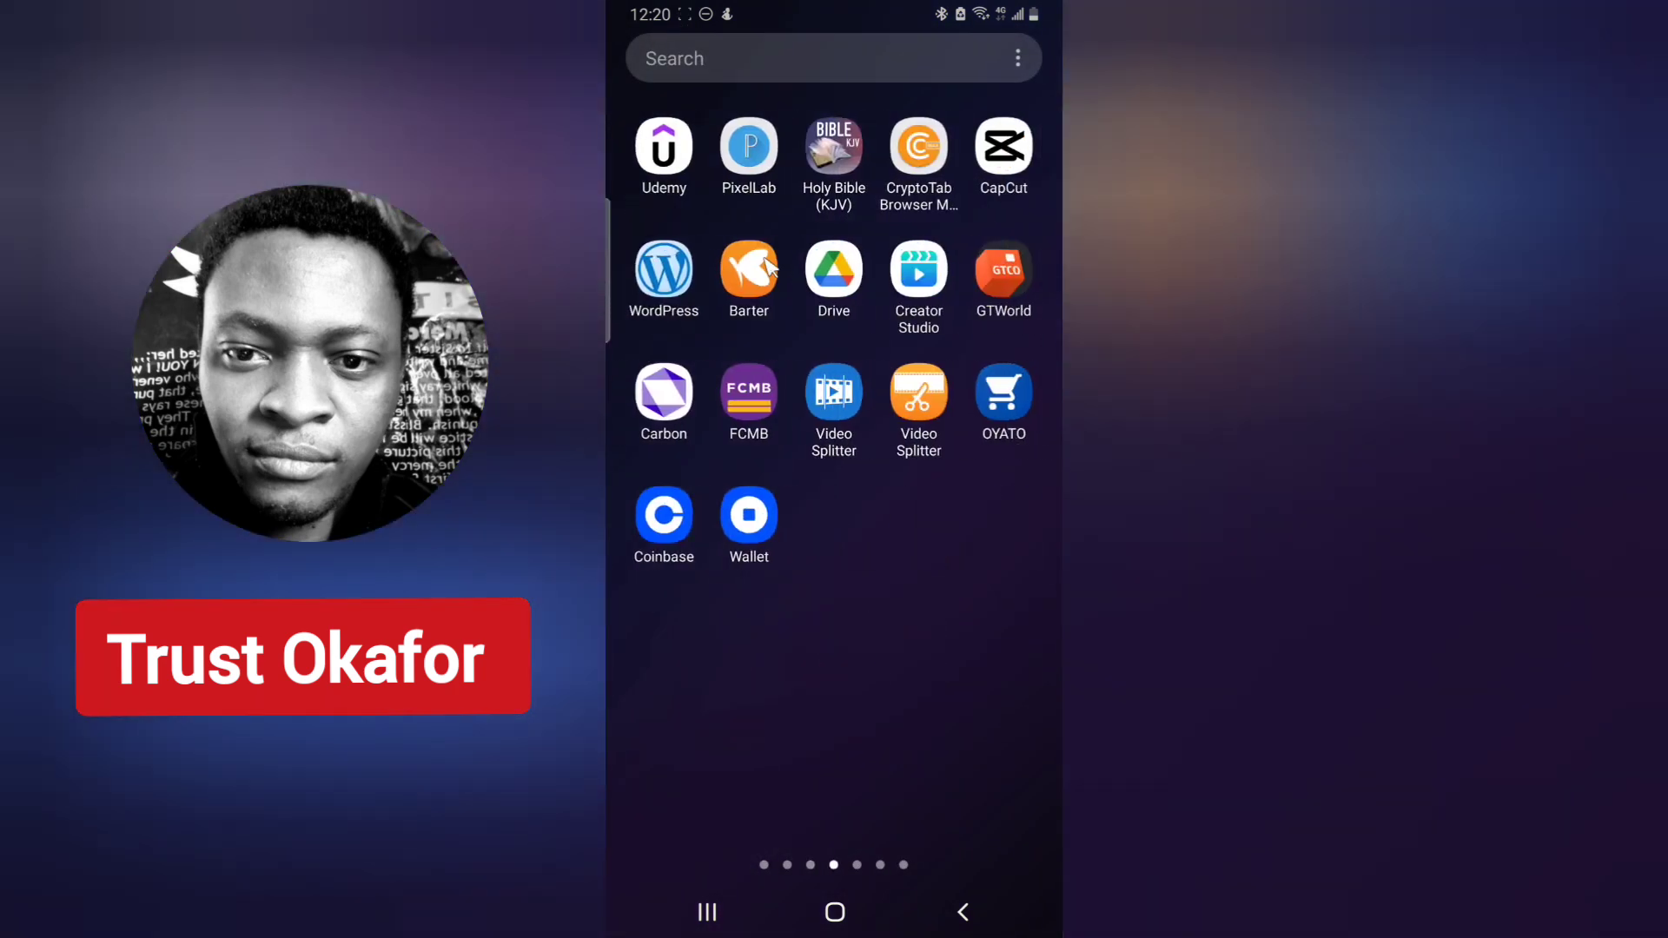
drag(998, 260, 720, 261)
drag(1039, 178, 862, 263)
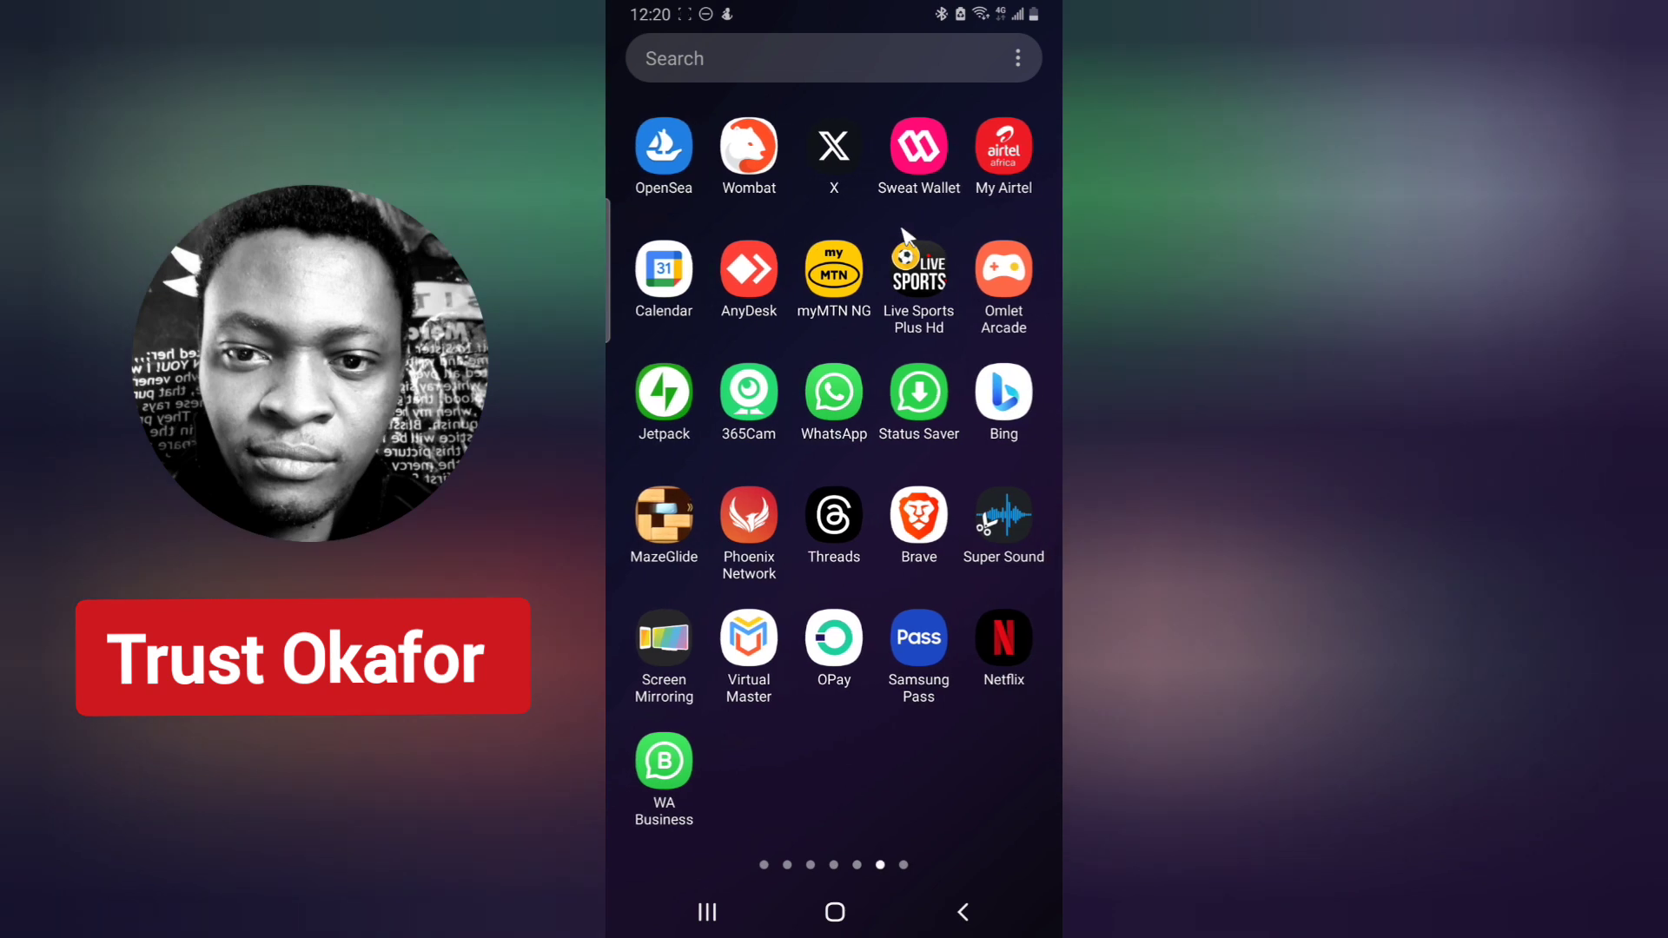
click(752, 139)
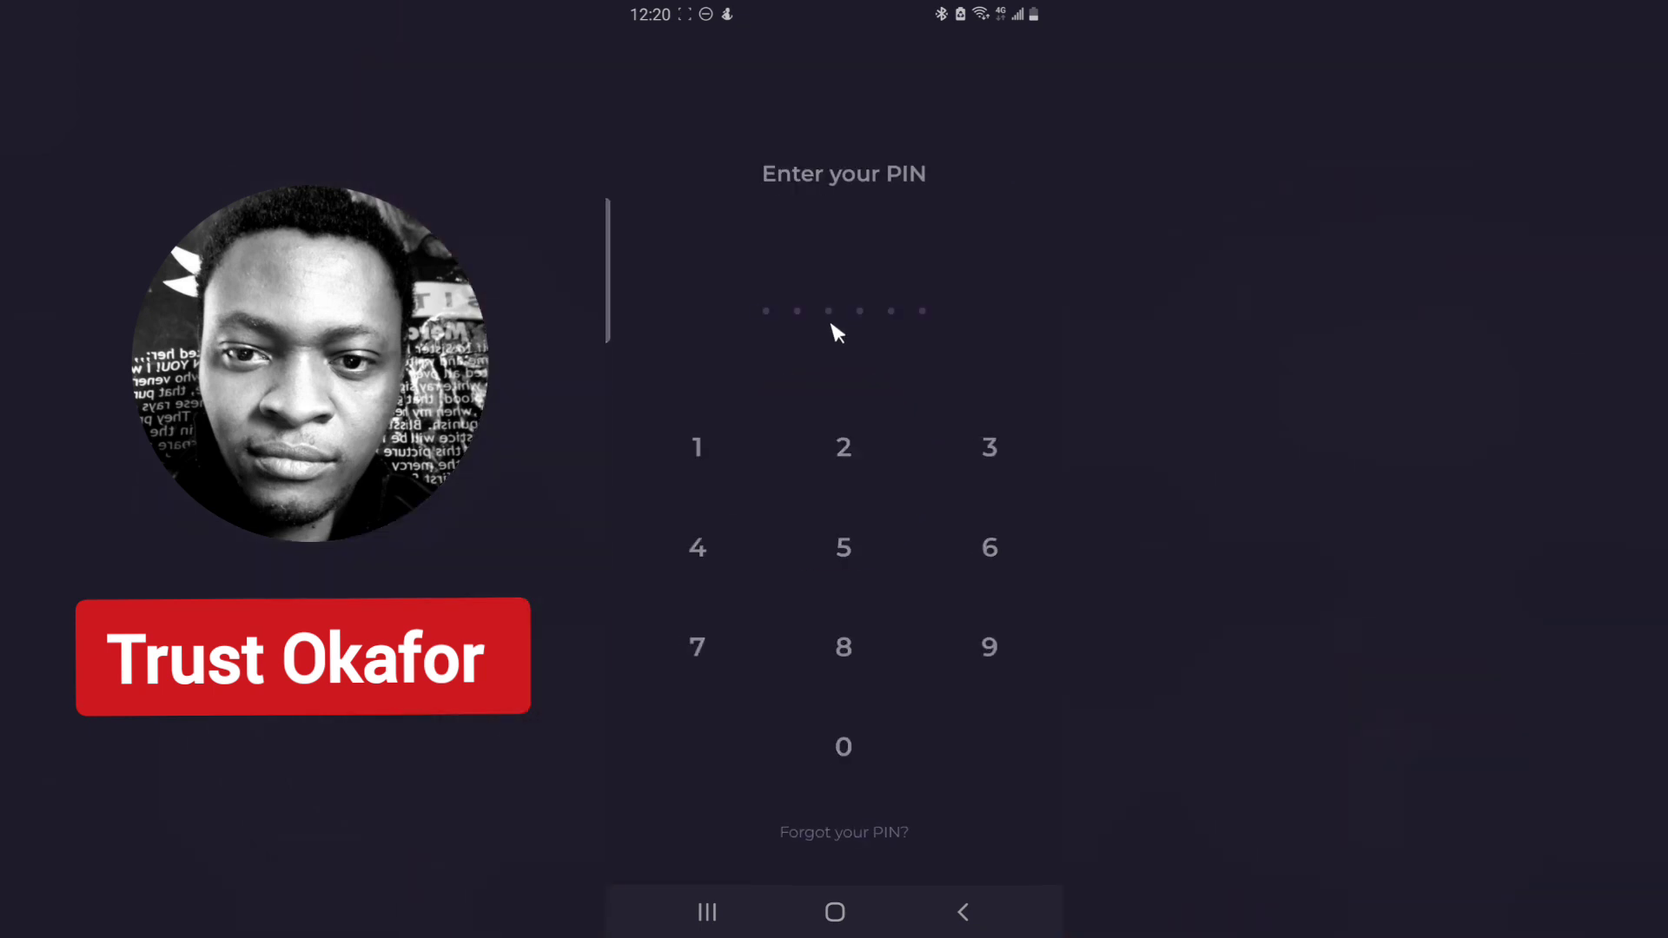
- Unlock the wallet with the PIN and open NFT Gallery, showing Dungeon Items and Wombat Friends
click(941, 626)
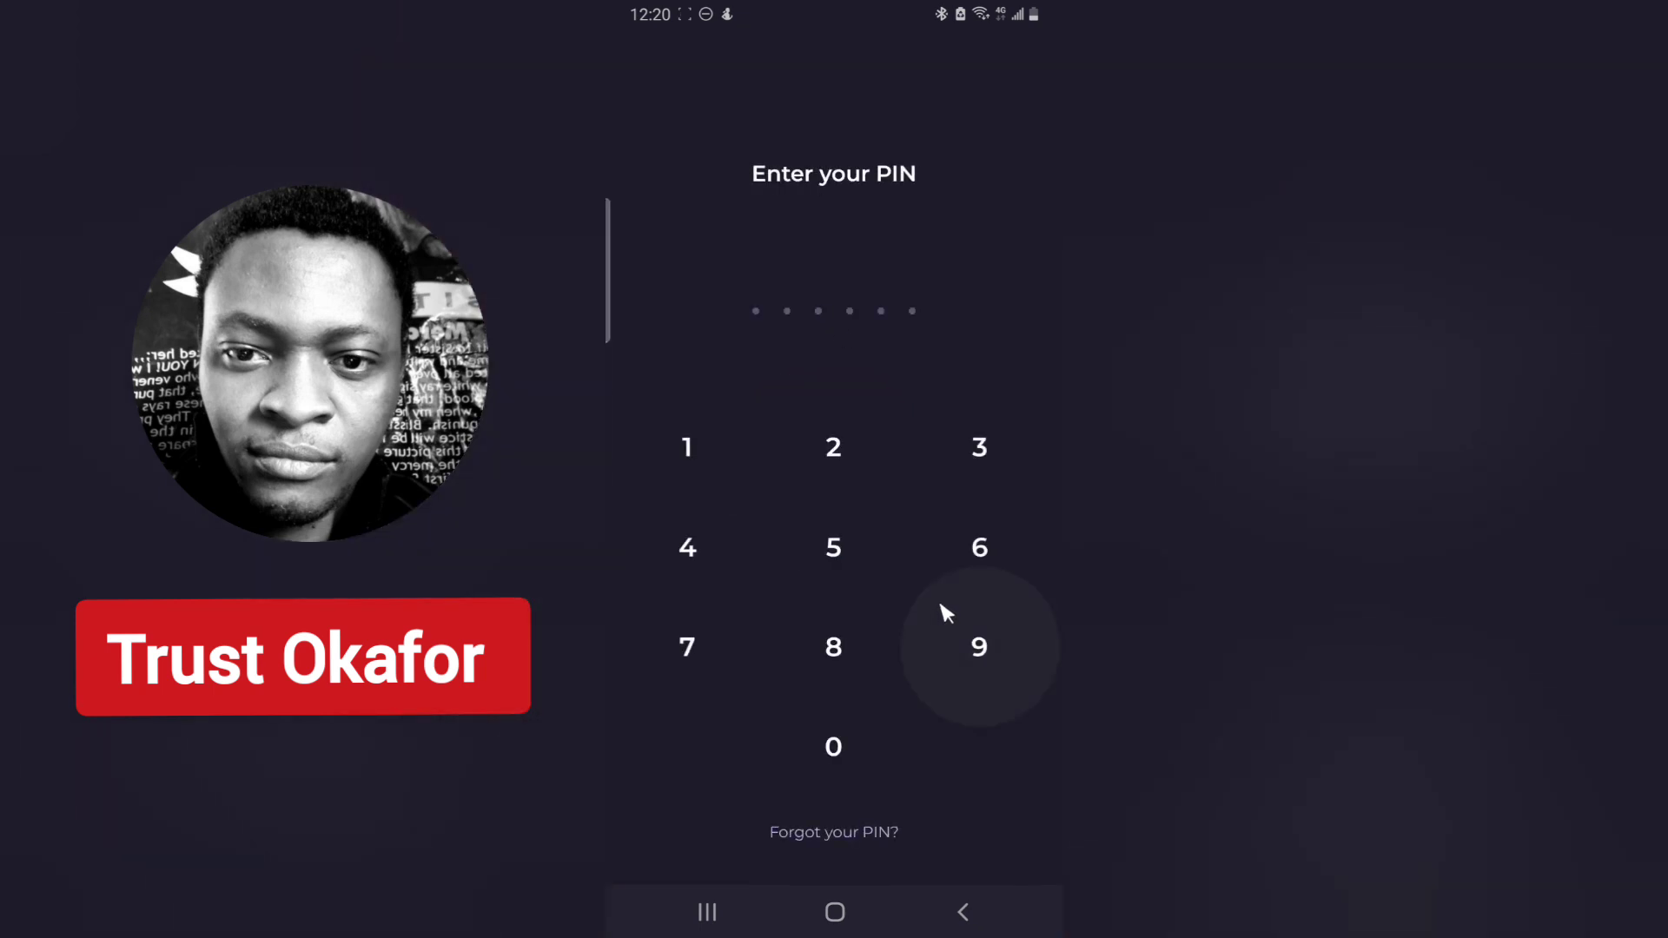
click(1024, 521)
key(0)
click(1024, 513)
key(0)
key(0)
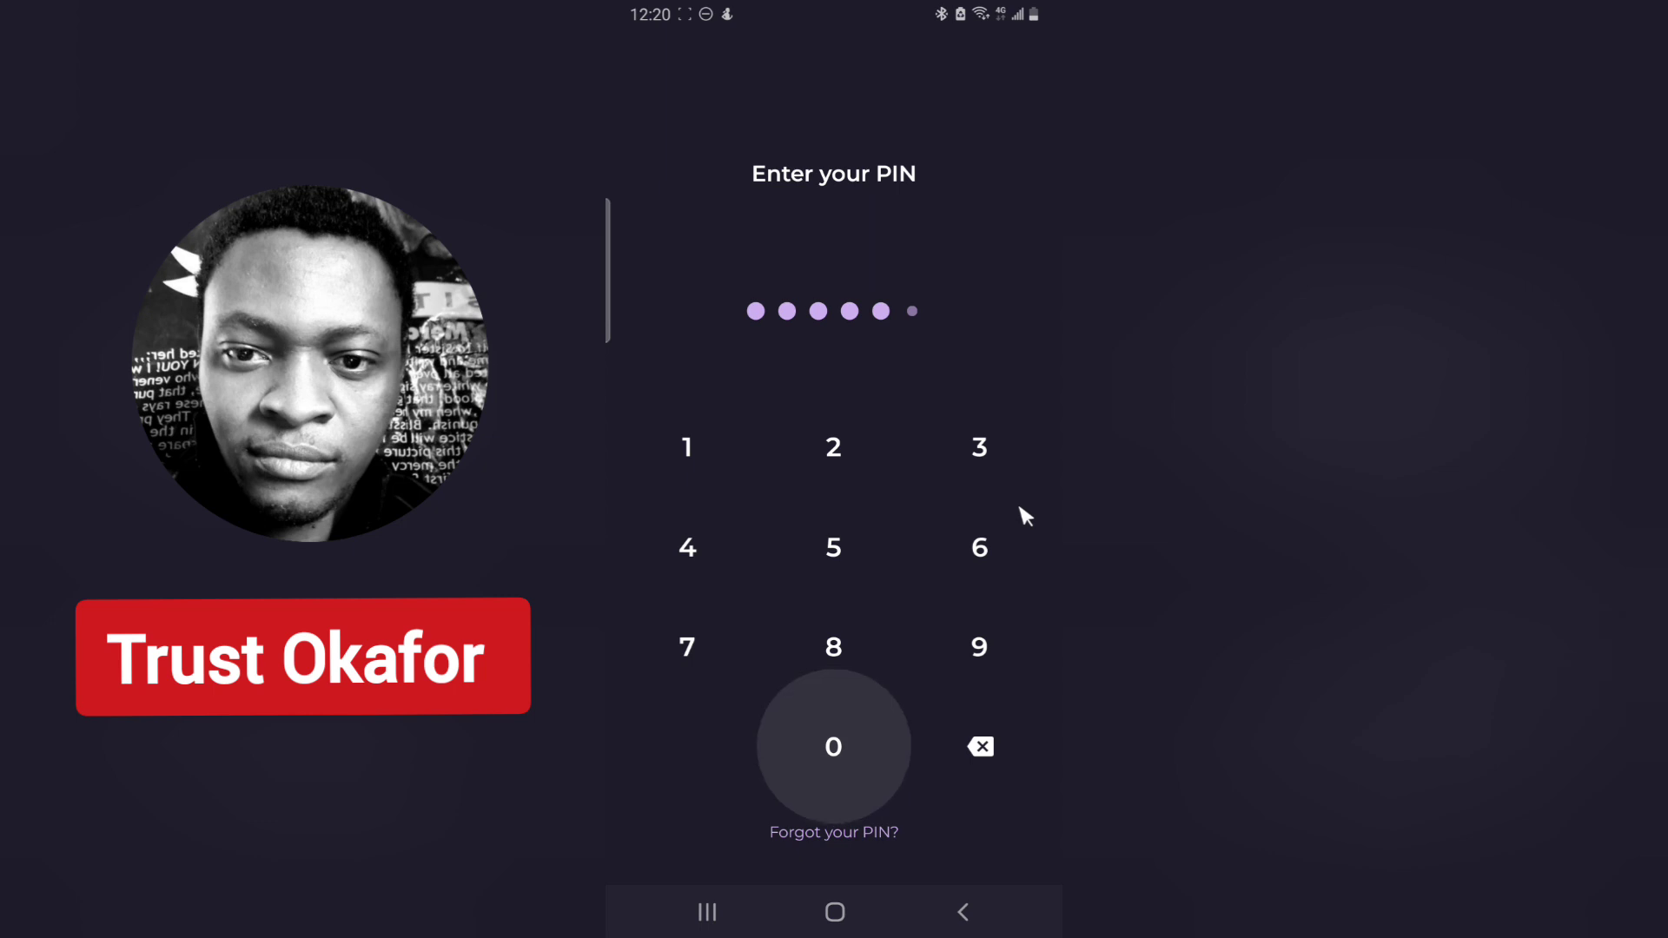
key(0)
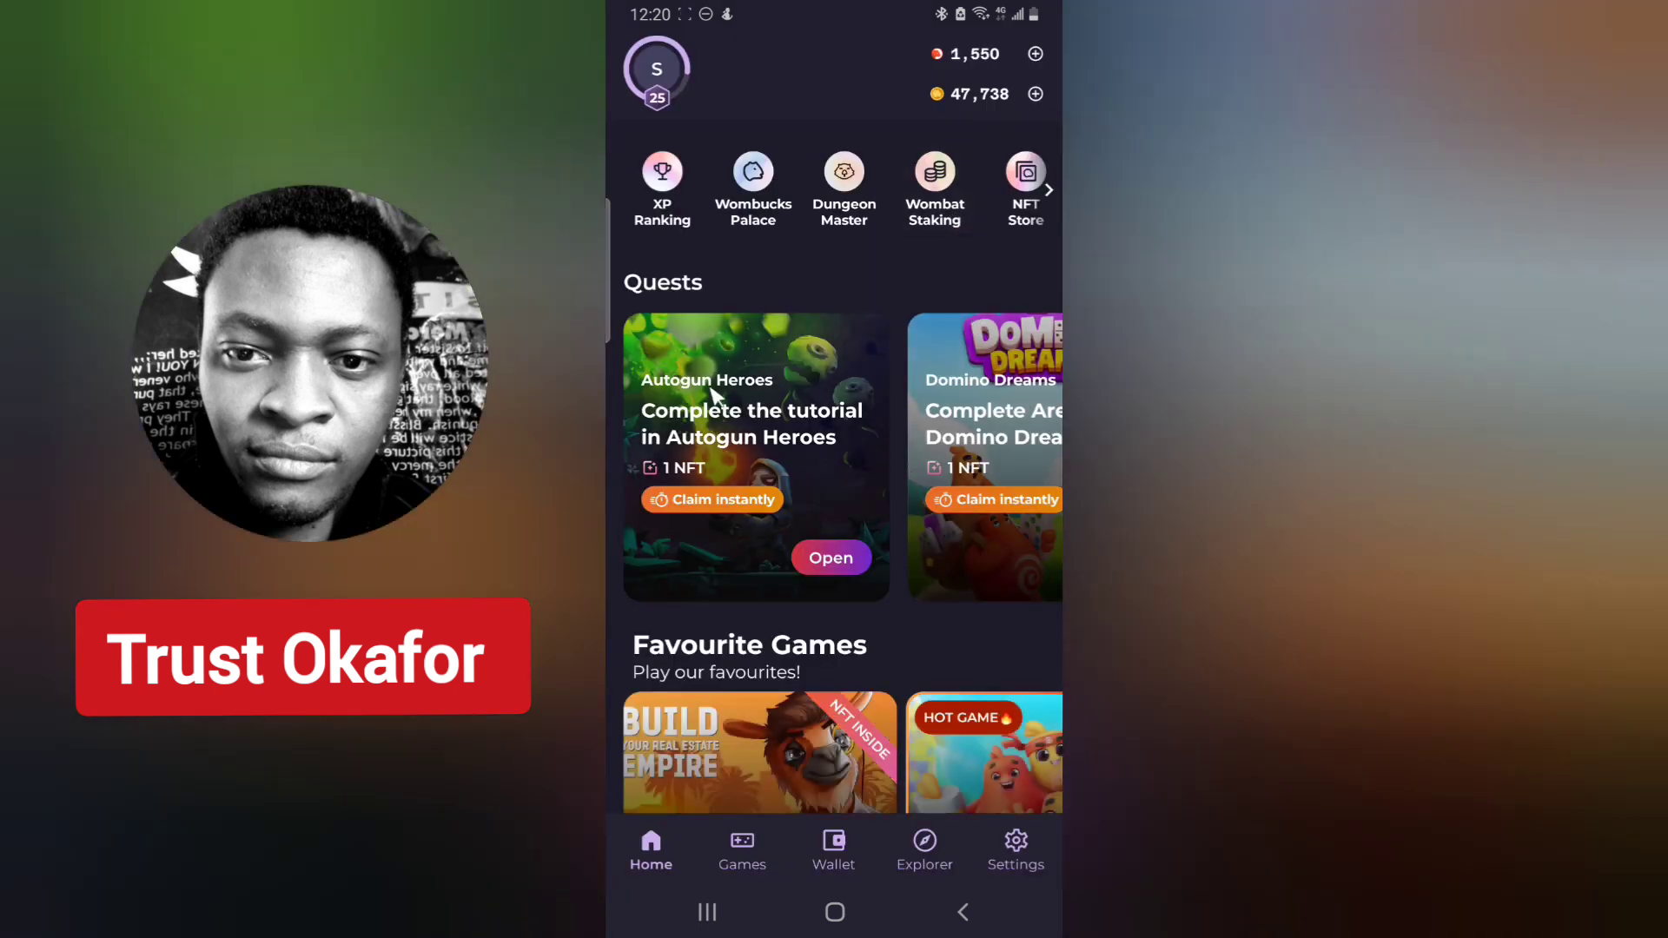
scroll(896, 290, right, 3)
click(864, 185)
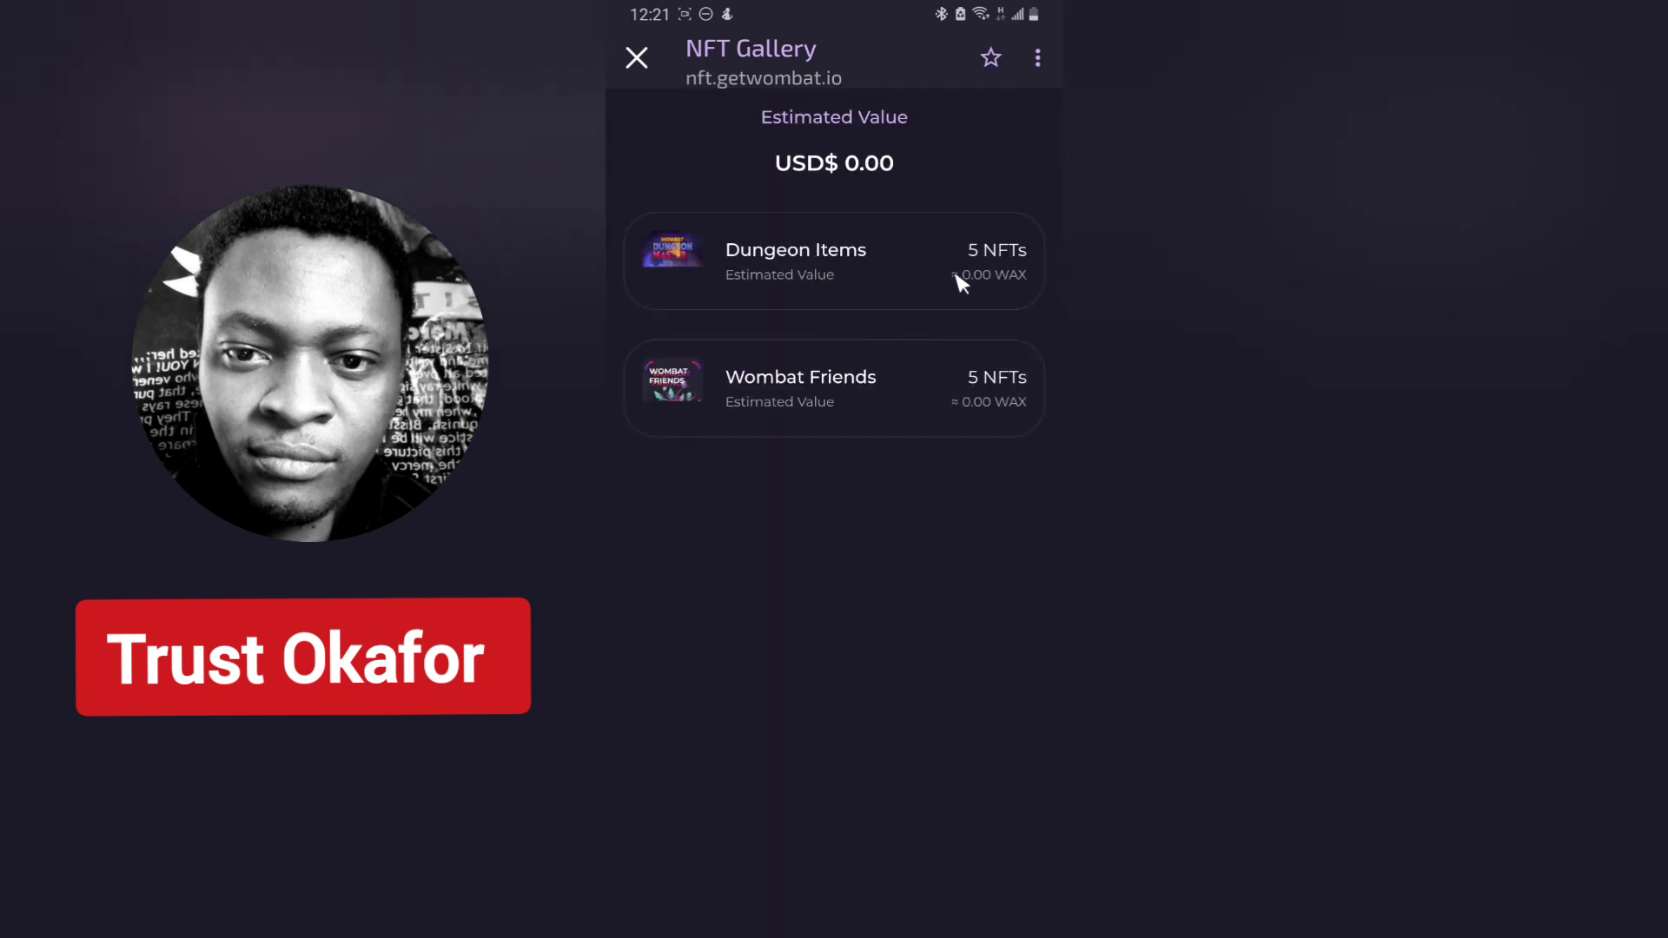
- Expand Dungeon Items and open the Delta Standard Pack's detail page
click(829, 260)
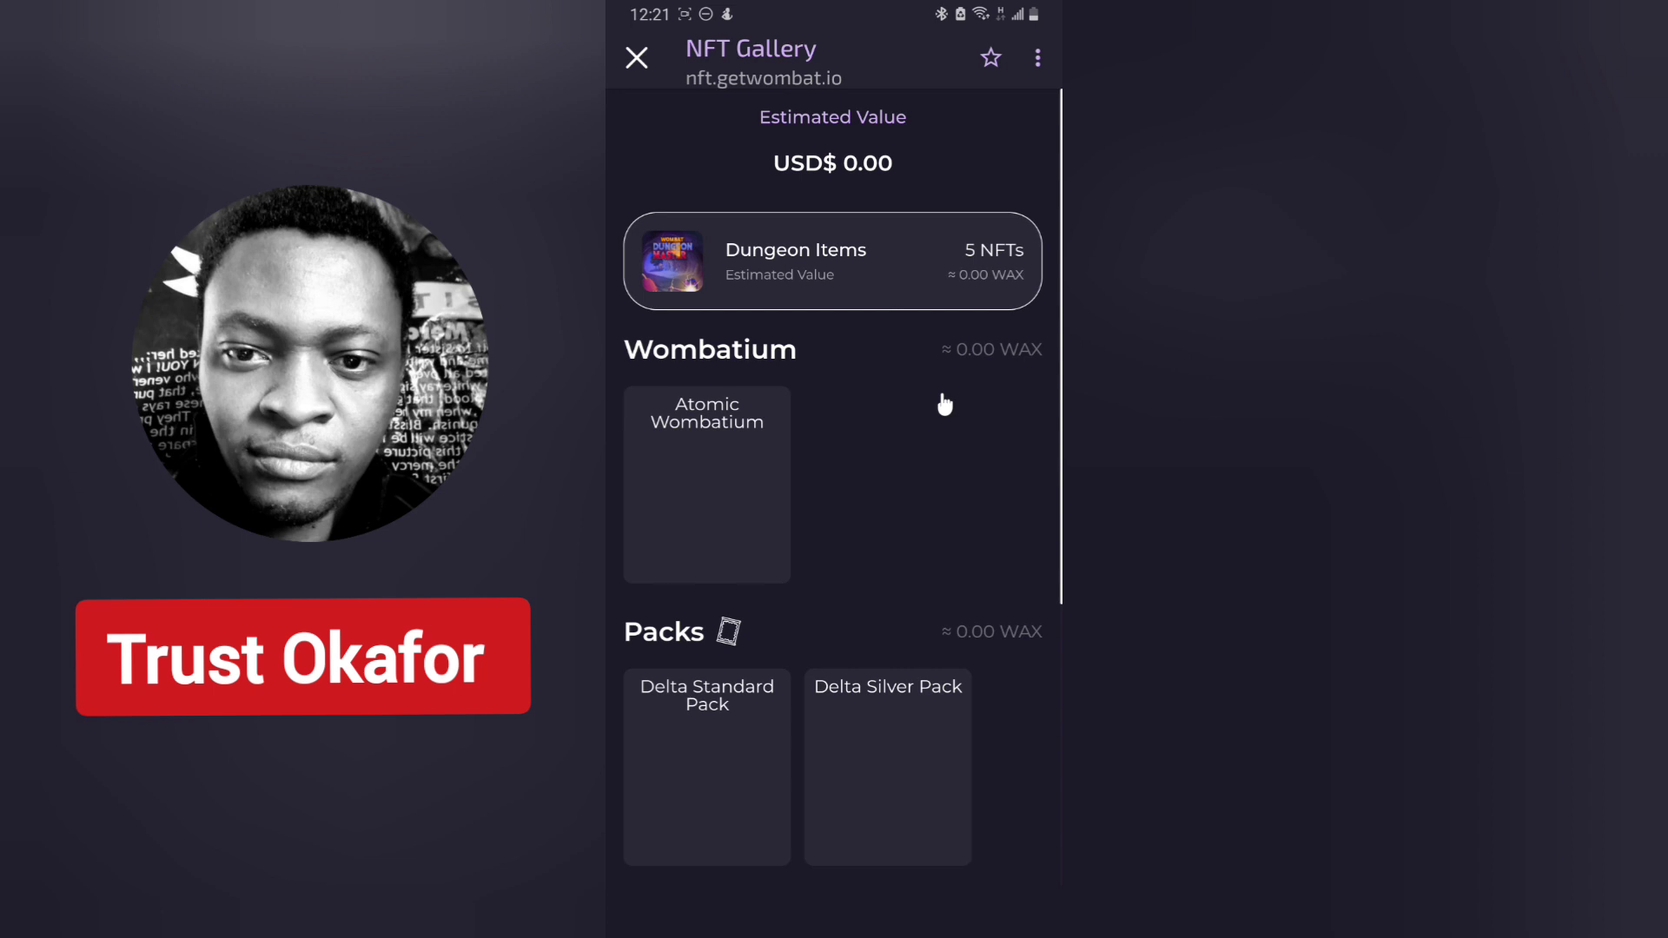
scroll(945, 400, down, 2)
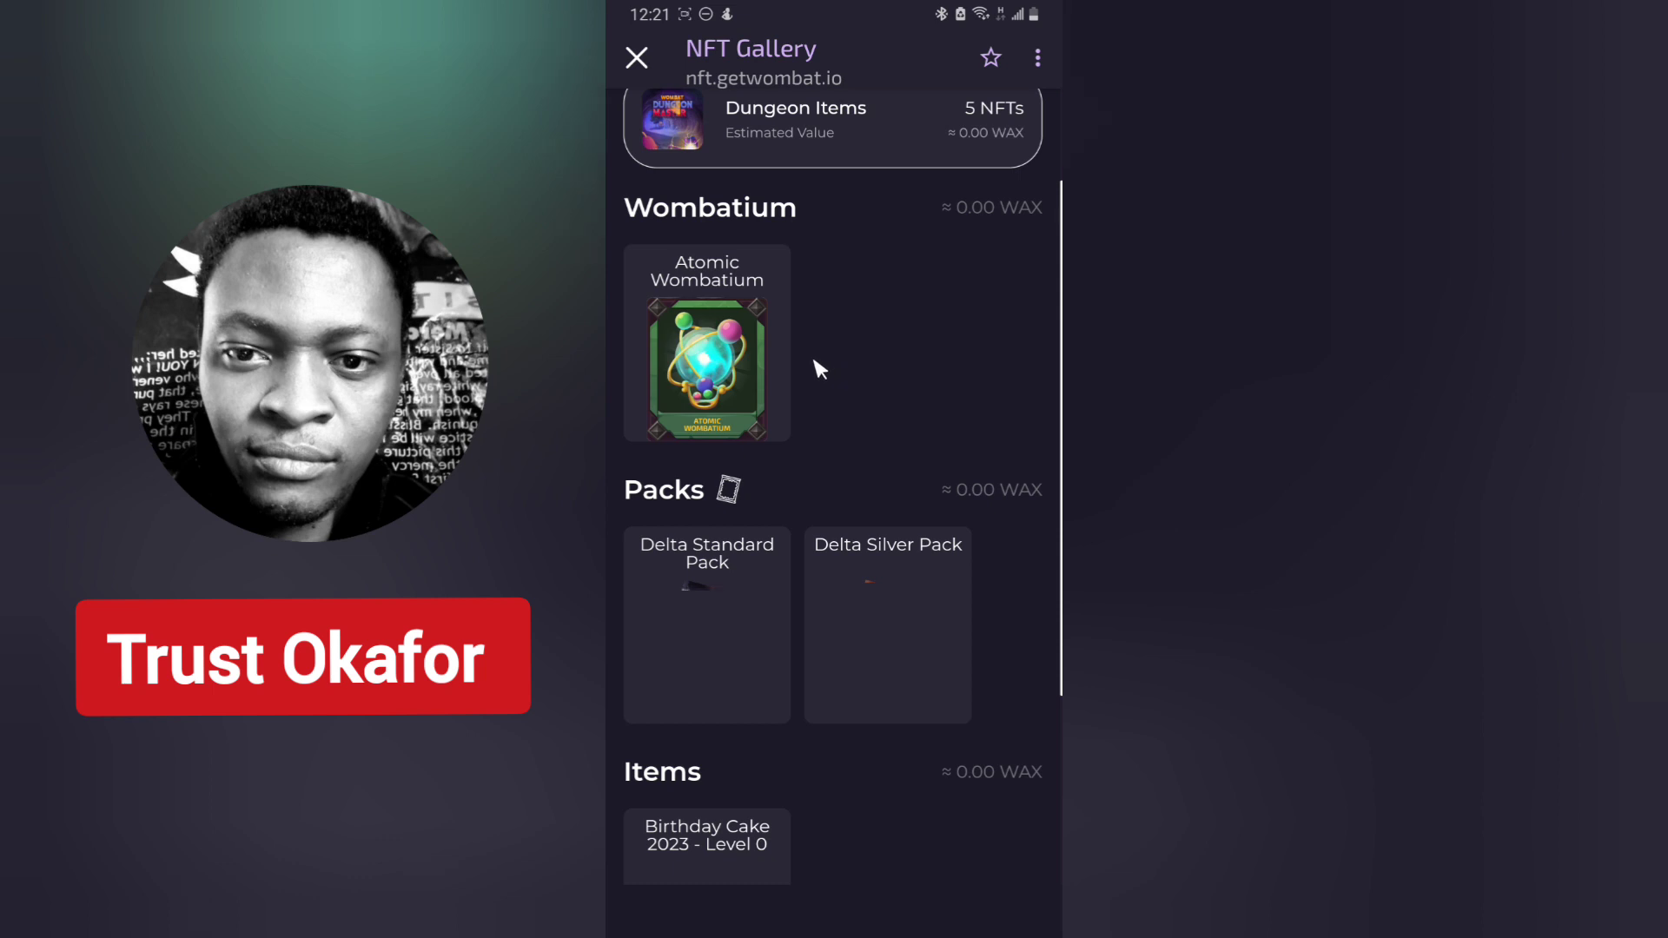
scroll(793, 373, down, 5)
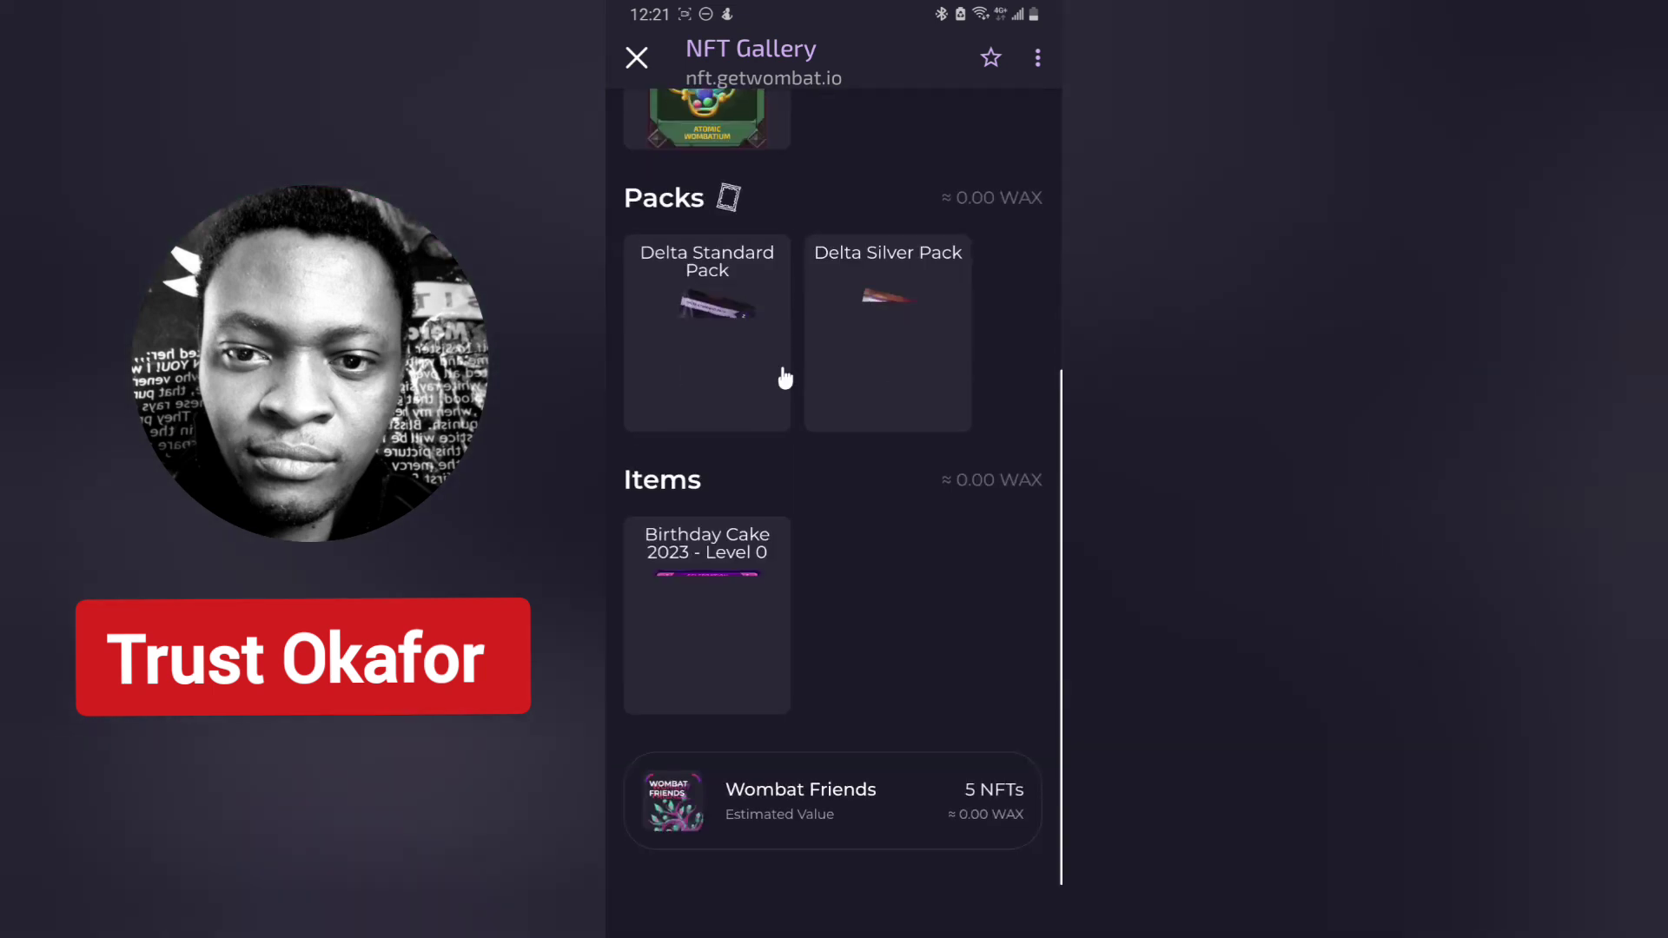
click(762, 382)
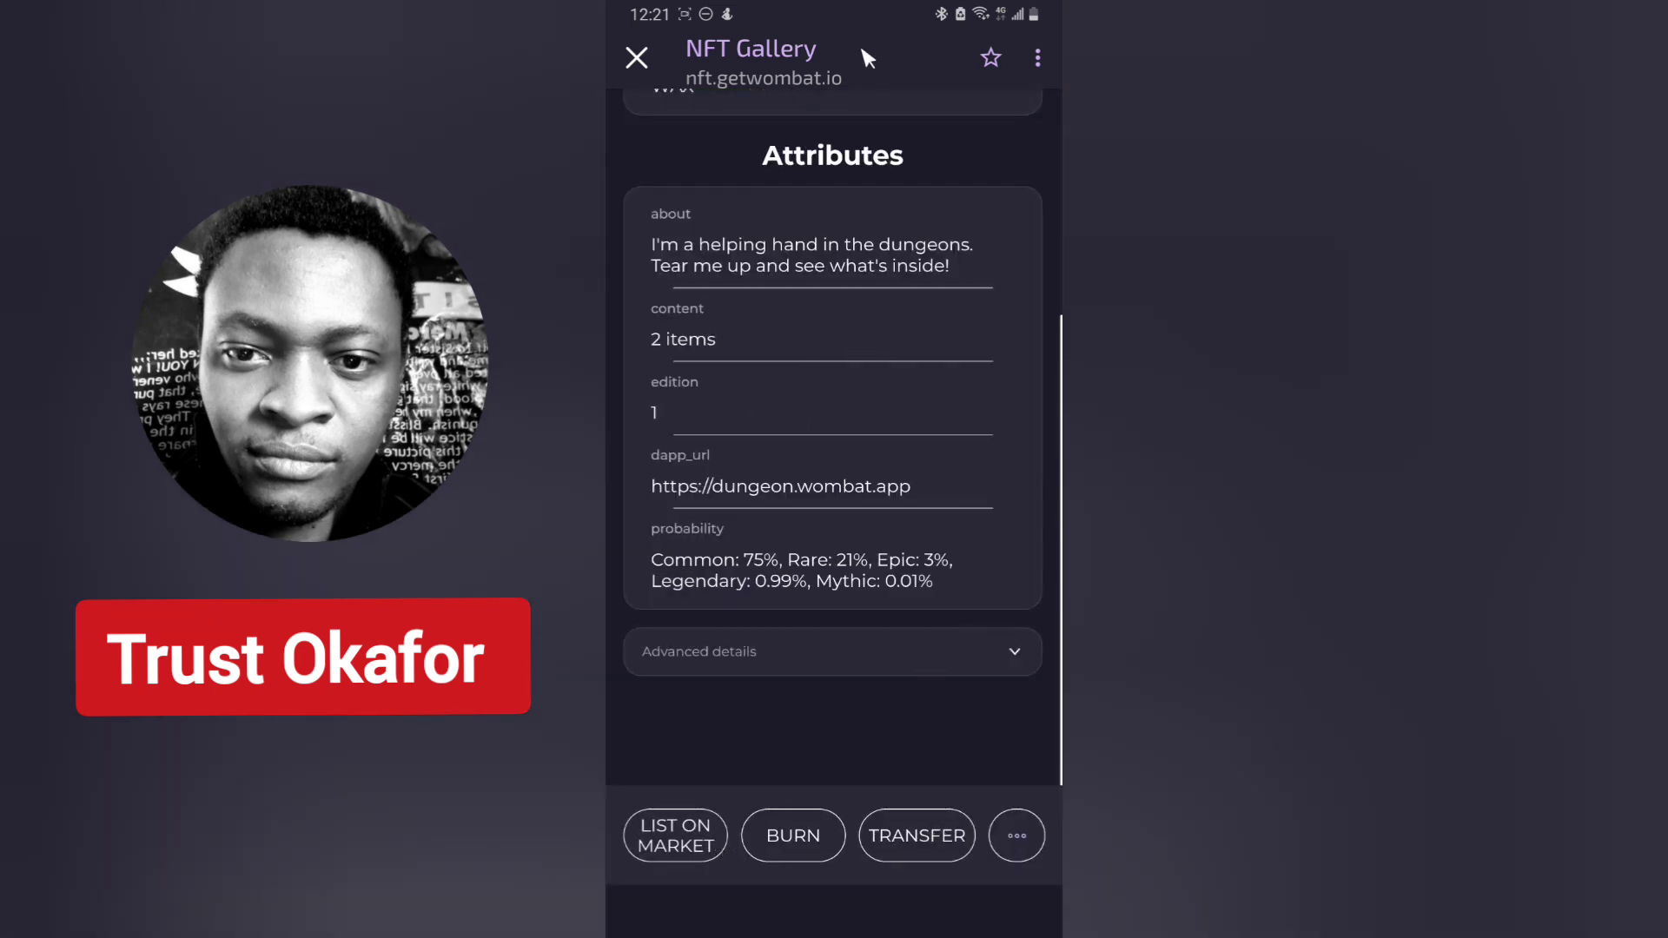
mouse_move(1001, 771)
mouse_down()
mouse_move(849, 834)
mouse_move(952, 797)
mouse_move(942, 756)
mouse_up()
drag(908, 825, 918, 823)
click(921, 835)
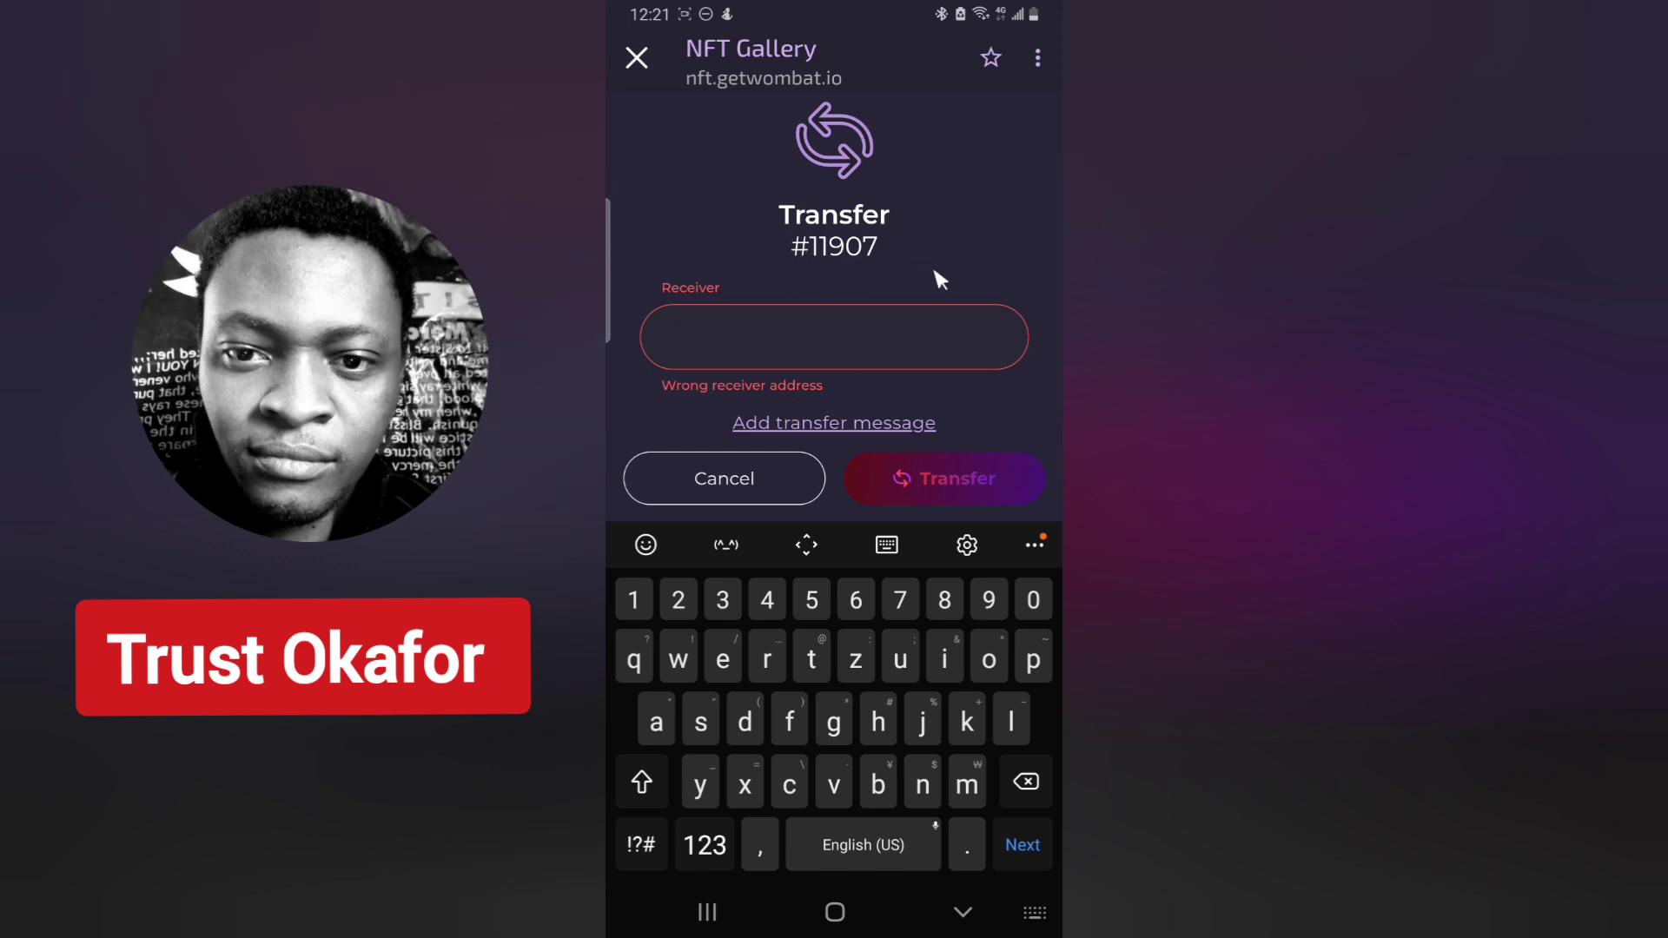
click(922, 224)
click(894, 325)
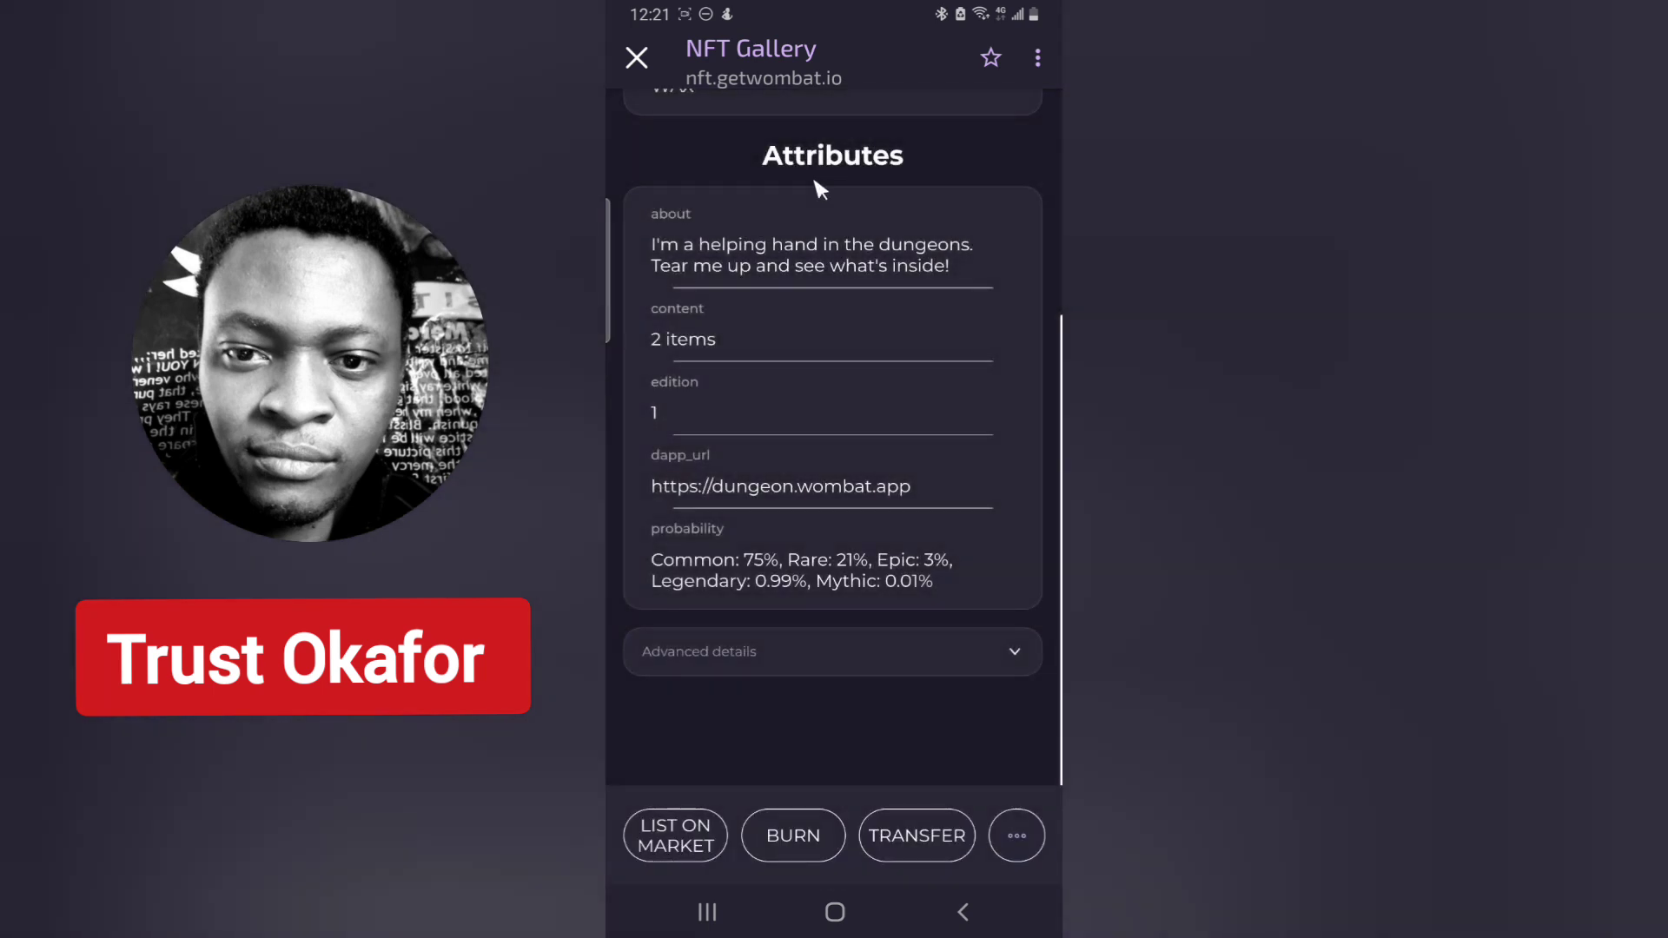
- Close the NFT Gallery and launch Marketplace to load wax.atomichub.io
click(636, 57)
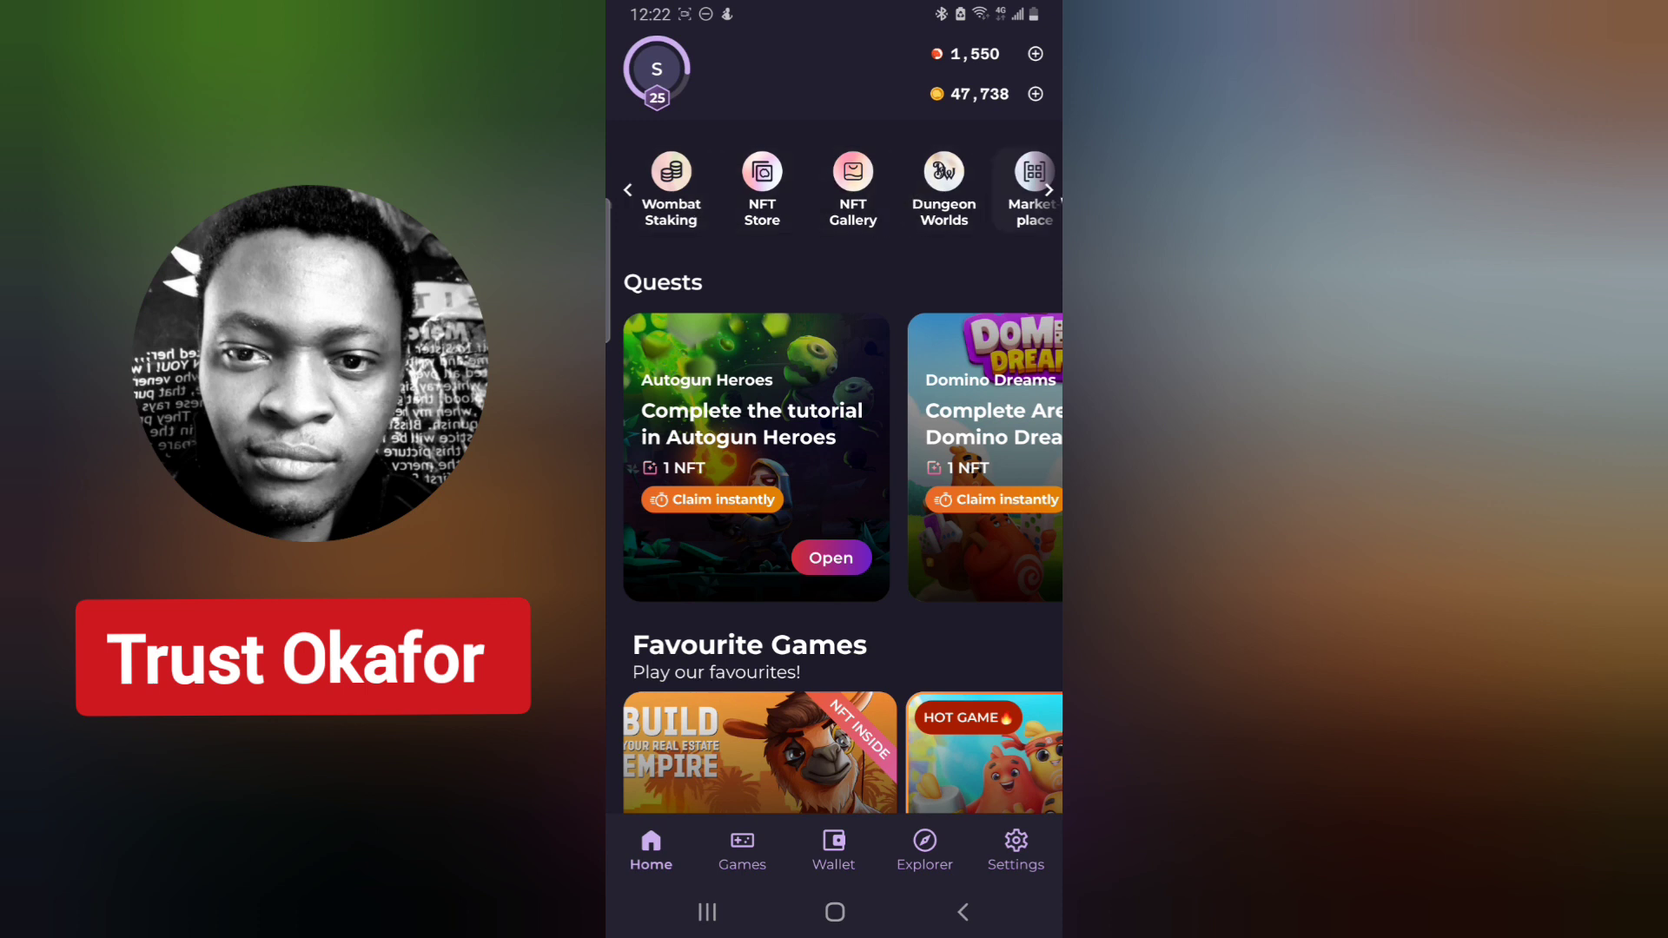
click(1043, 205)
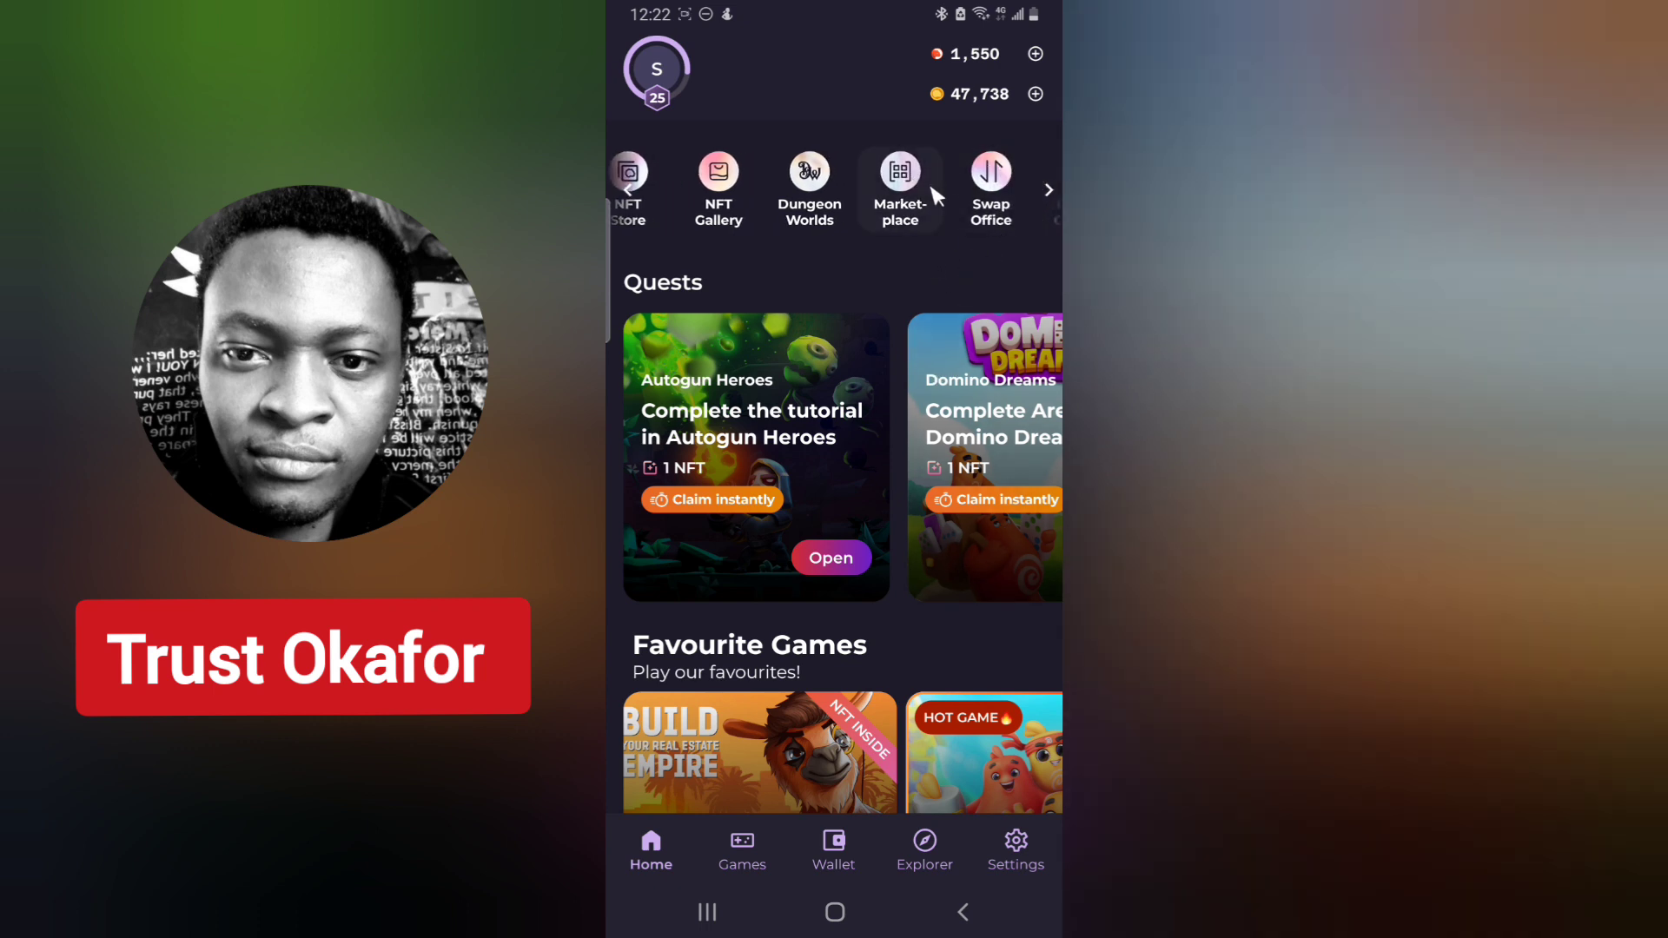
mouse_move(942, 181)
mouse_down()
mouse_move(869, 165)
mouse_move(953, 247)
mouse_move(934, 139)
mouse_up()
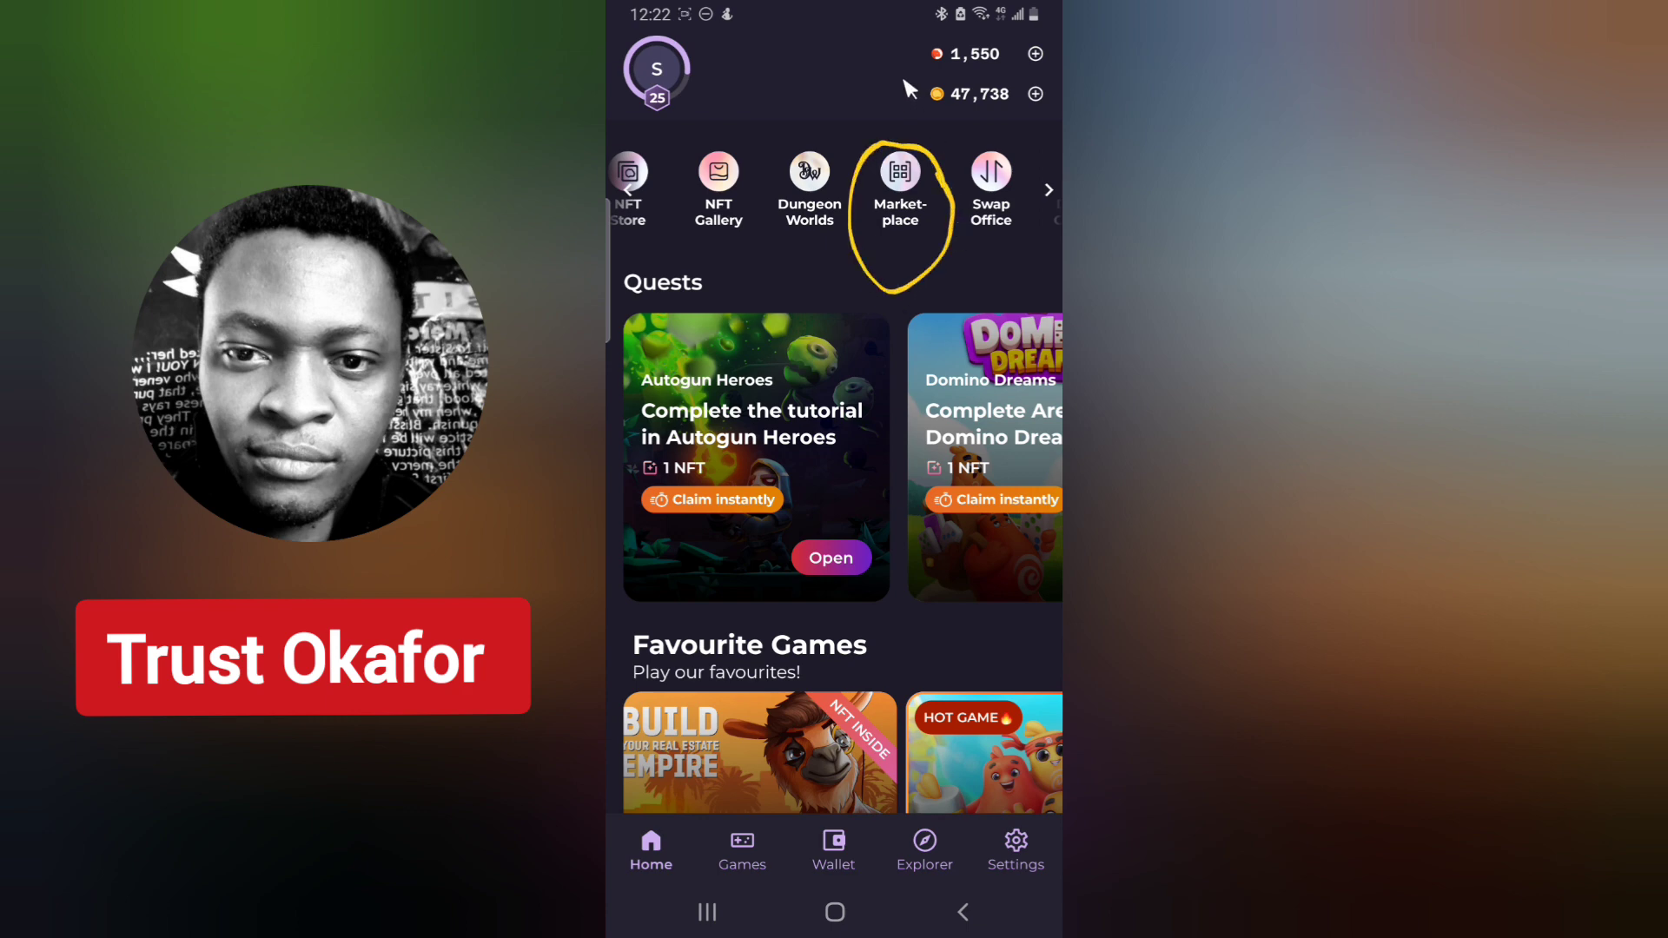
click(900, 173)
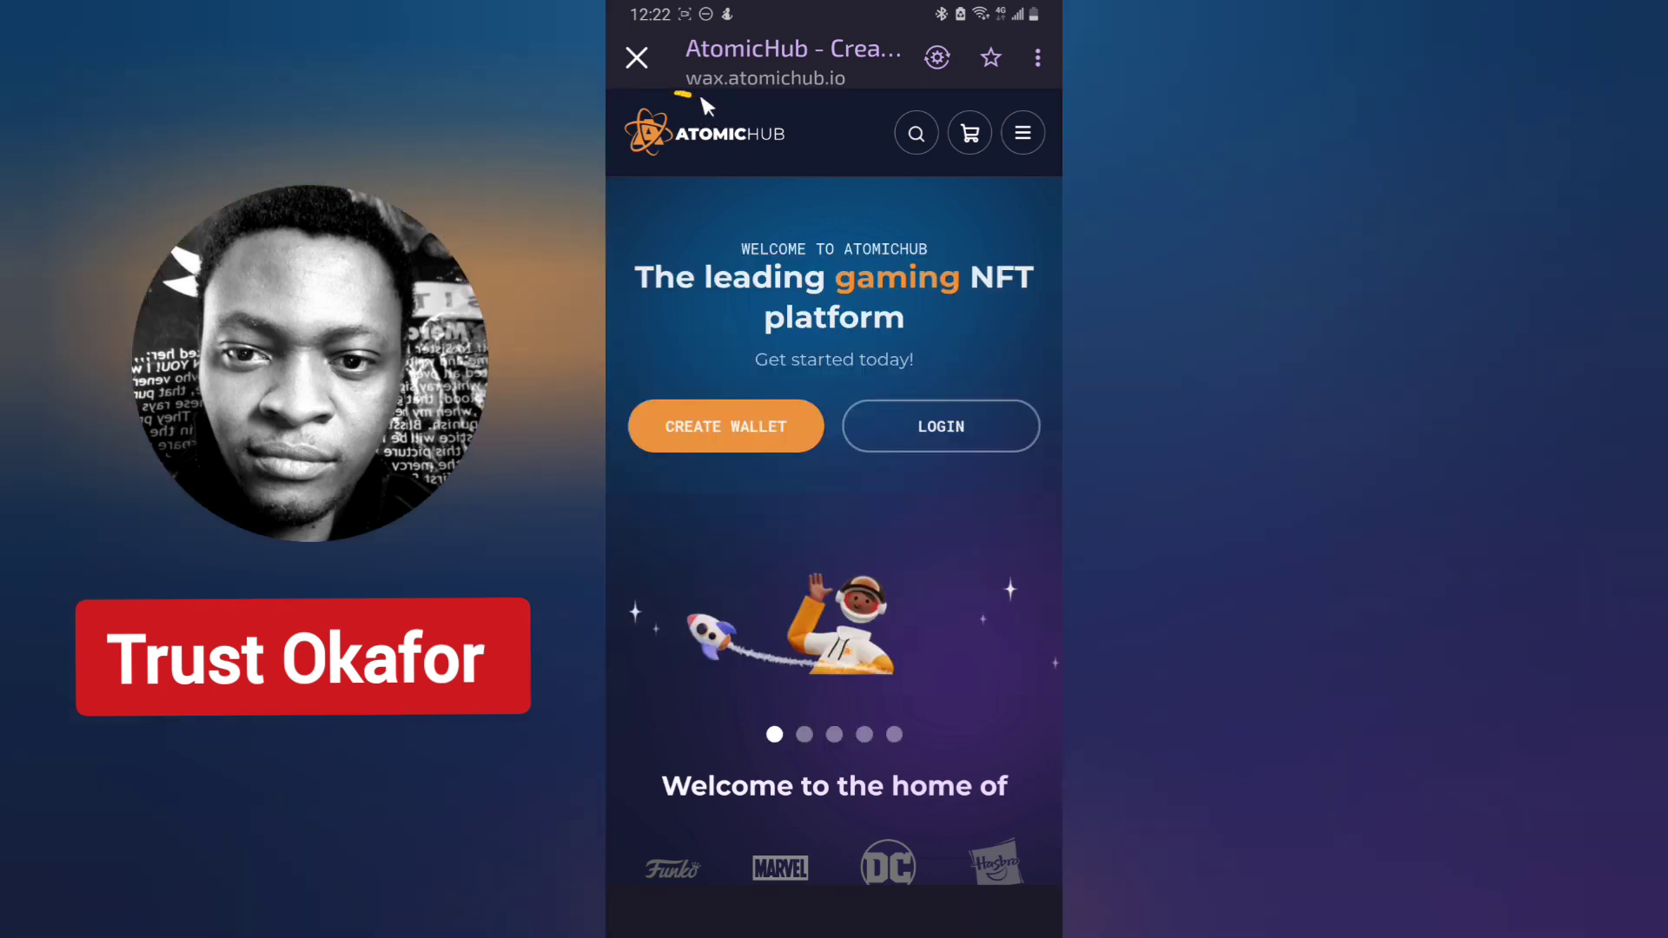
- Once AtomicHub loads, show its account menu with the 0.383 WAX balance
mouse_move(702, 98)
mouse_down()
mouse_move(745, 106)
mouse_move(728, 59)
mouse_move(683, 74)
mouse_move(686, 97)
mouse_up()
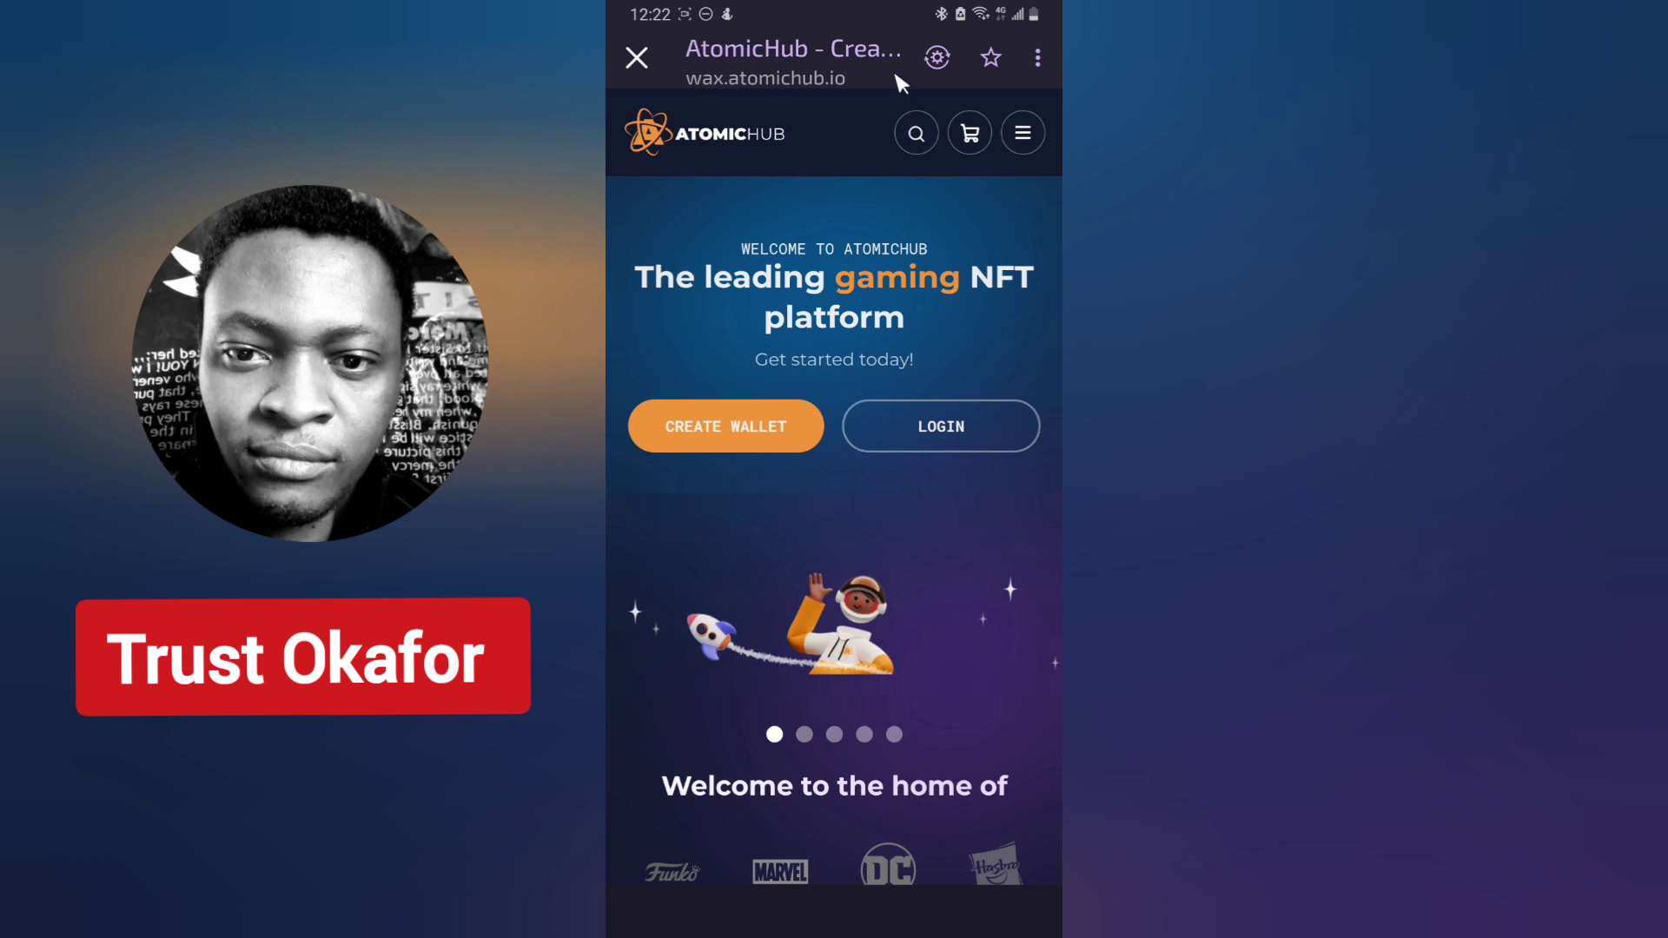
mouse_move(926, 233)
mouse_down()
mouse_move(975, 180)
mouse_move(1053, 143)
mouse_move(1026, 113)
mouse_move(992, 158)
mouse_move(1049, 122)
mouse_up()
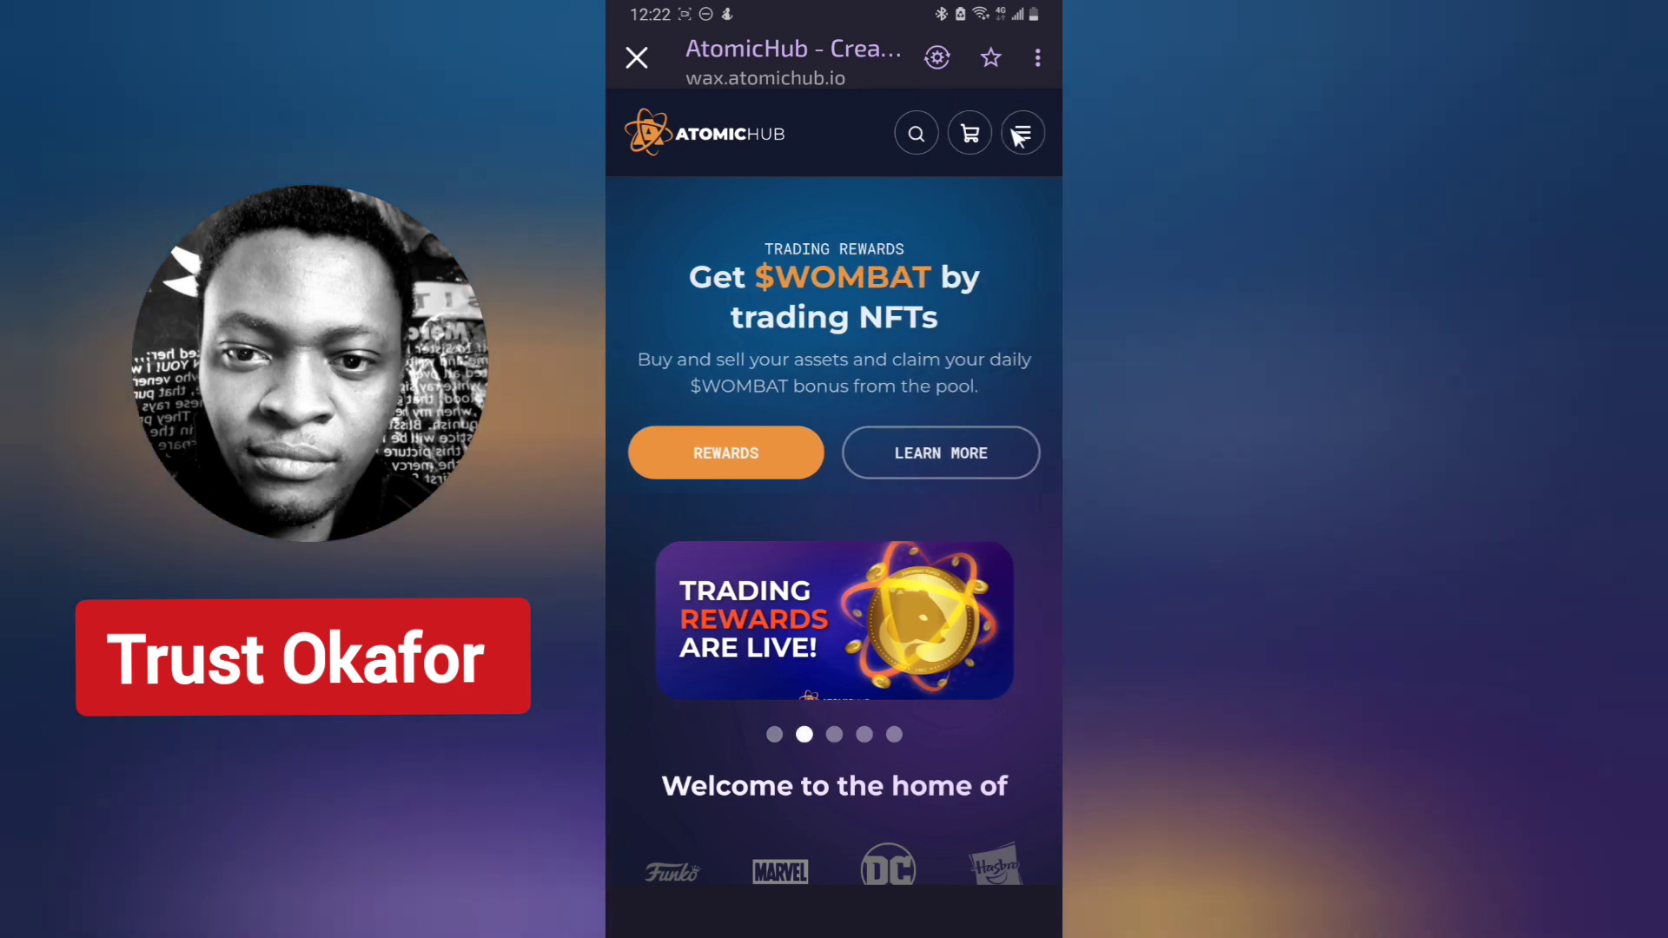
click(1023, 141)
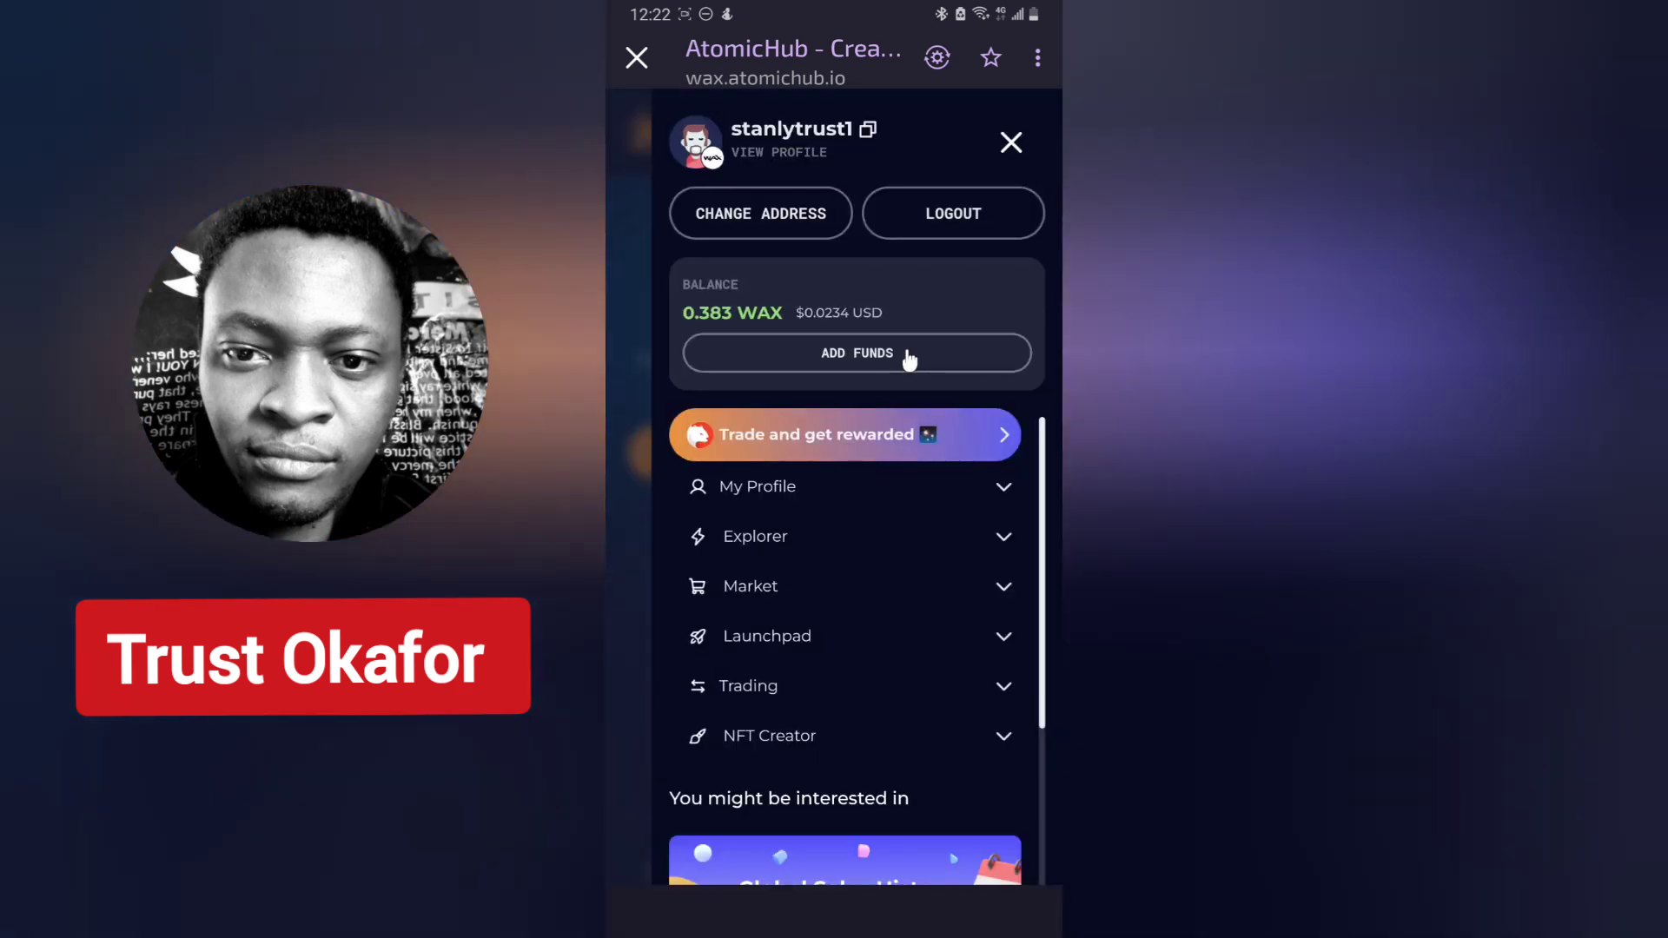
mouse_move(978, 260)
mouse_down()
mouse_move(808, 244)
mouse_move(680, 287)
mouse_move(716, 386)
mouse_move(913, 352)
mouse_move(975, 252)
mouse_up()
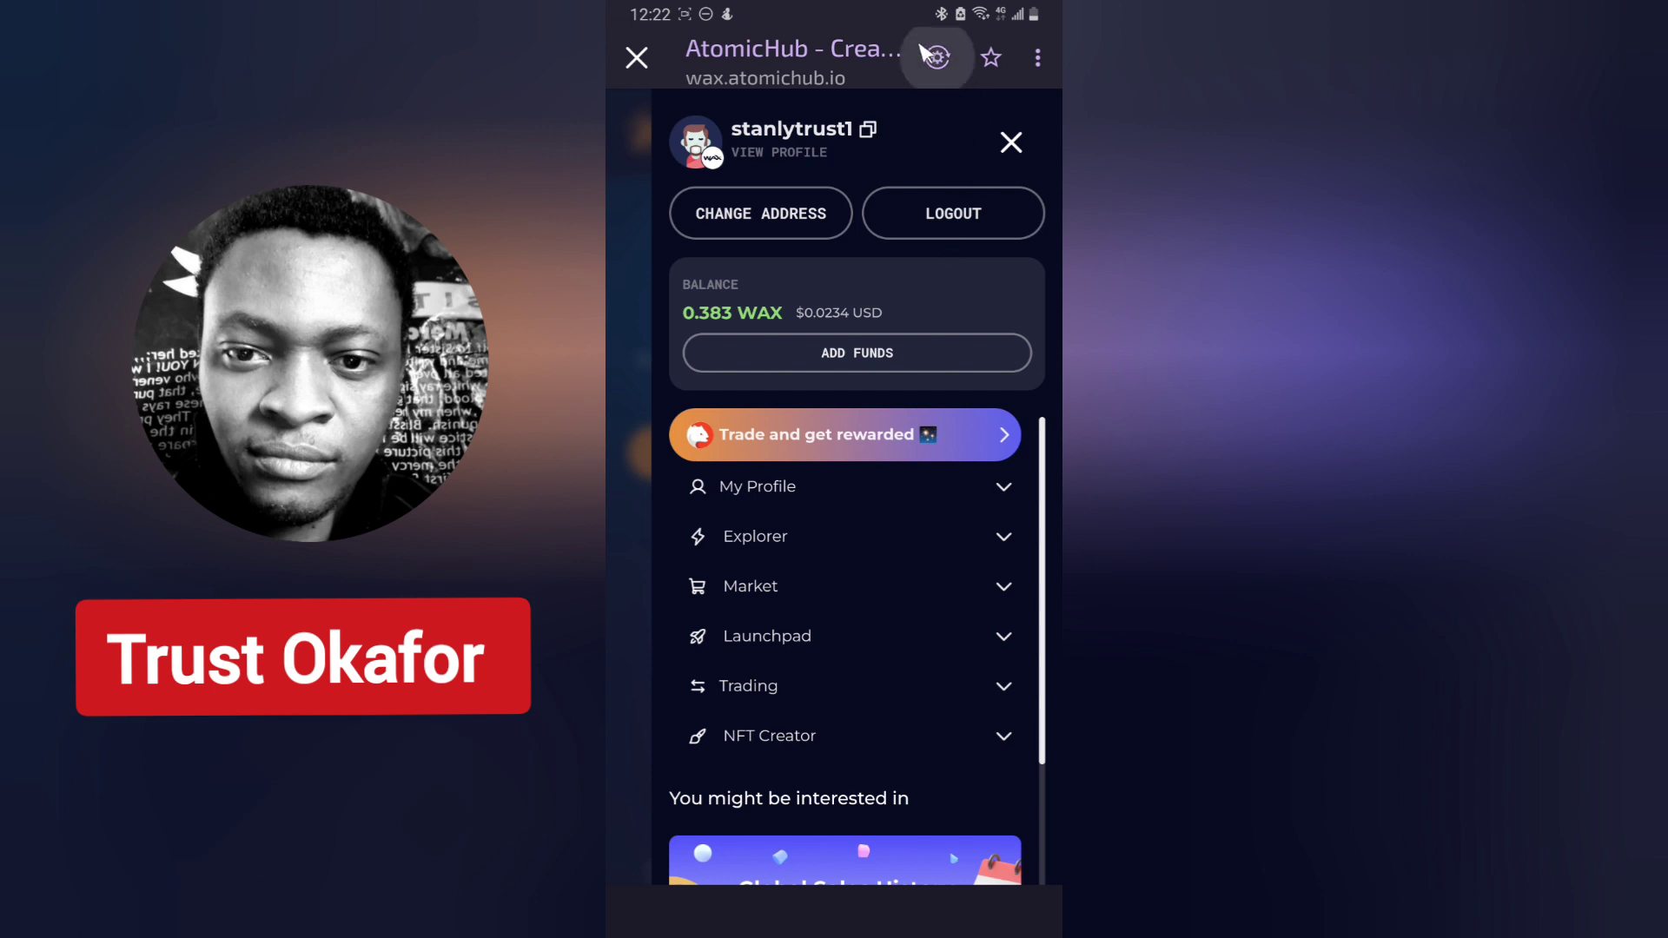
mouse_move(1017, 469)
mouse_down()
mouse_move(680, 494)
mouse_move(894, 522)
mouse_move(951, 497)
mouse_up()
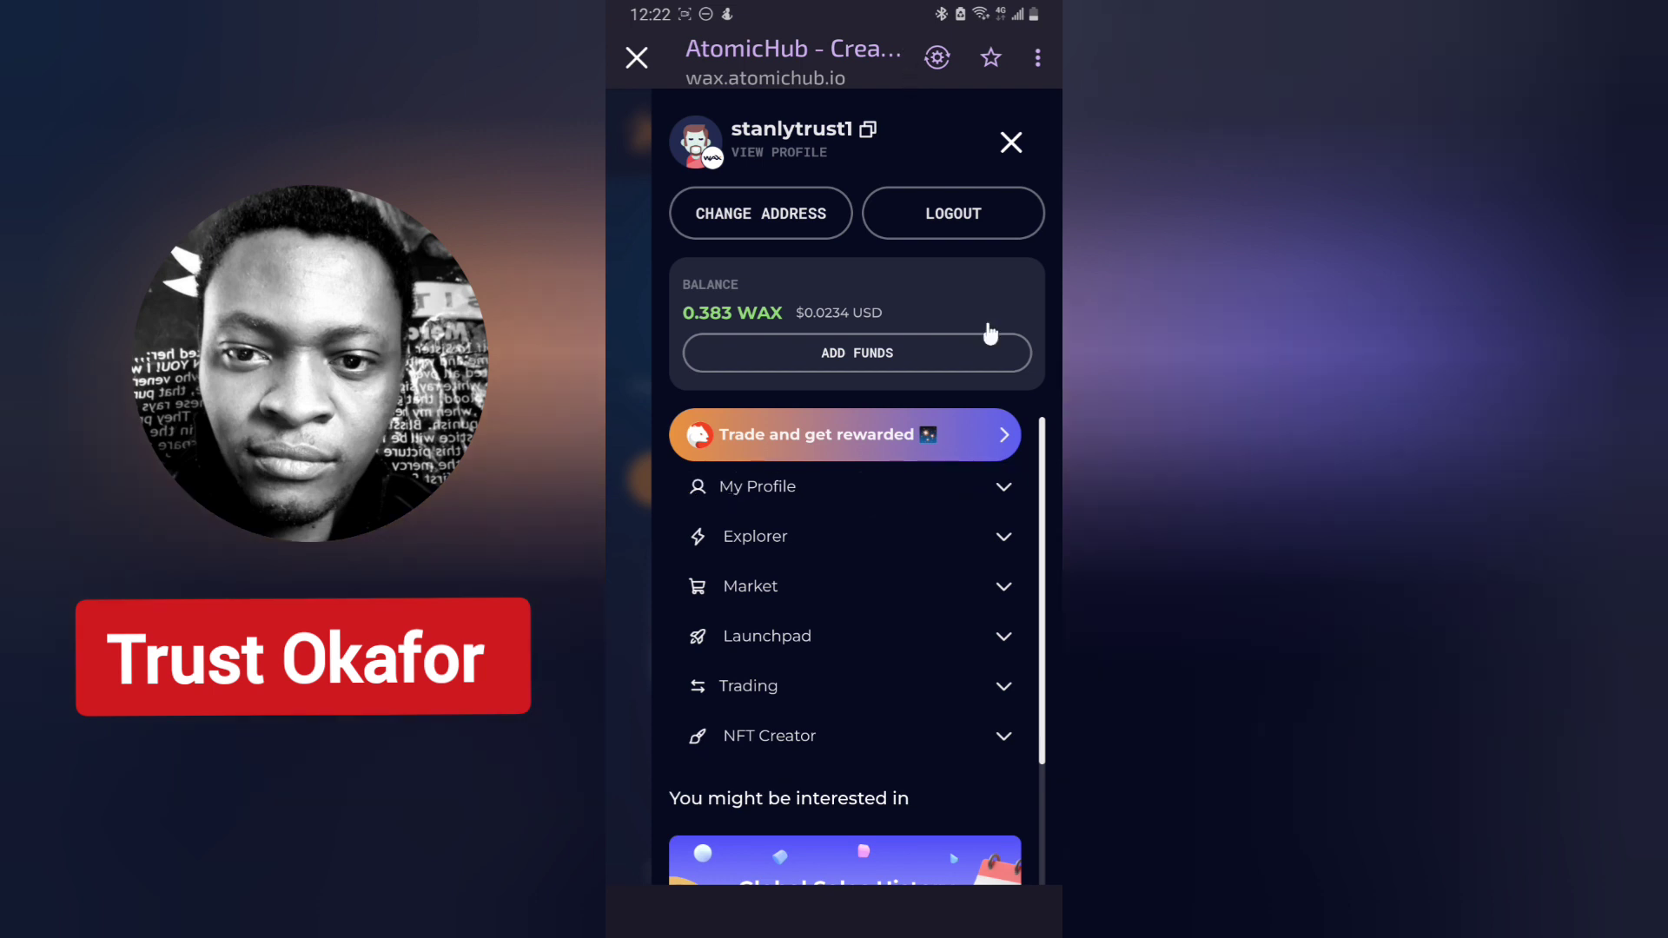
click(1003, 486)
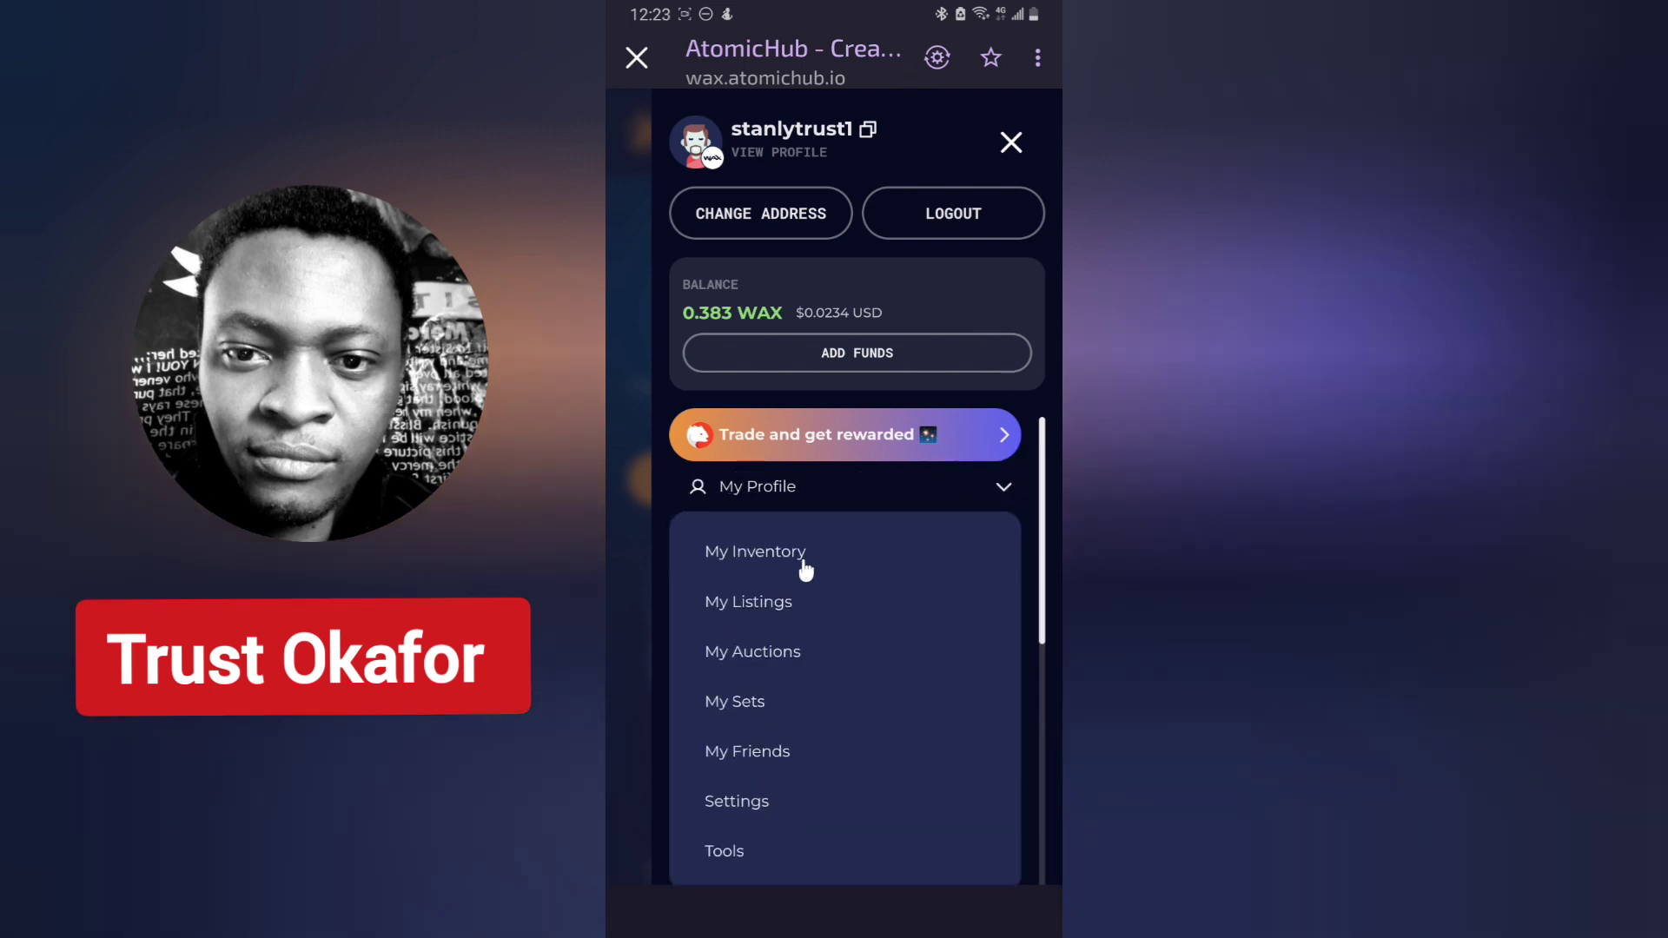
click(738, 556)
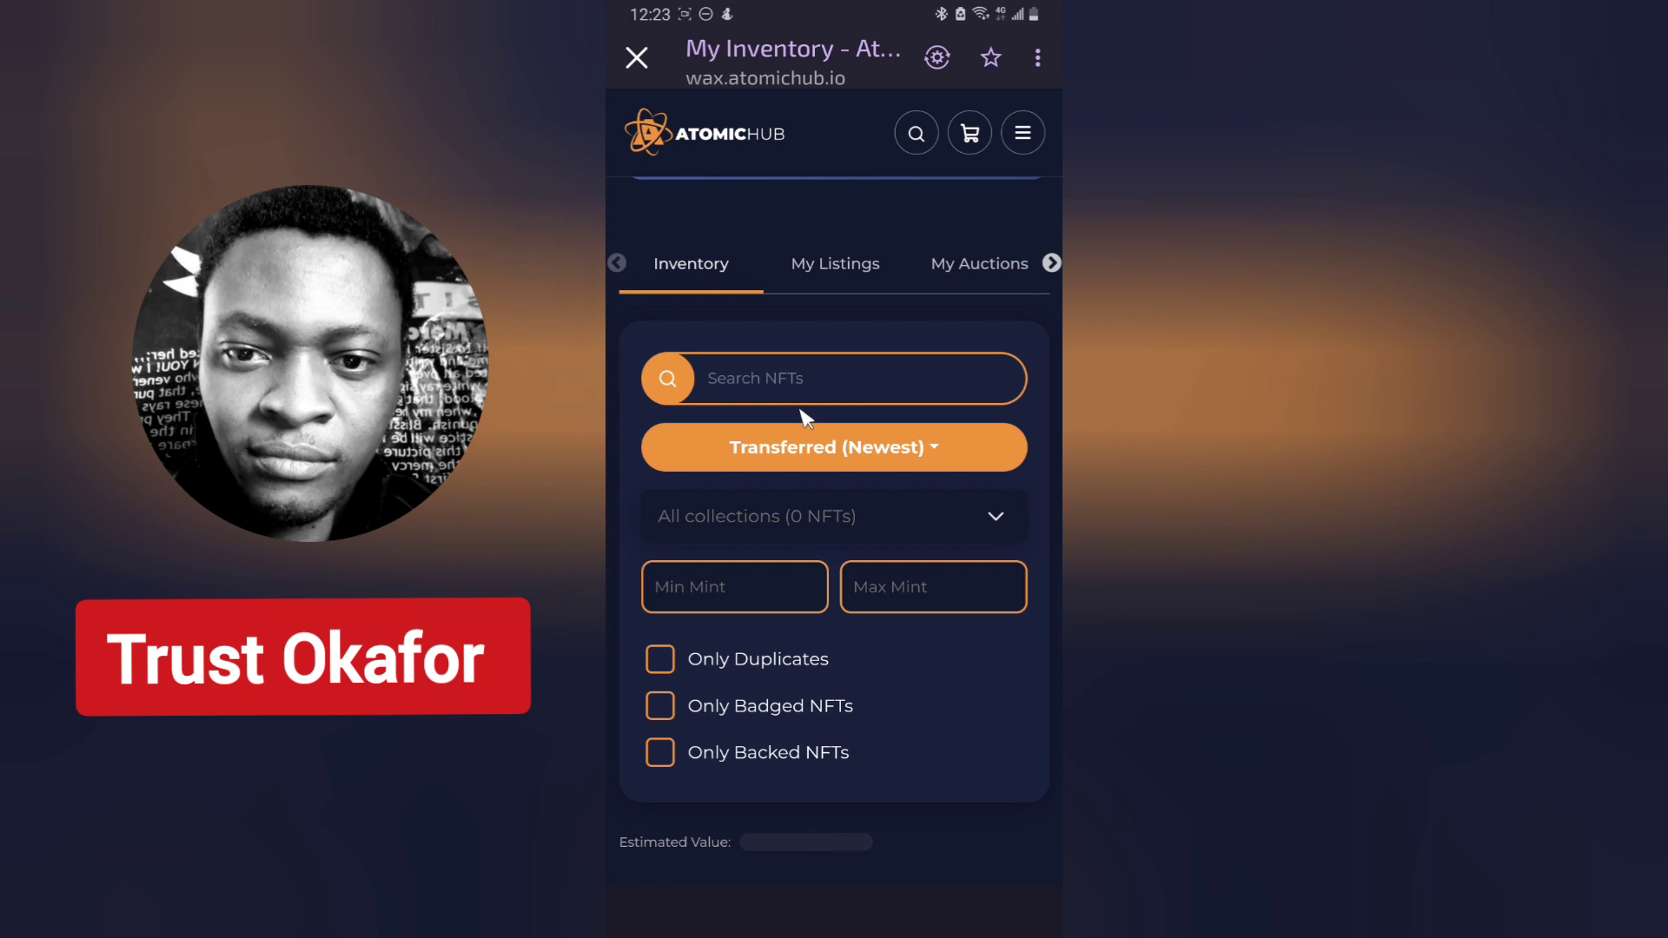
scroll(806, 419, down, 1)
scroll(803, 424, down, 1)
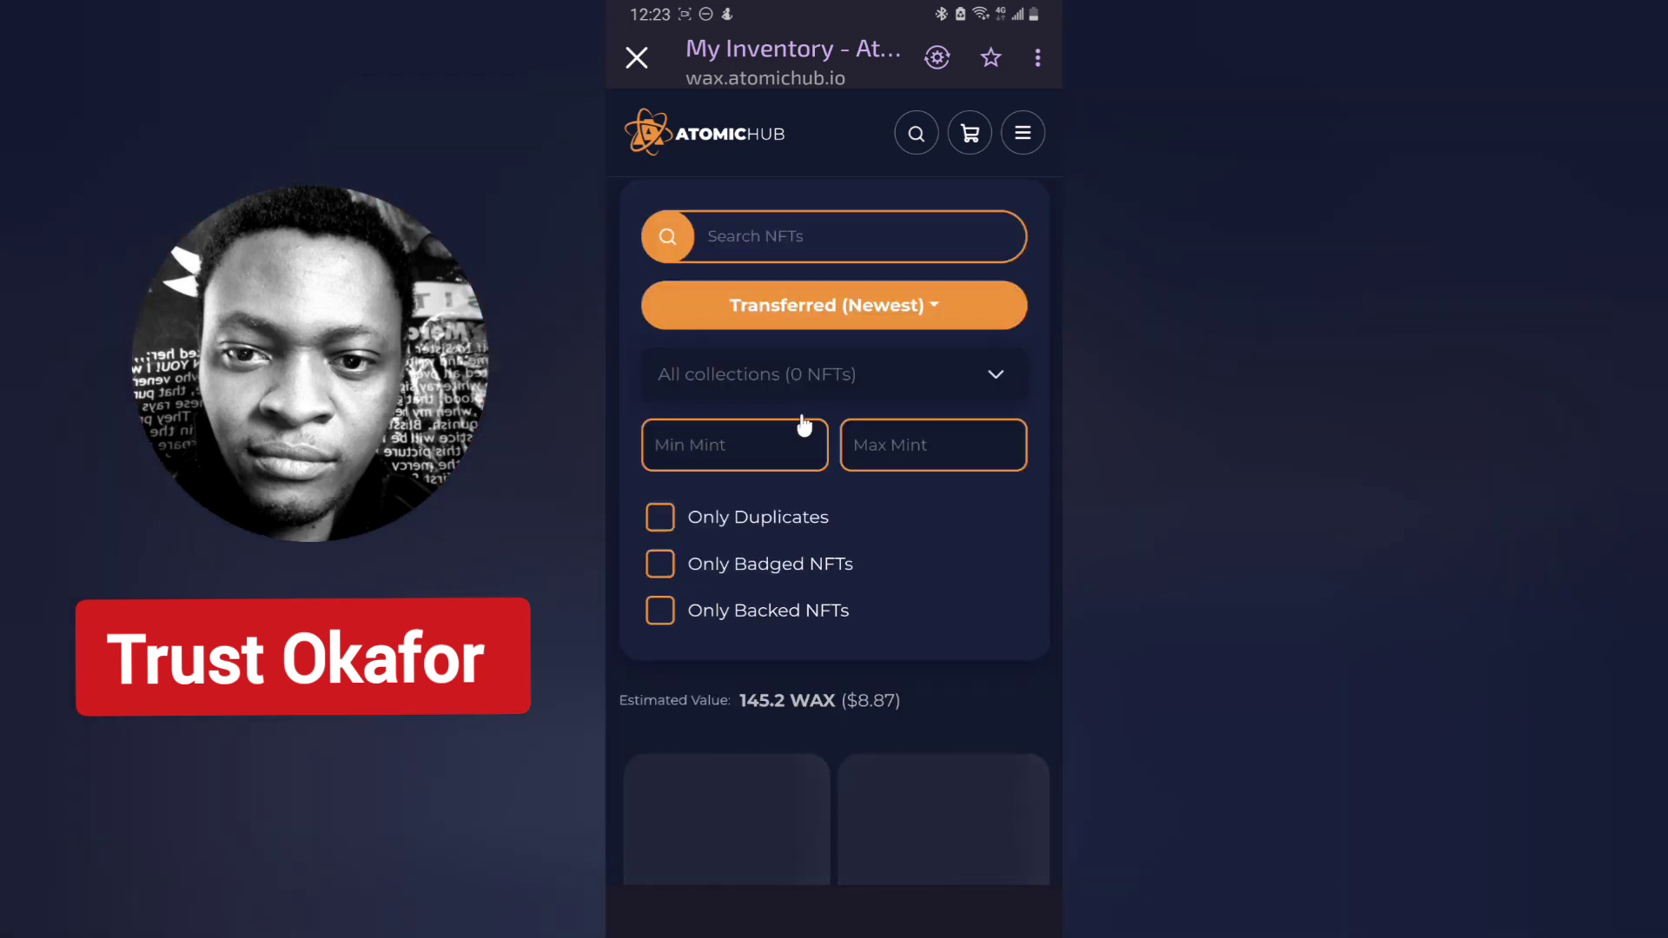
scroll(799, 419, down, 1)
scroll(874, 429, down, 2)
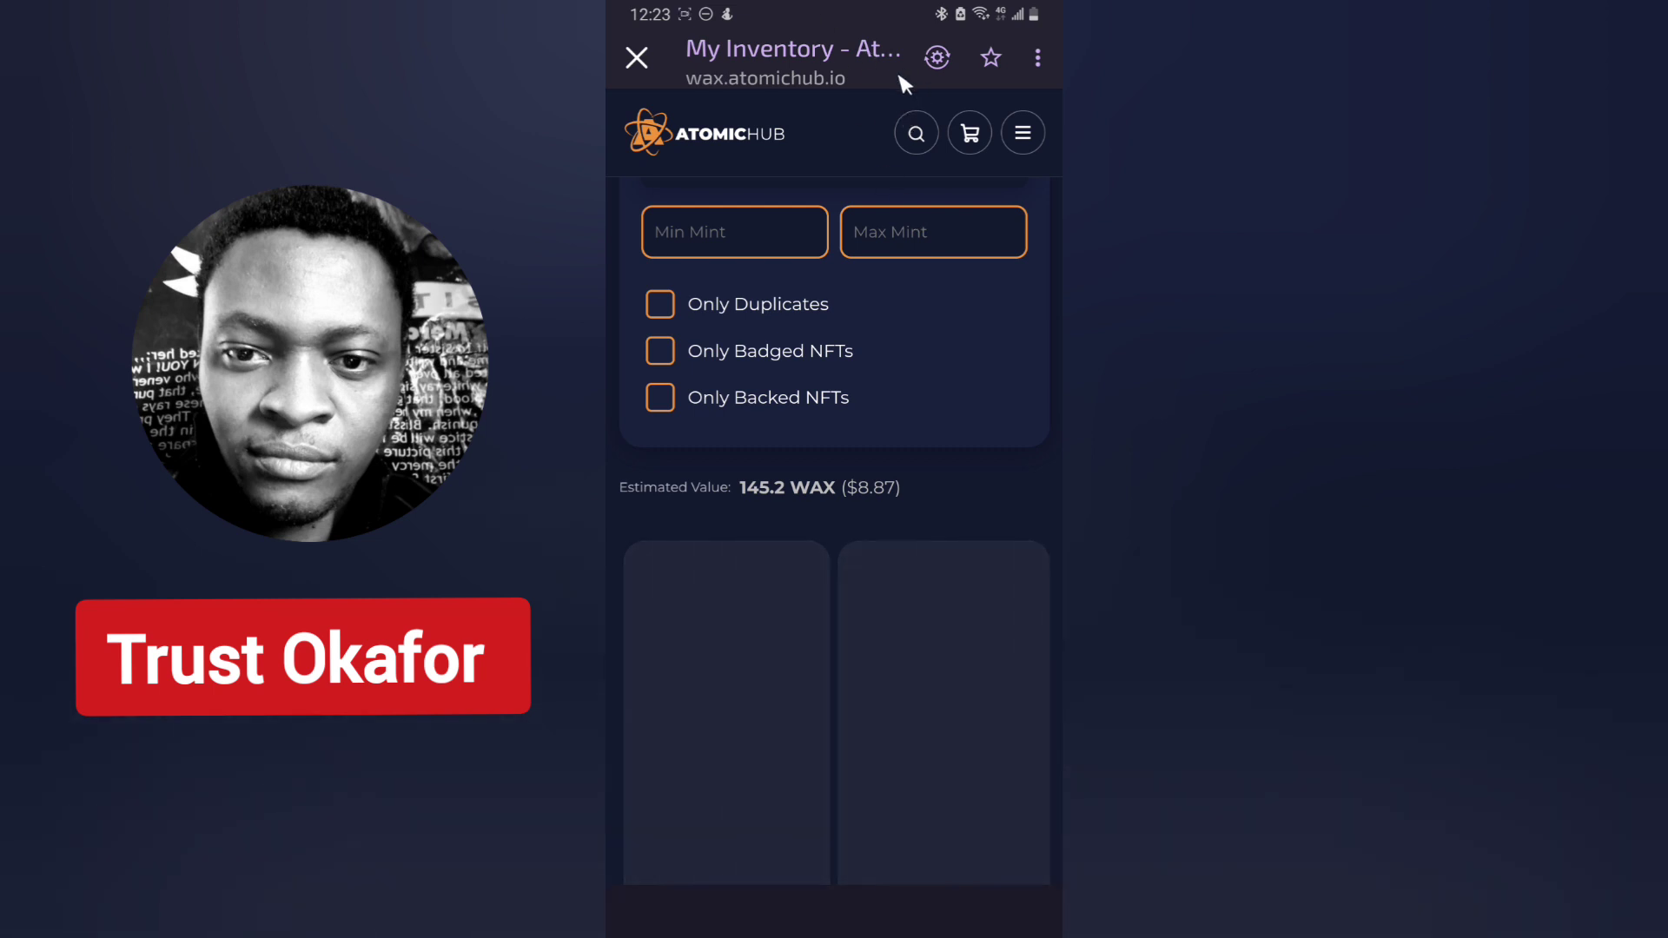
mouse_move(895, 568)
mouse_down()
mouse_move(769, 573)
mouse_move(719, 619)
mouse_move(924, 632)
mouse_move(890, 569)
mouse_up()
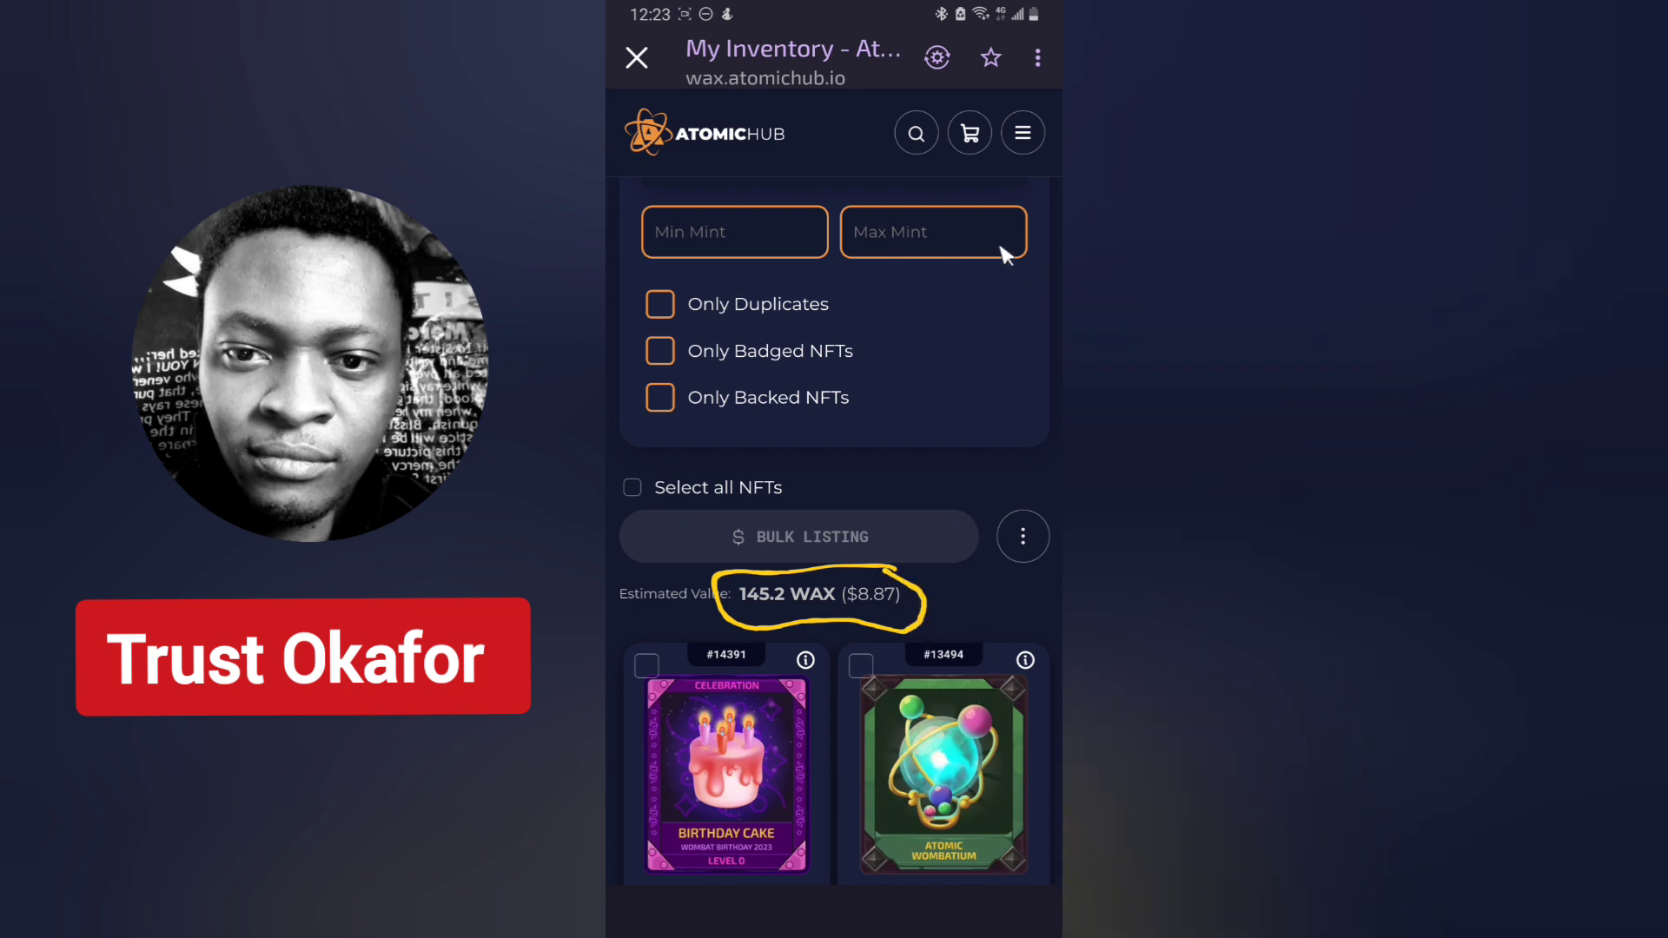
scroll(925, 694, down, 3)
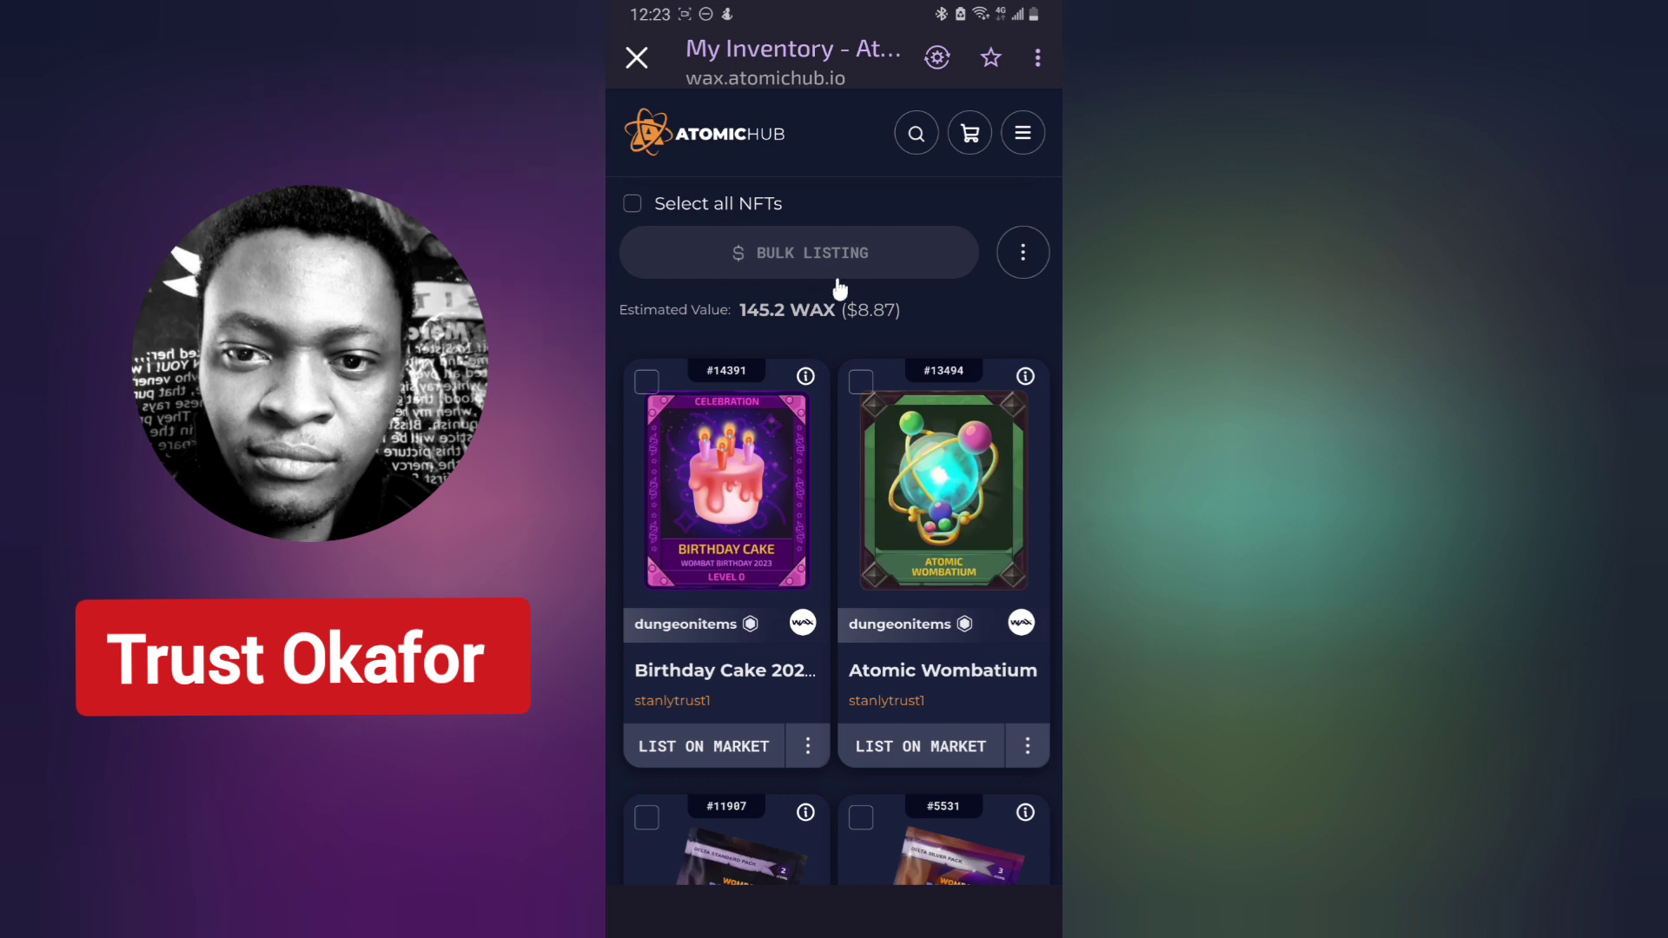
mouse_move(779, 337)
mouse_down()
mouse_move(719, 330)
mouse_move(607, 495)
mouse_move(1055, 712)
mouse_move(1029, 426)
mouse_move(872, 360)
mouse_up()
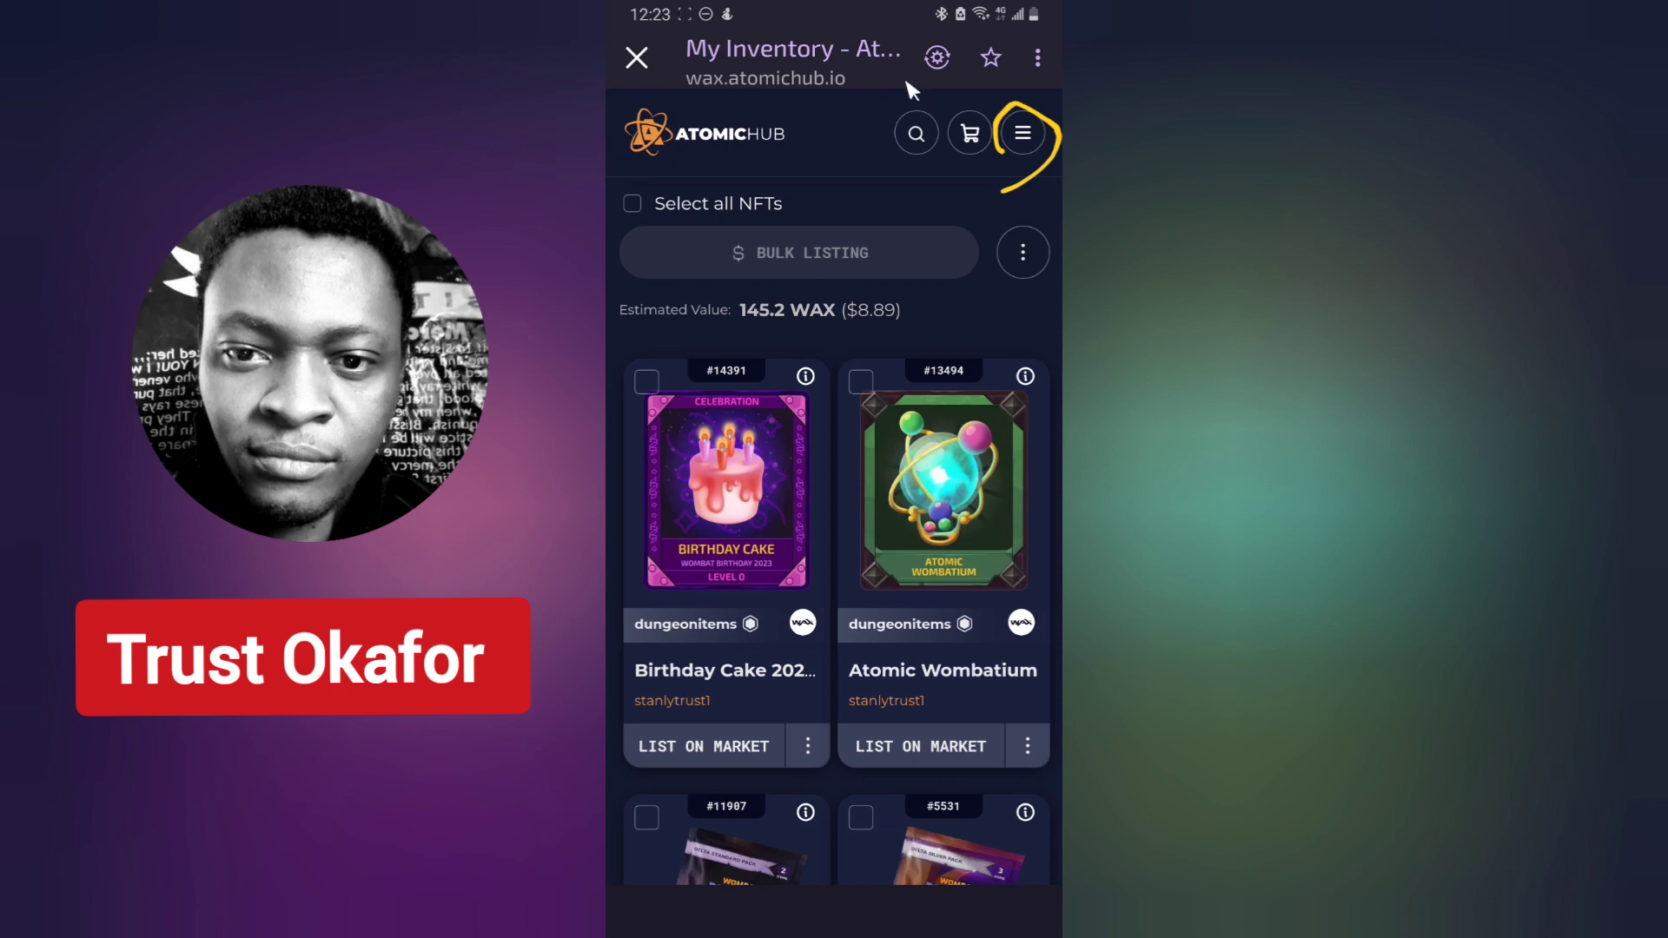
- Copy your account name from the menu, then scroll the inventory to the Delta packs
click(1022, 139)
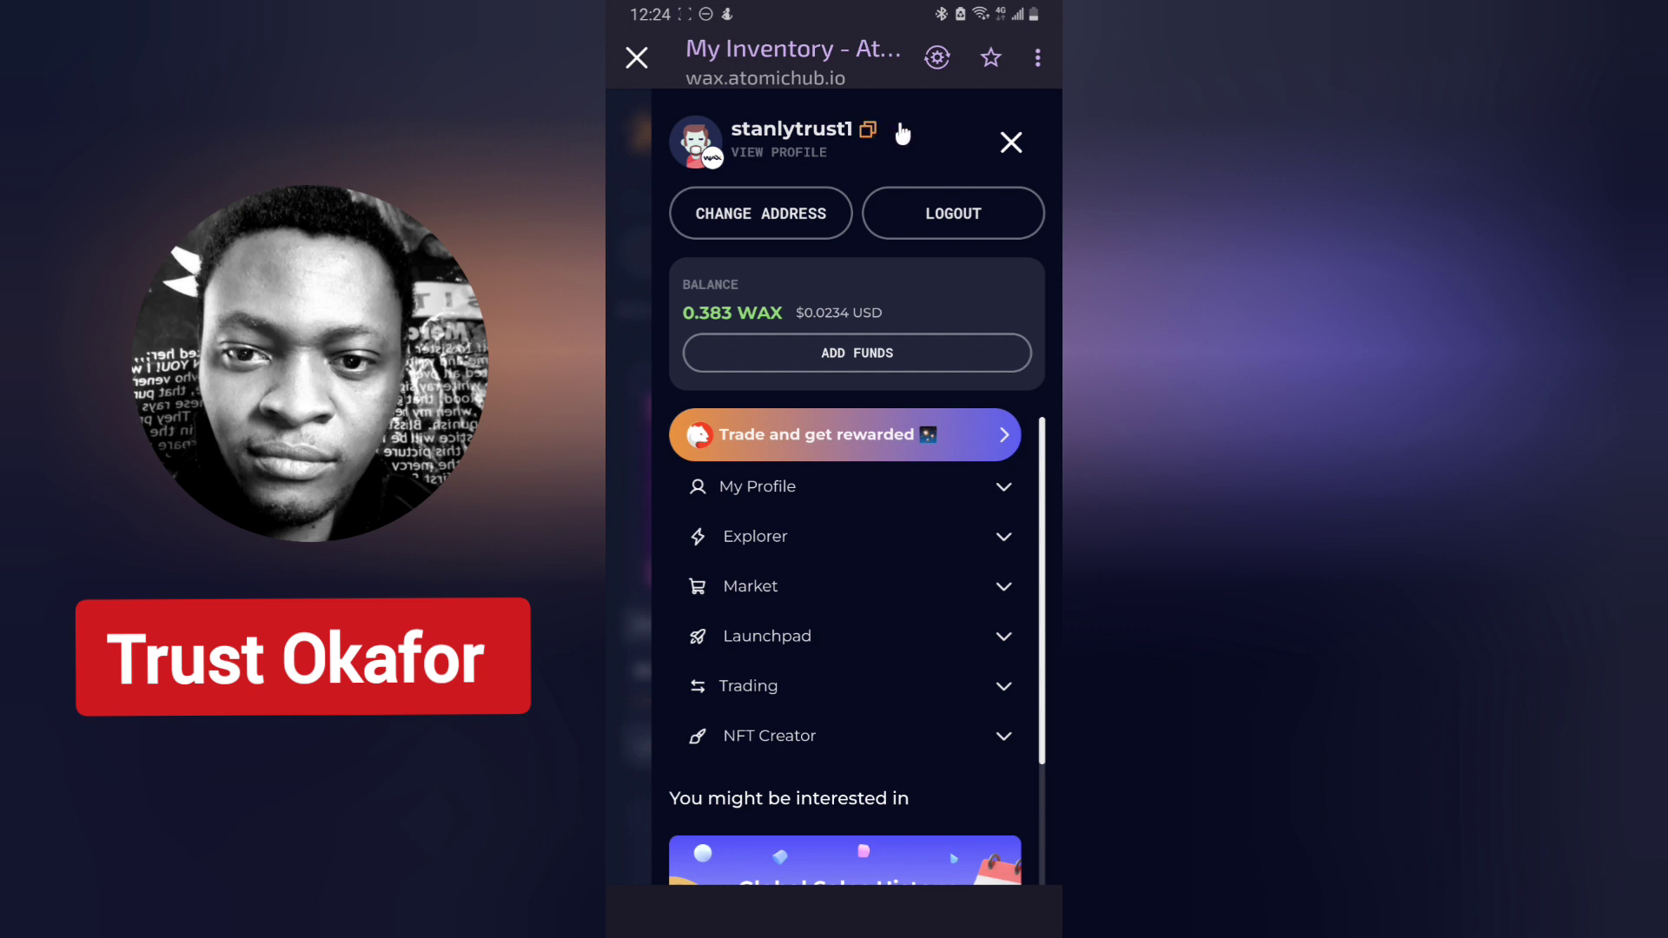
click(869, 129)
click(622, 421)
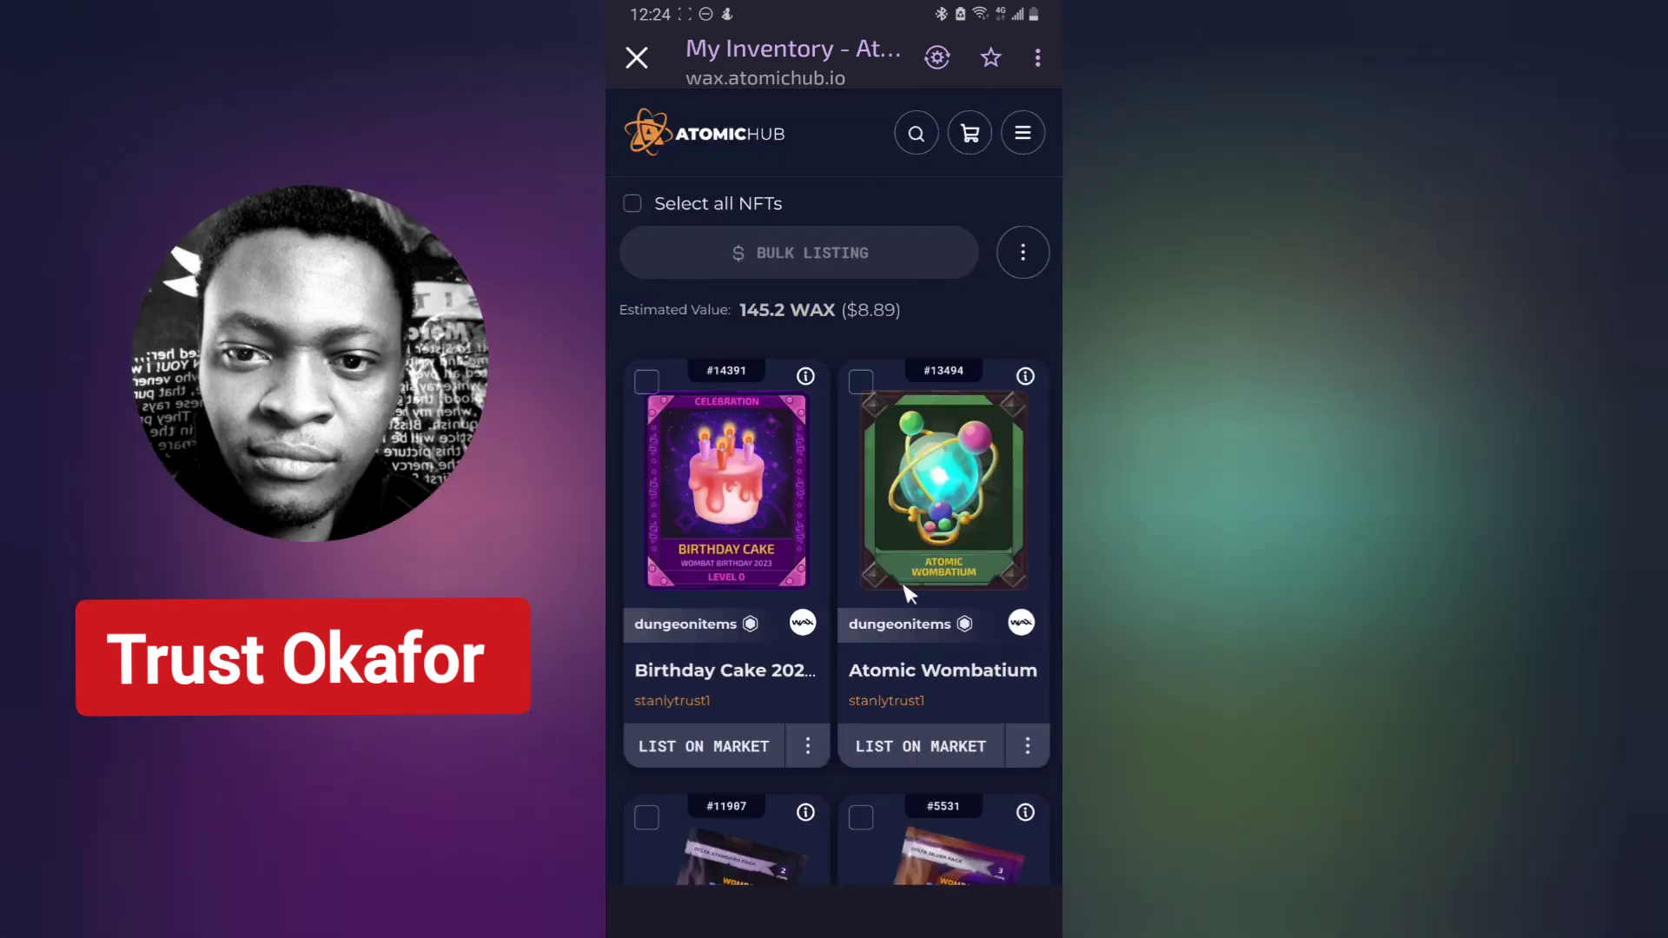
scroll(934, 587, down, 2)
scroll(938, 586, down, 1)
scroll(933, 508, down, 2)
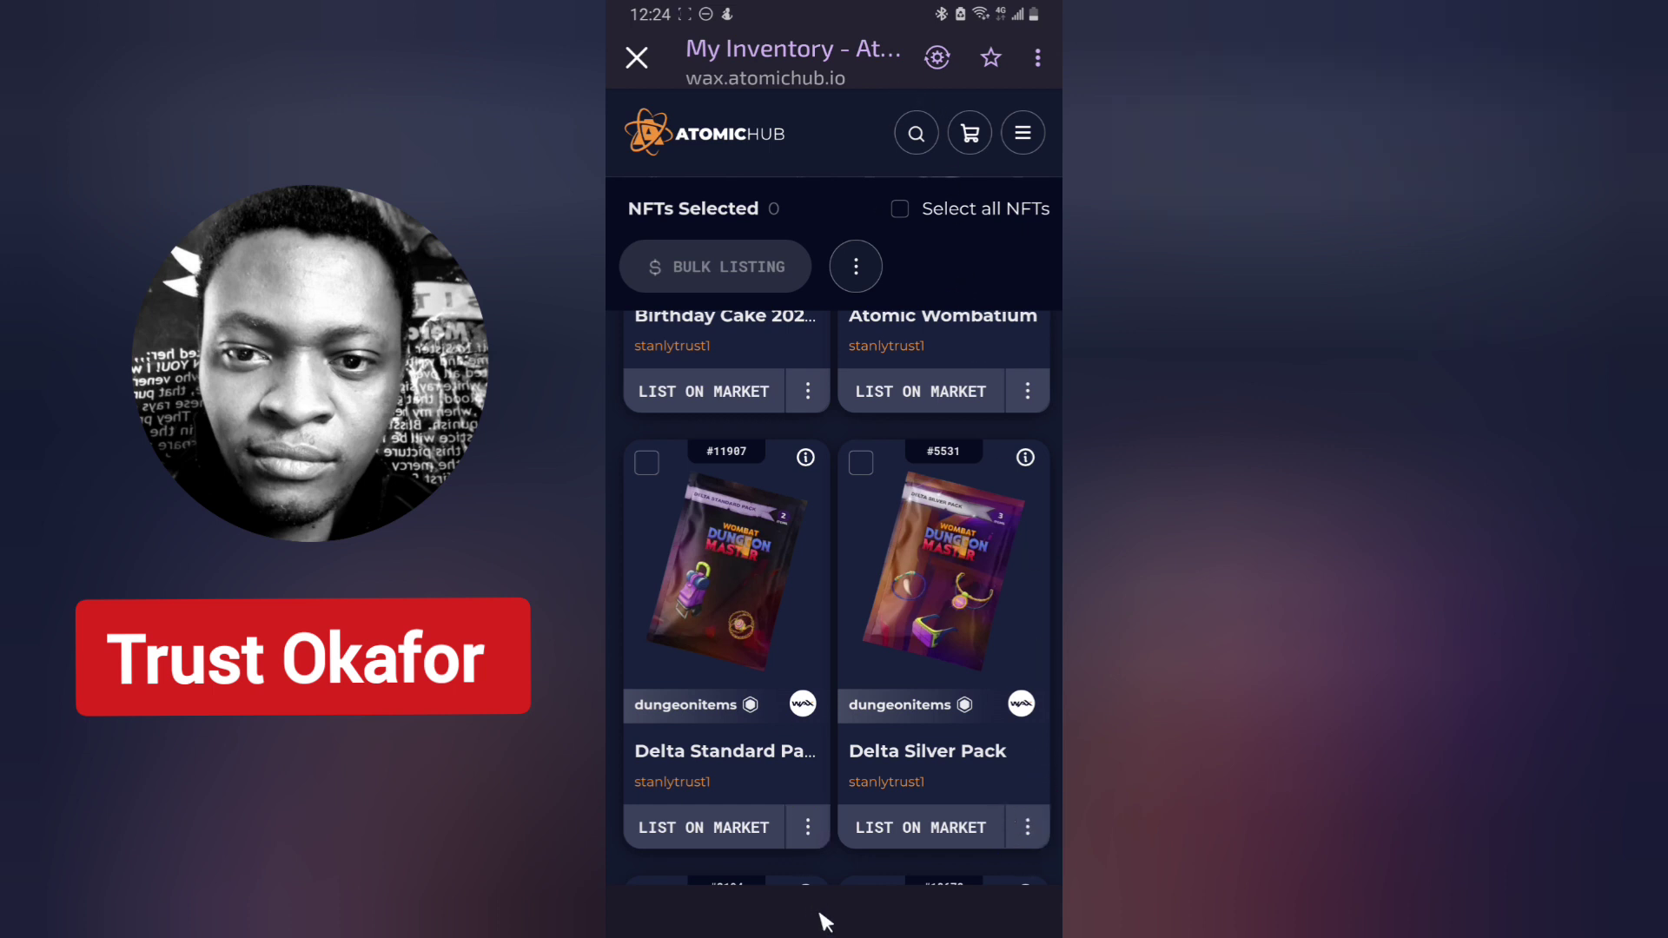
- Choose Transfer for the Delta Standard Pack #11907 and look over the New NFT Transfer page
click(808, 826)
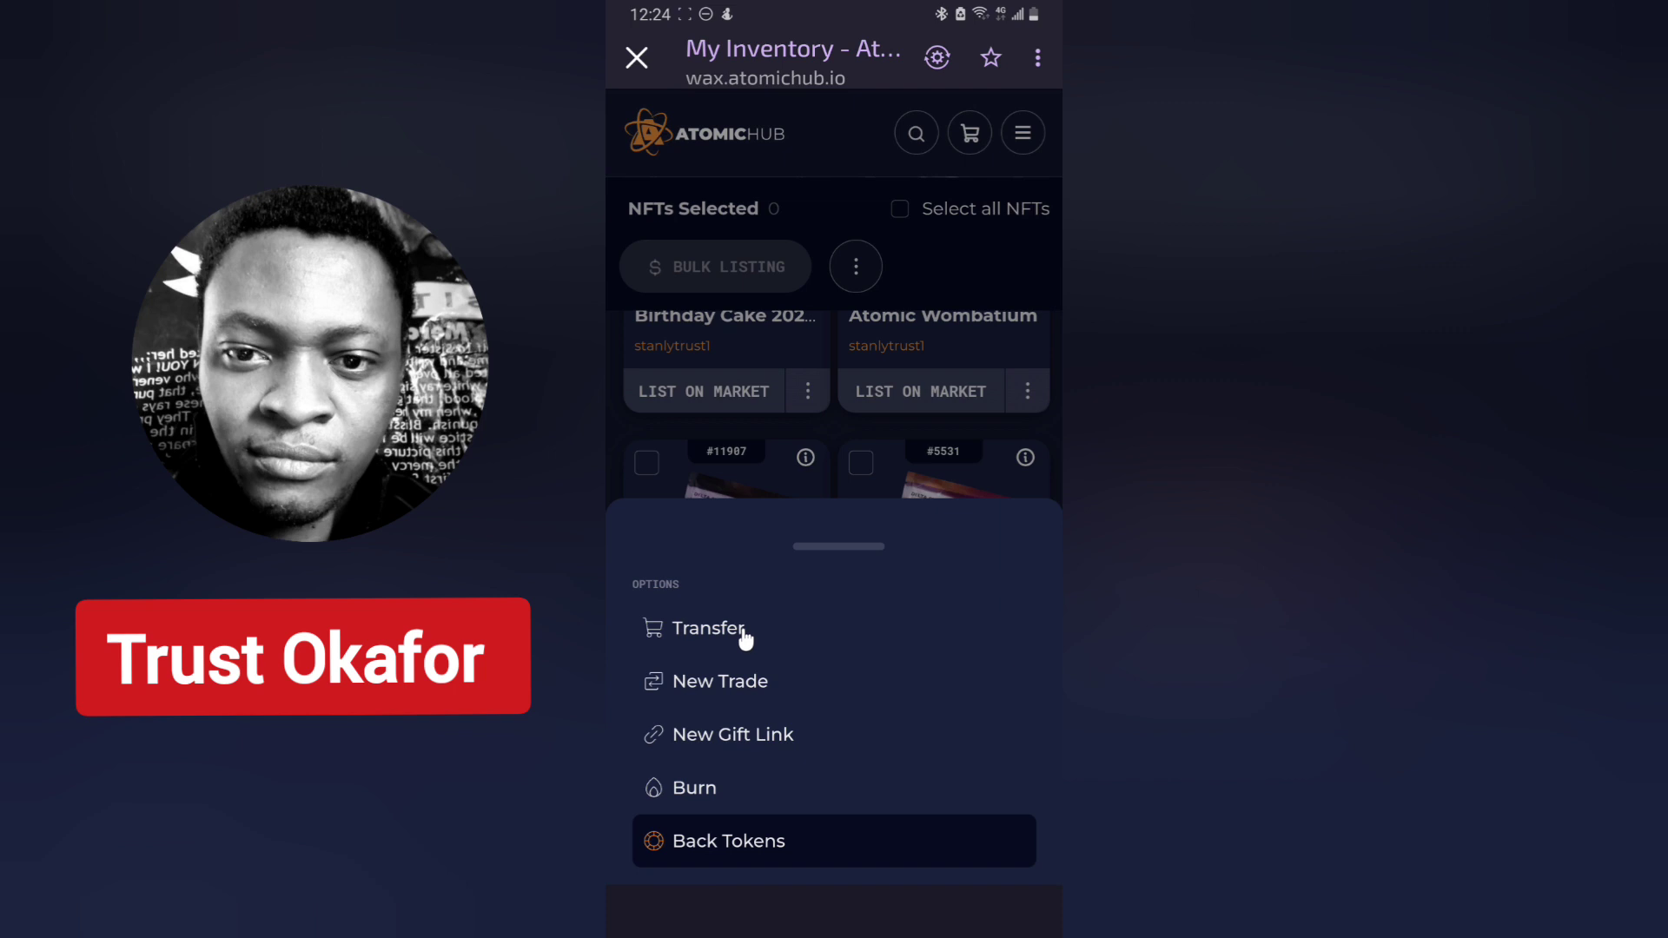
click(710, 635)
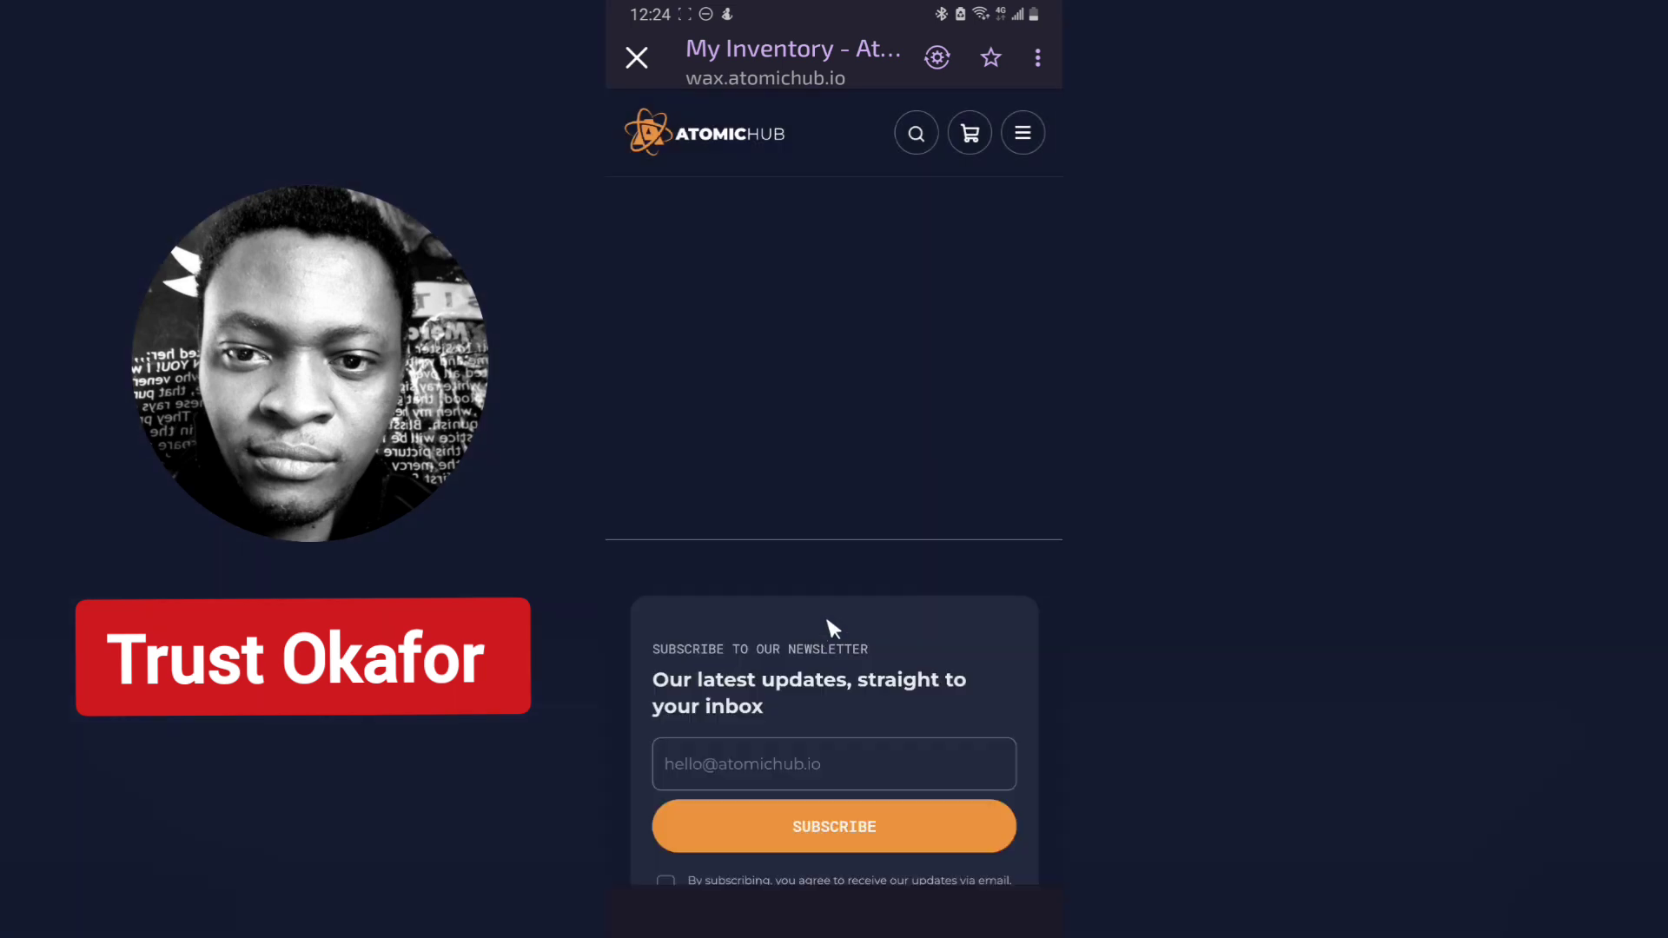
scroll(1045, 347, down, 5)
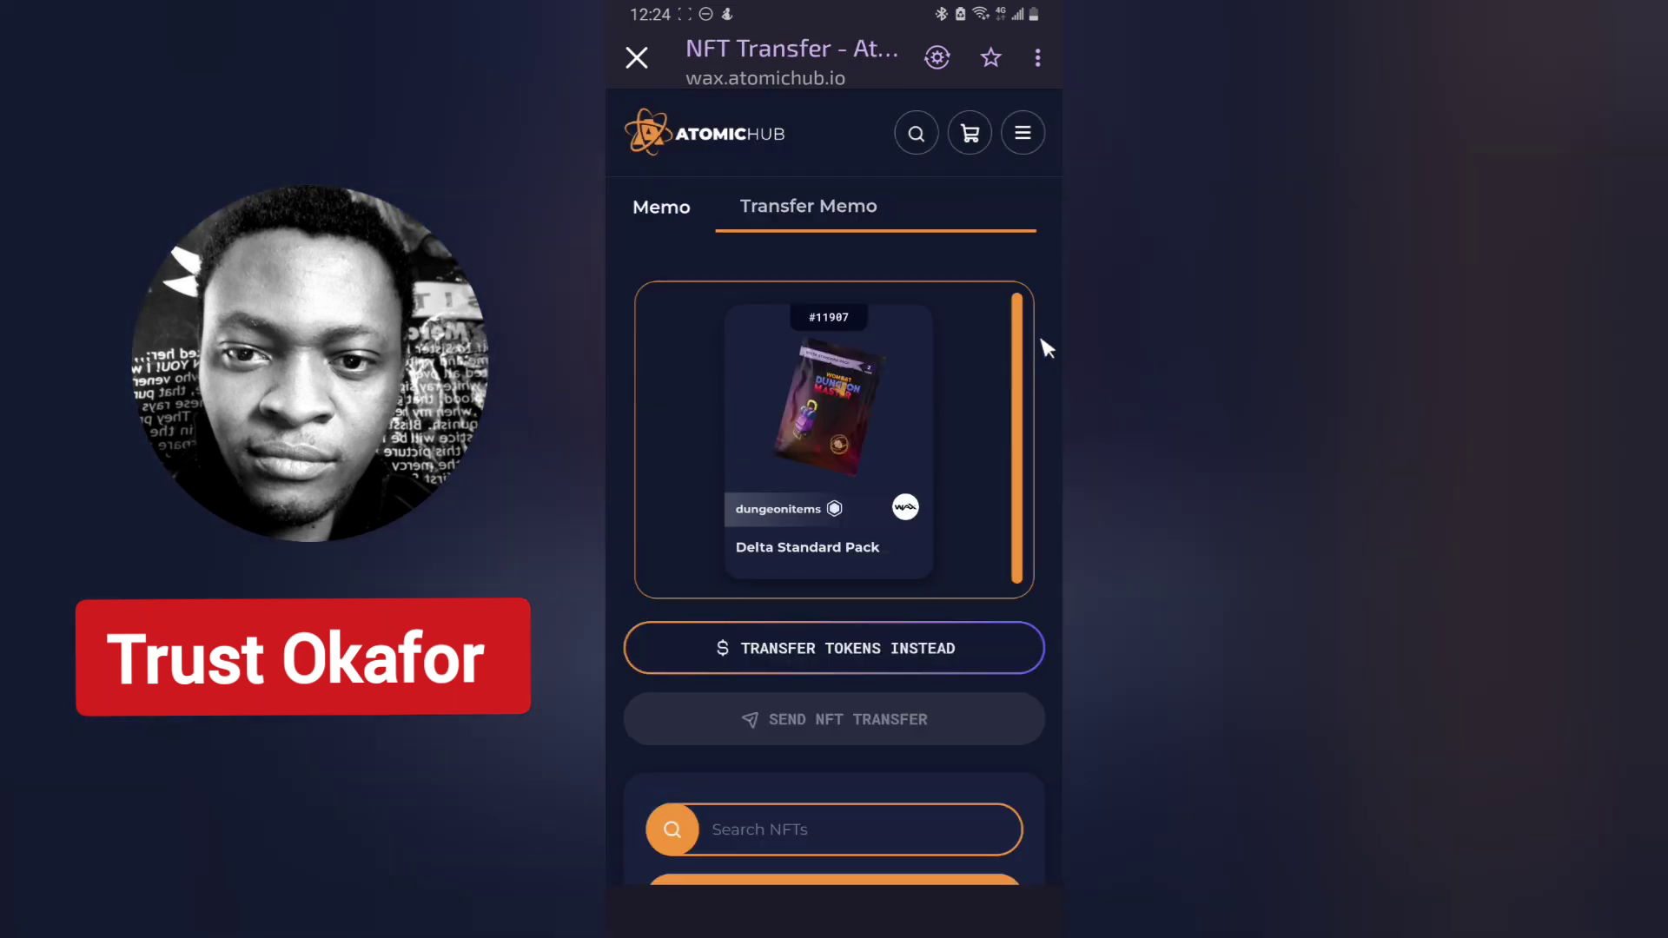
scroll(940, 476, down, 1)
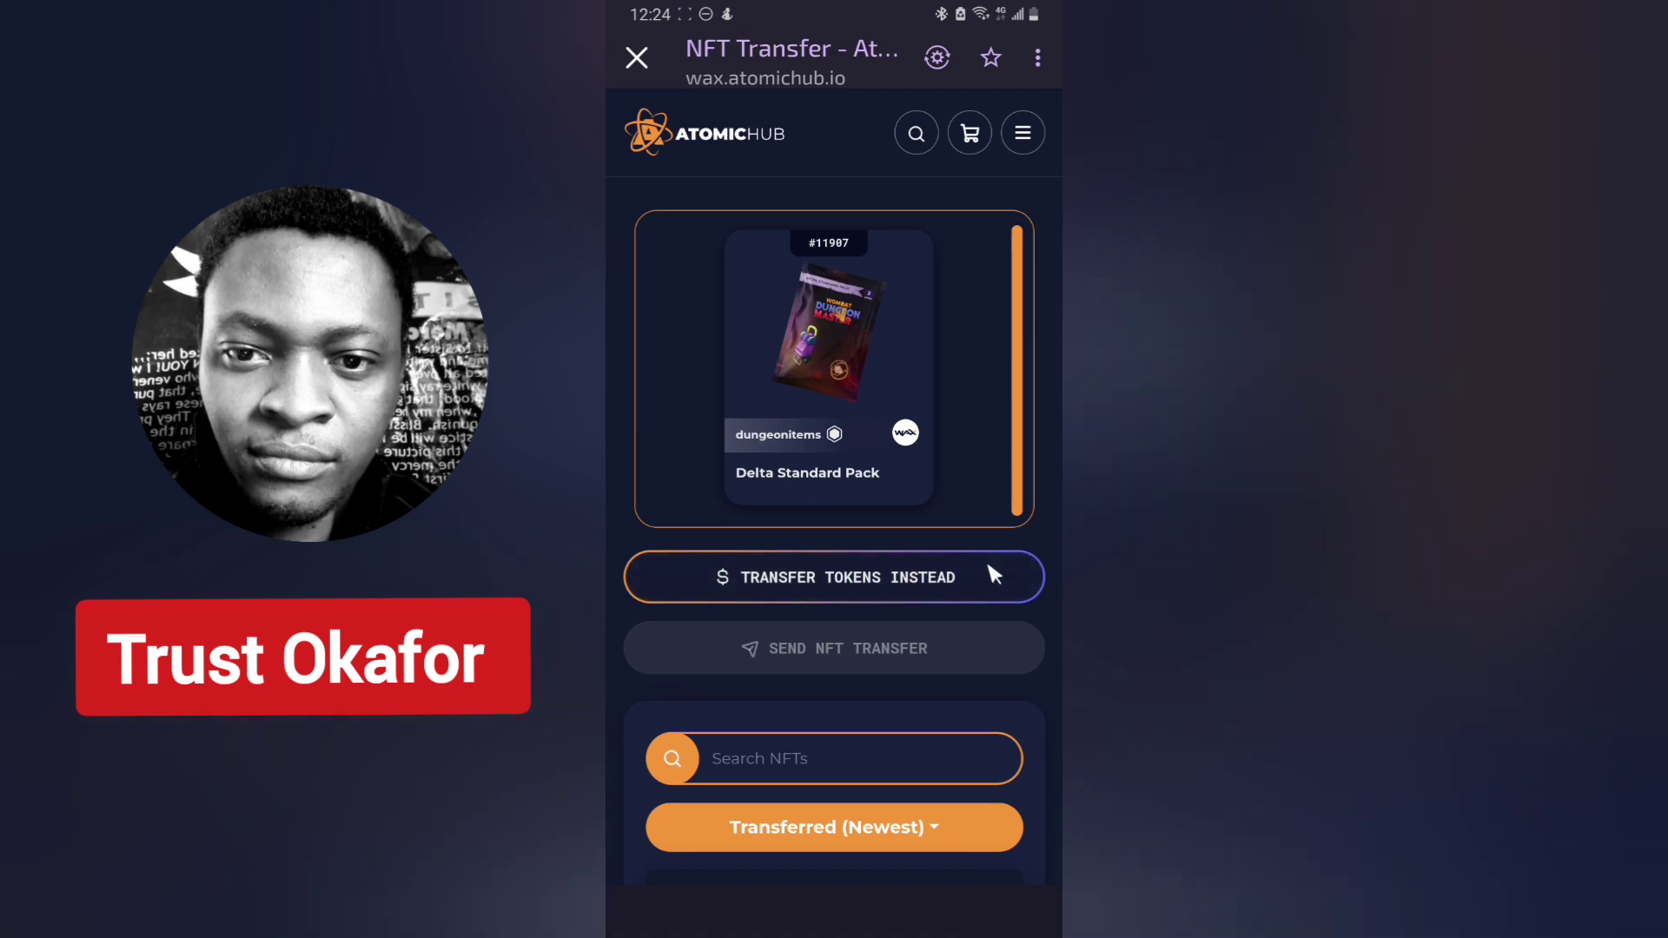
scroll(993, 573, down, 3)
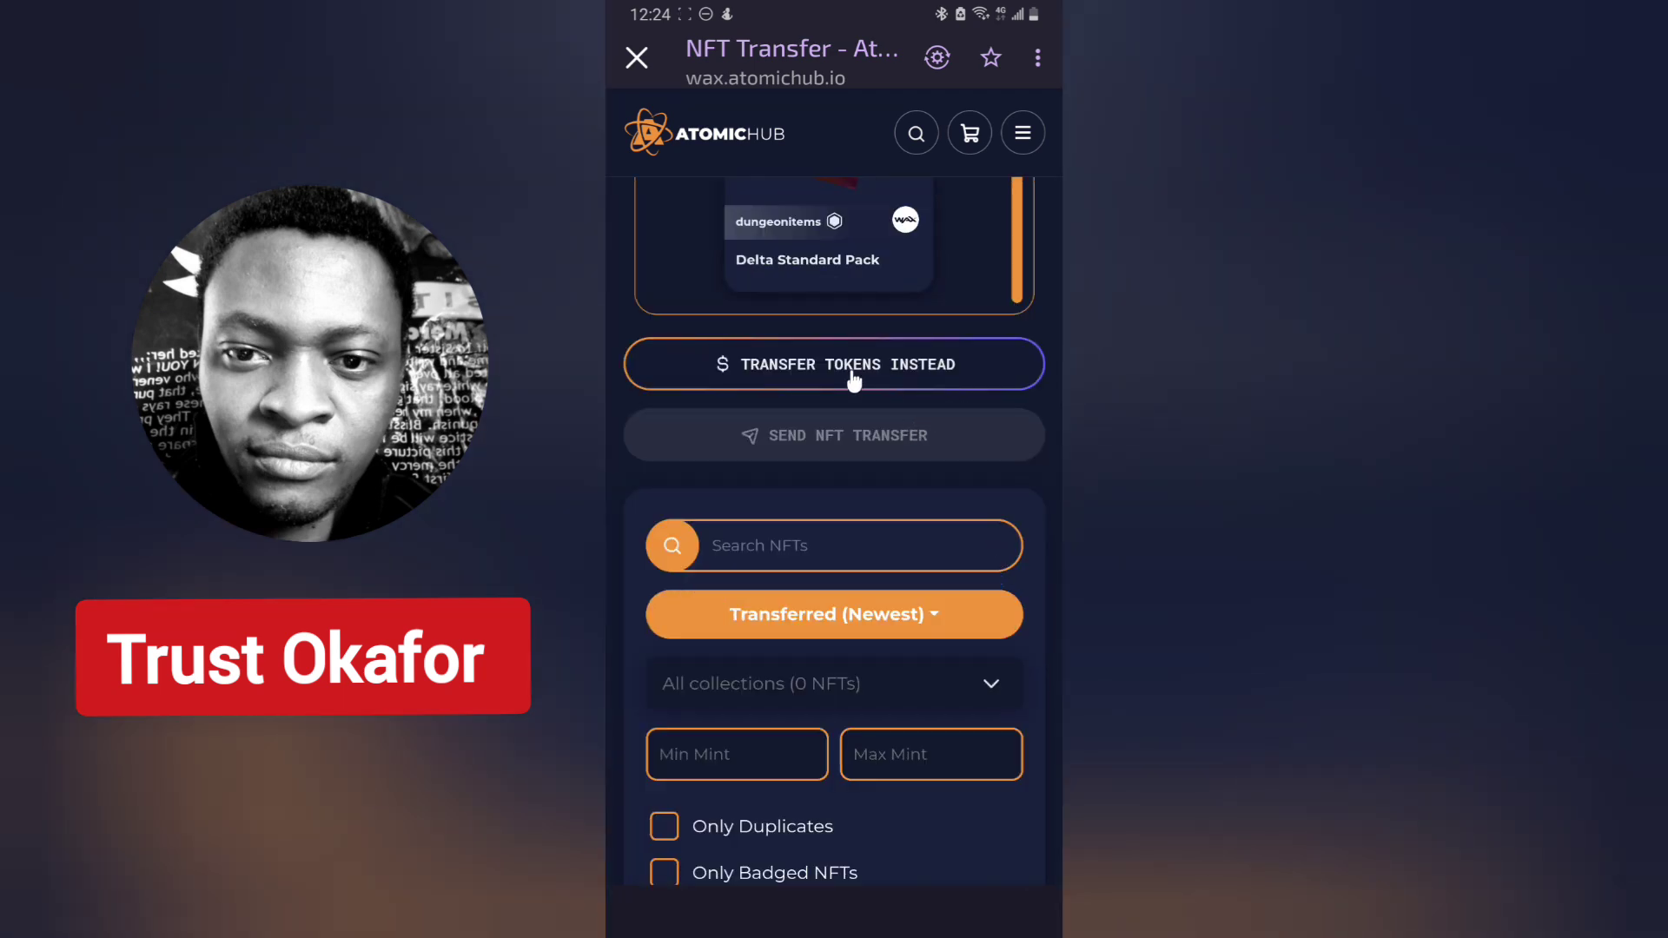
scroll(978, 492, down, 8)
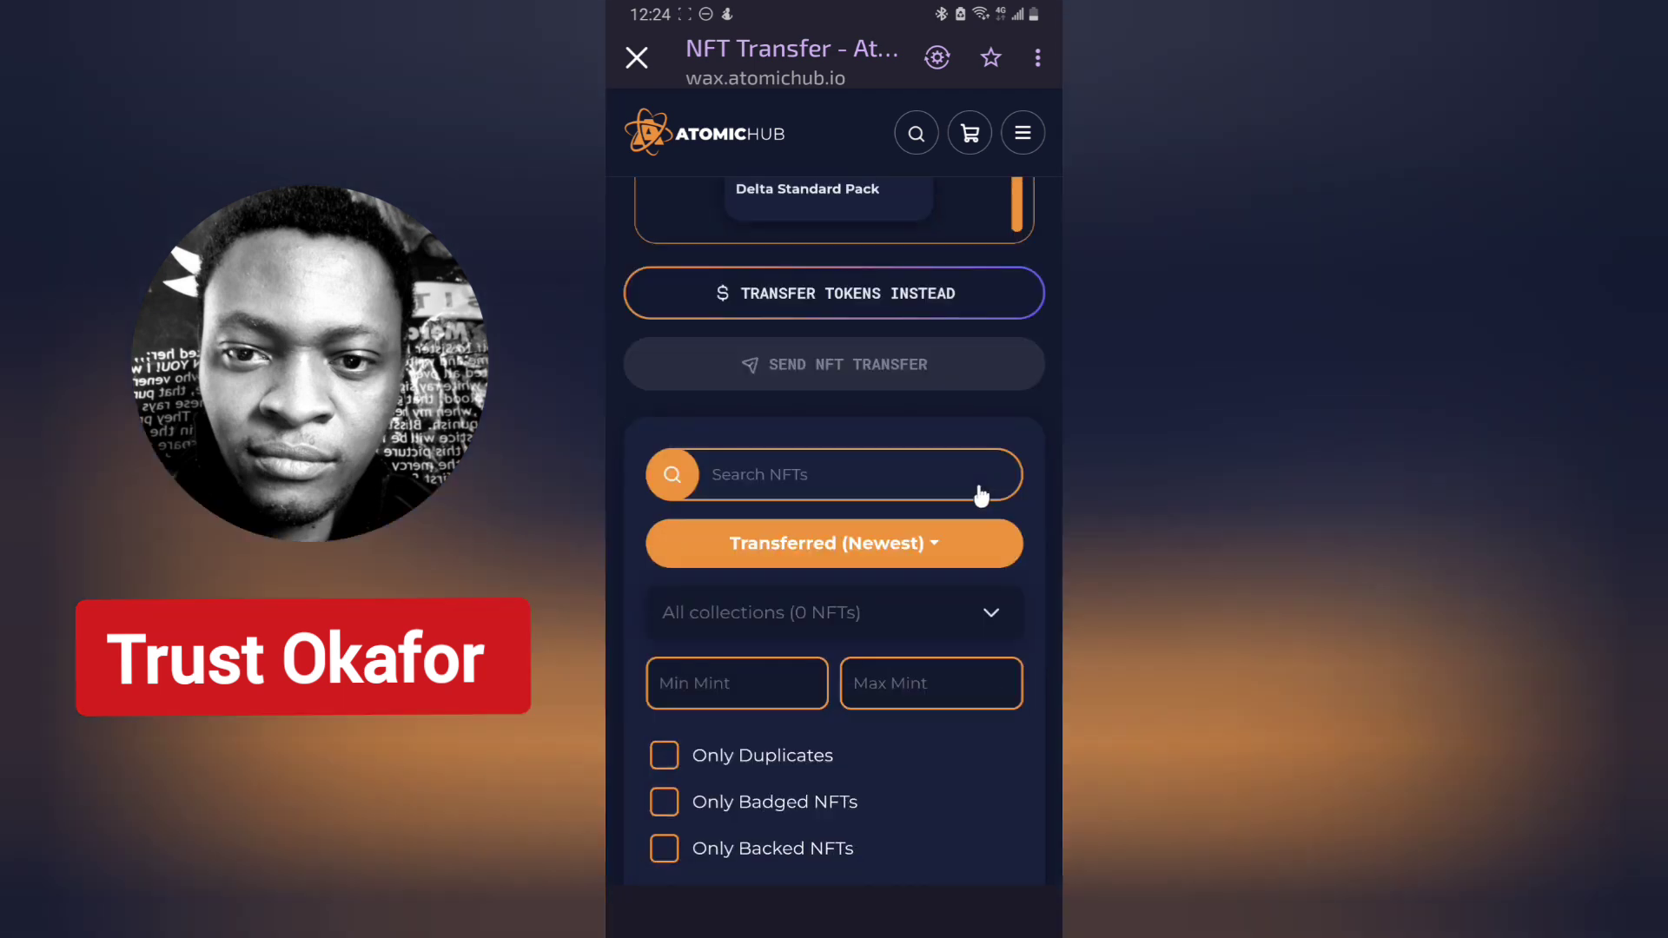
scroll(990, 477, up, 15)
scroll(998, 469, down, 3)
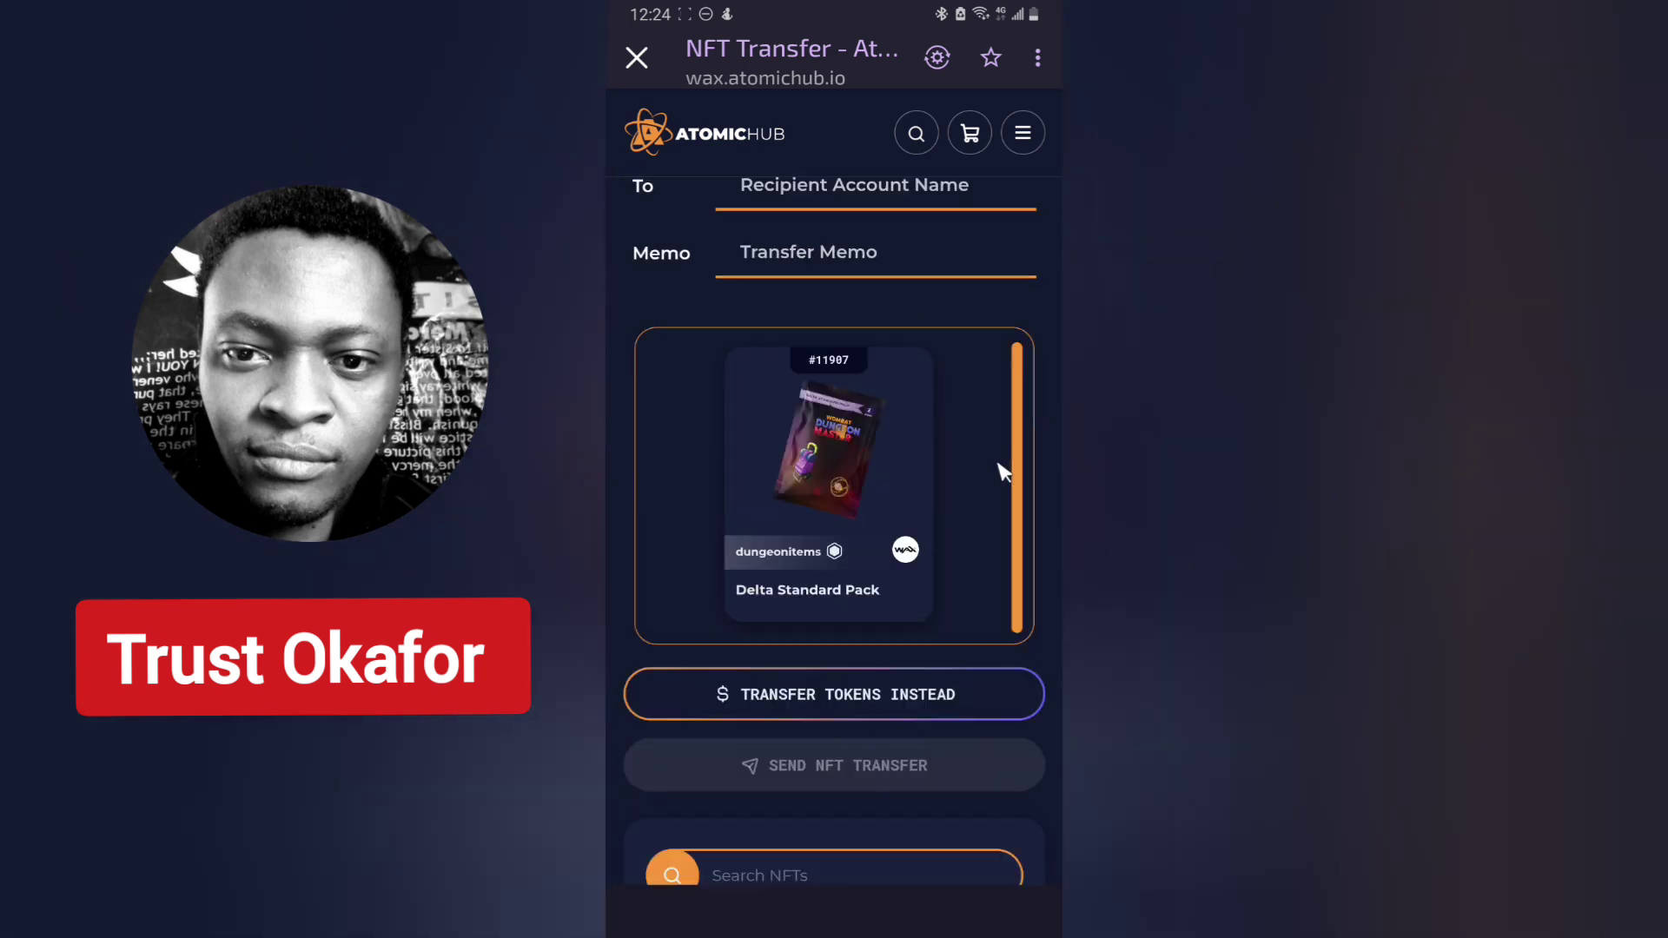
scroll(1003, 434, up, 2)
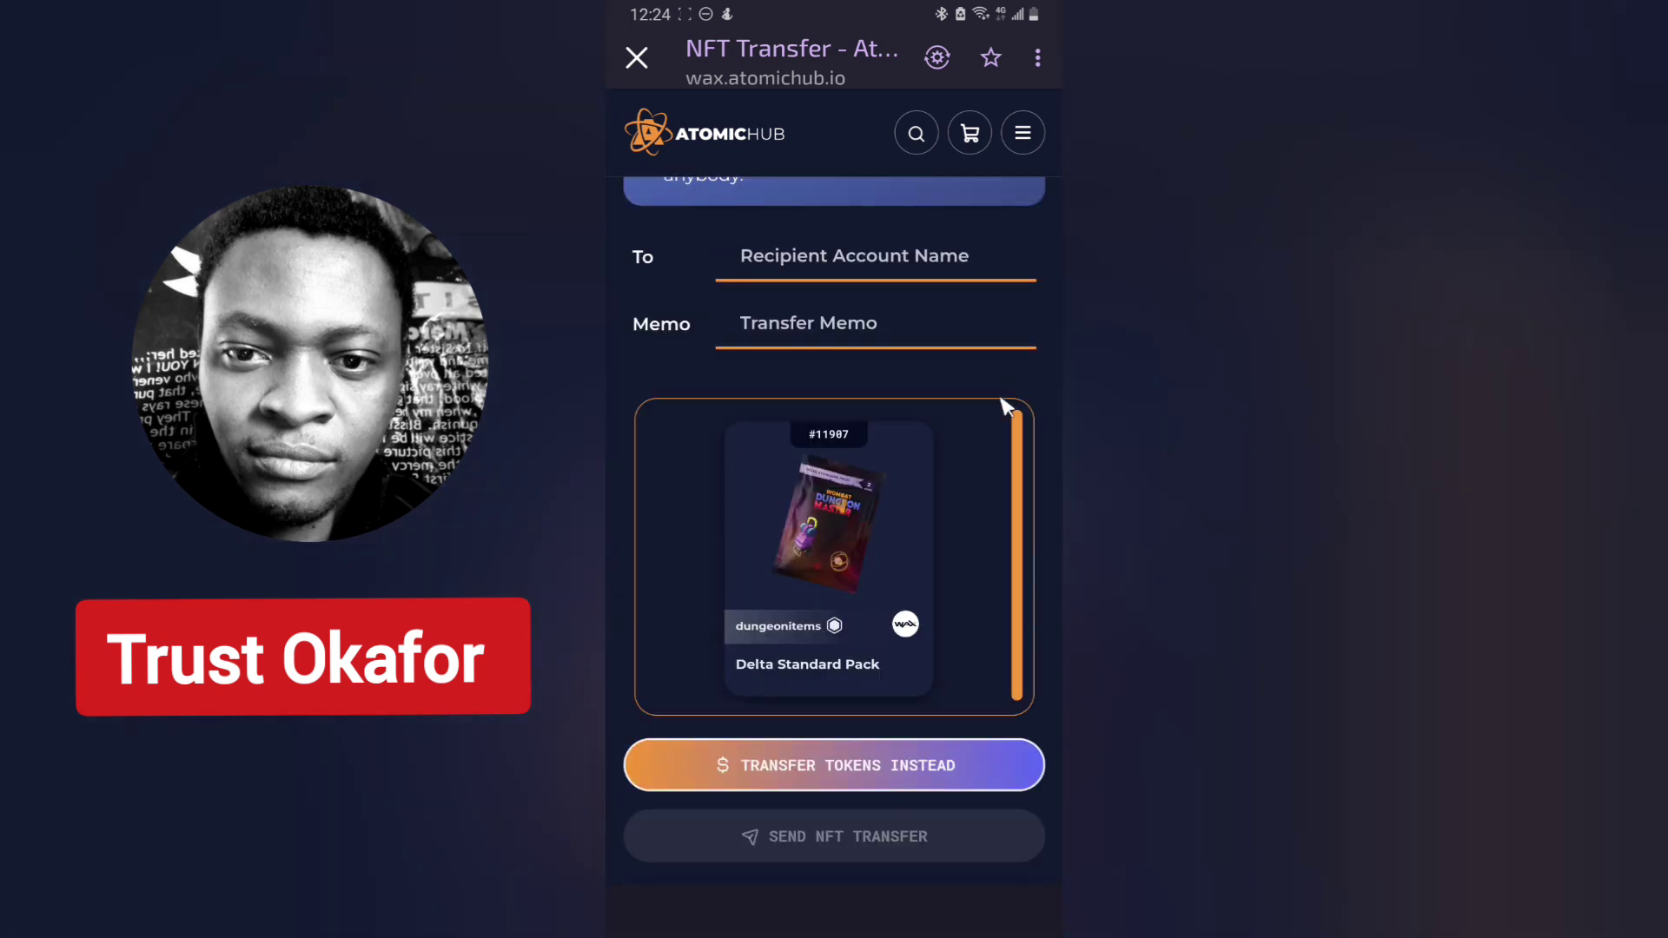
scroll(1003, 397, up, 1)
- Paste the copied account name into the recipient field
click(832, 330)
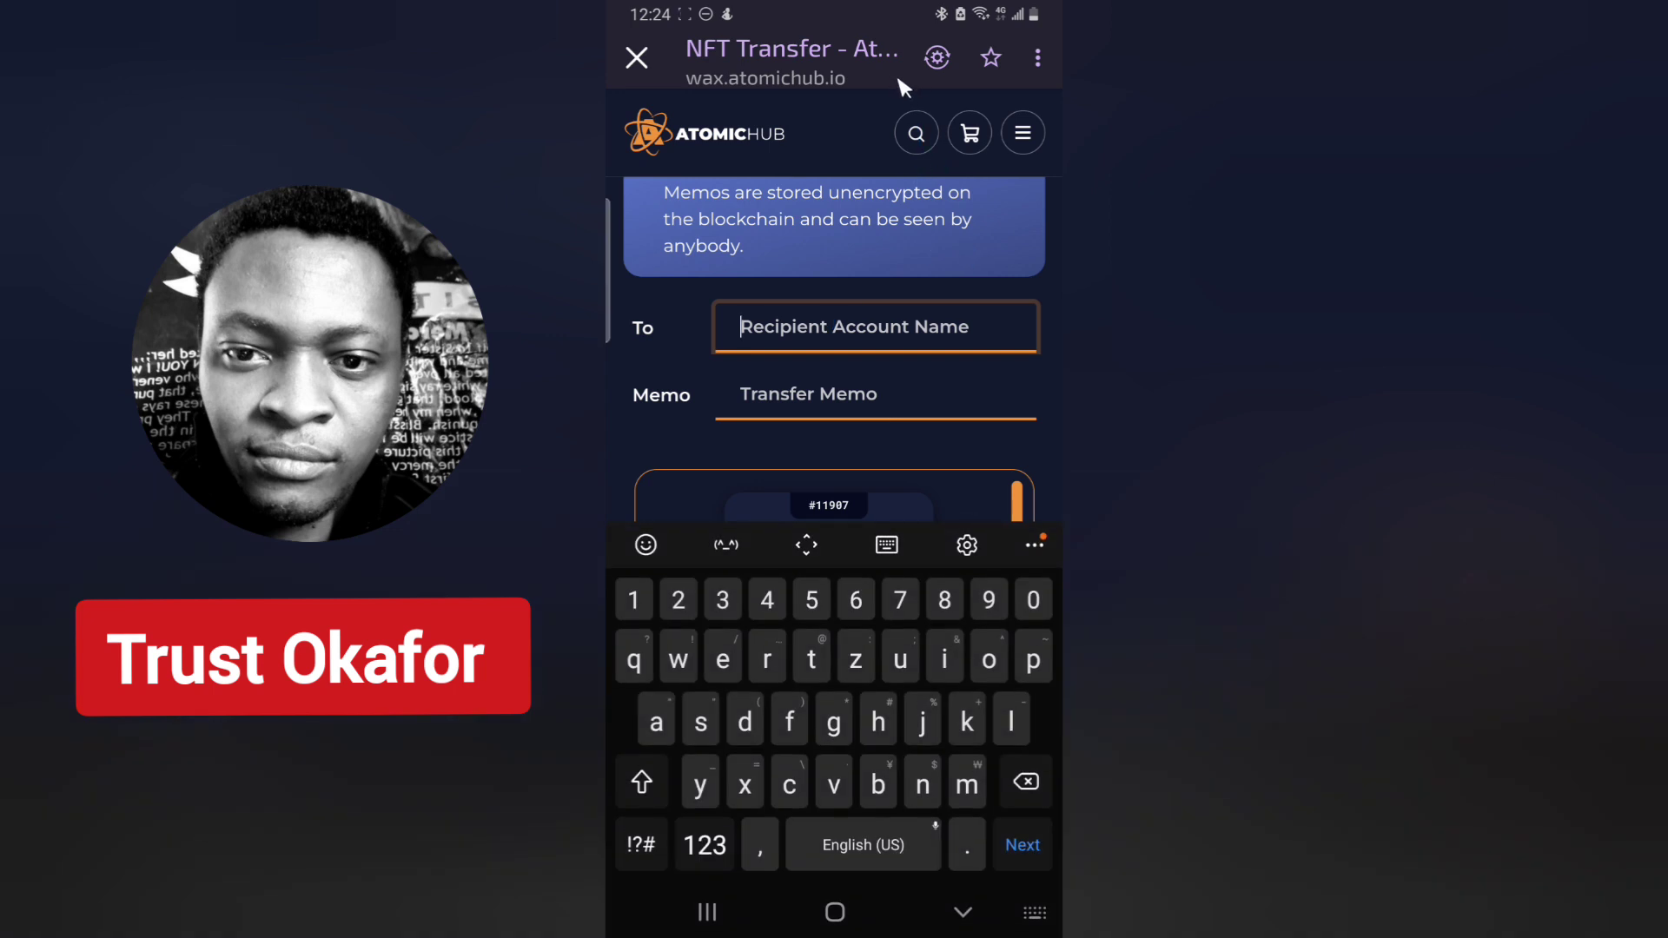
mouse_move(1043, 292)
mouse_down()
mouse_move(731, 291)
mouse_move(711, 356)
mouse_move(977, 415)
mouse_move(1030, 304)
mouse_move(1012, 282)
mouse_up()
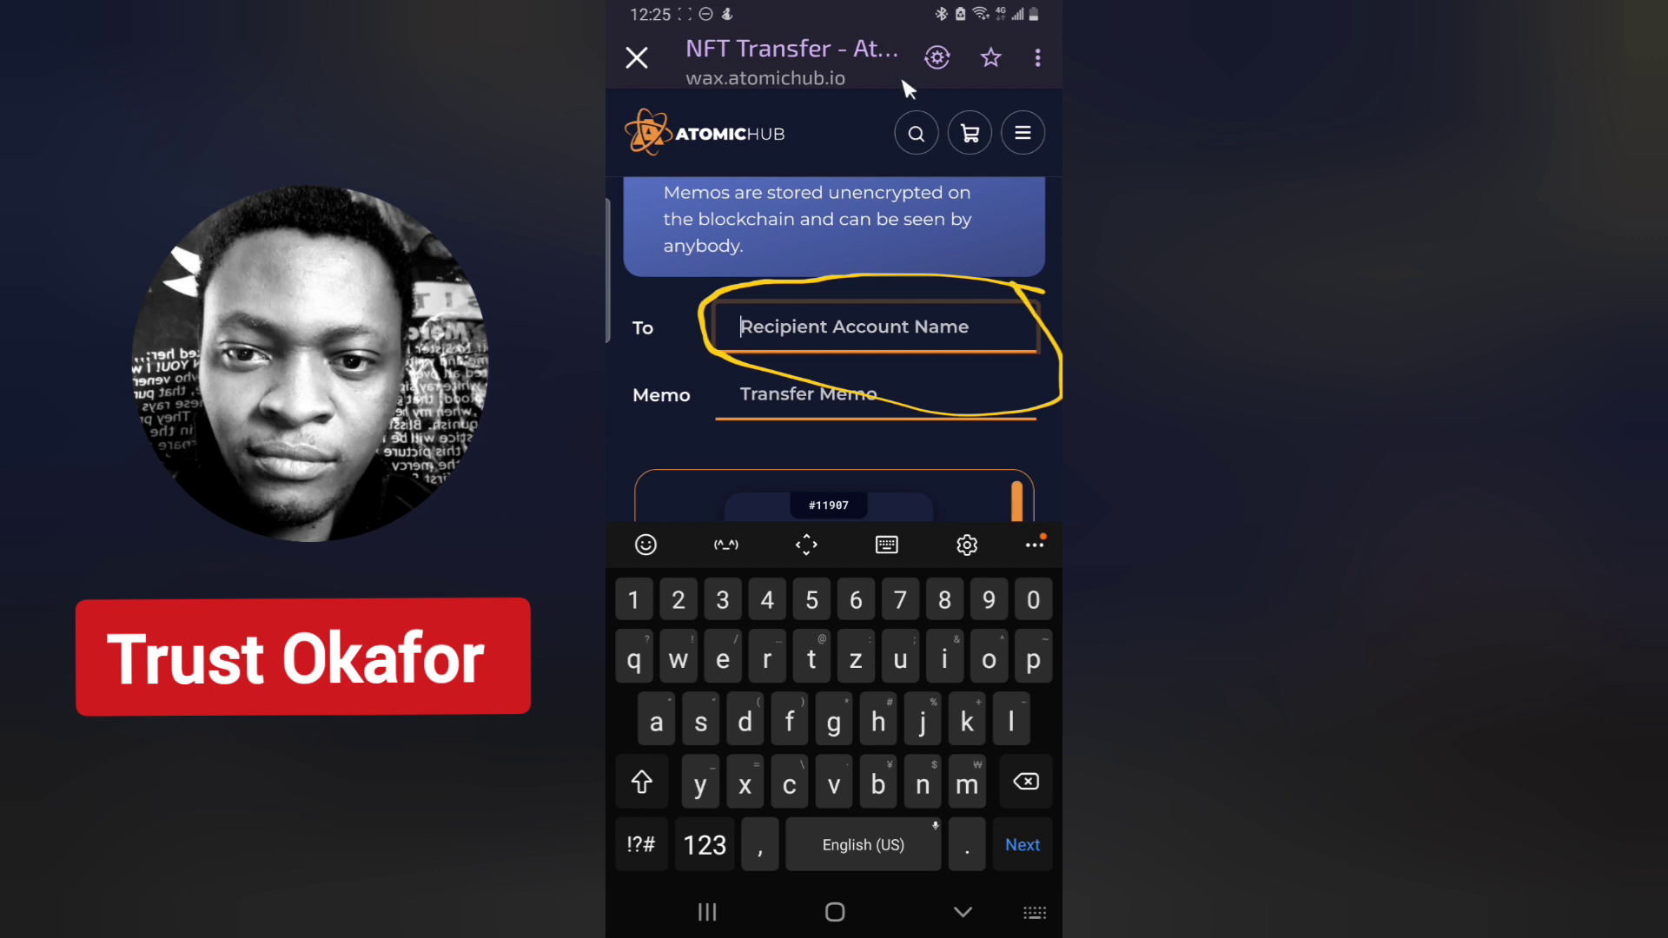
key(Escape)
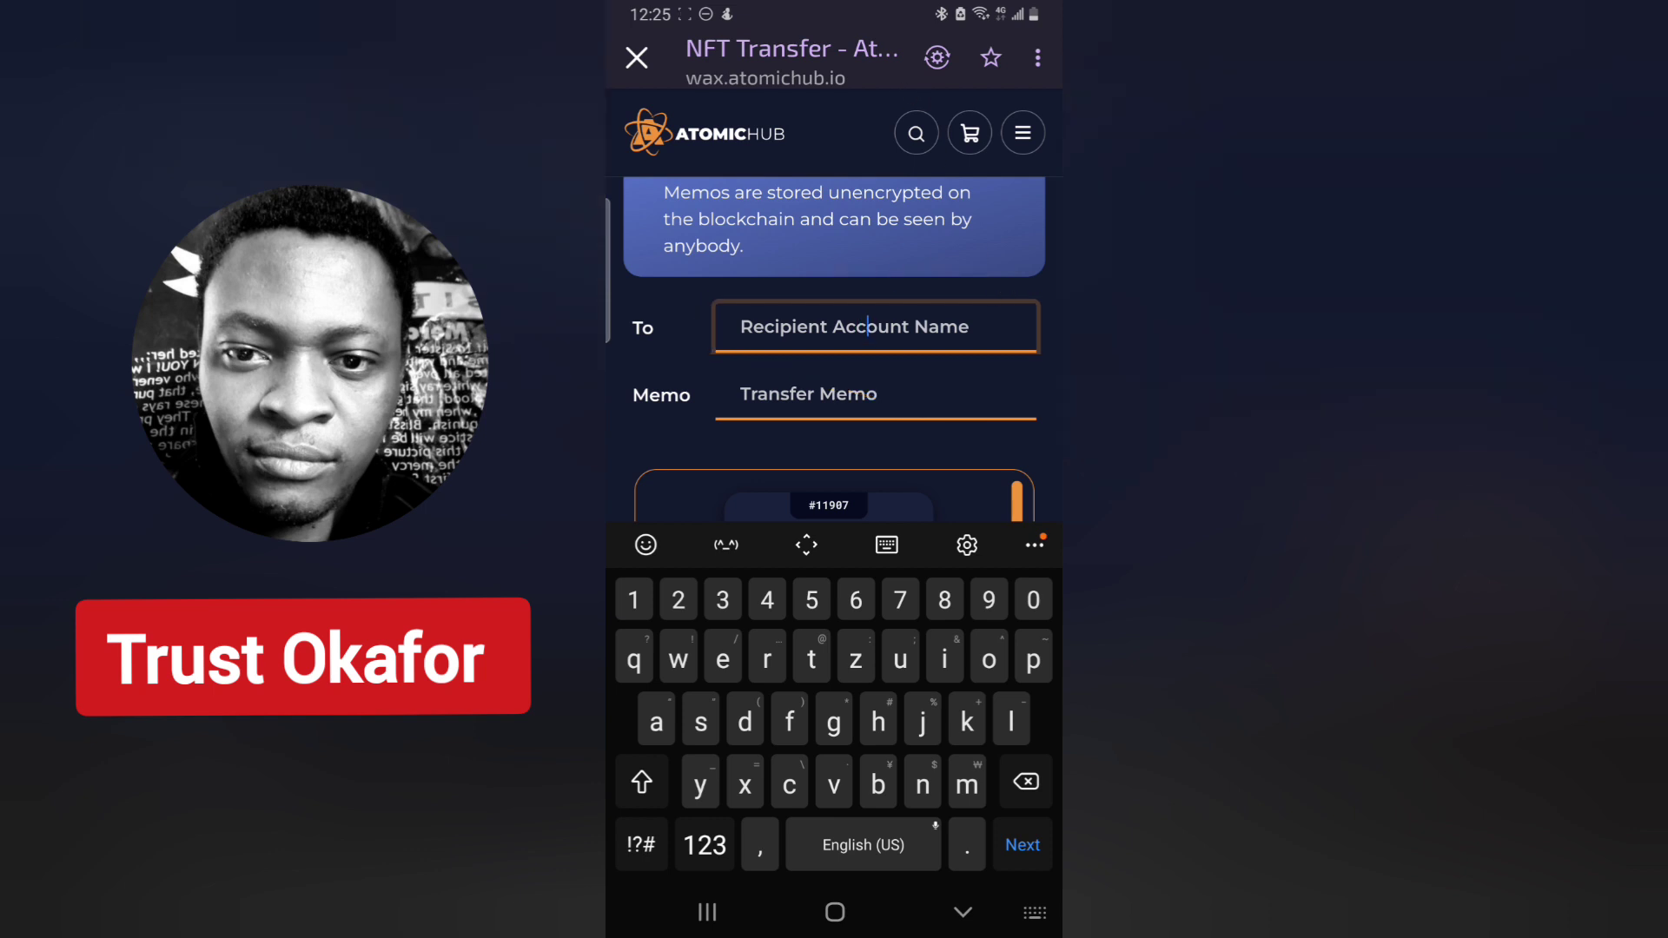
click(866, 327)
click(729, 279)
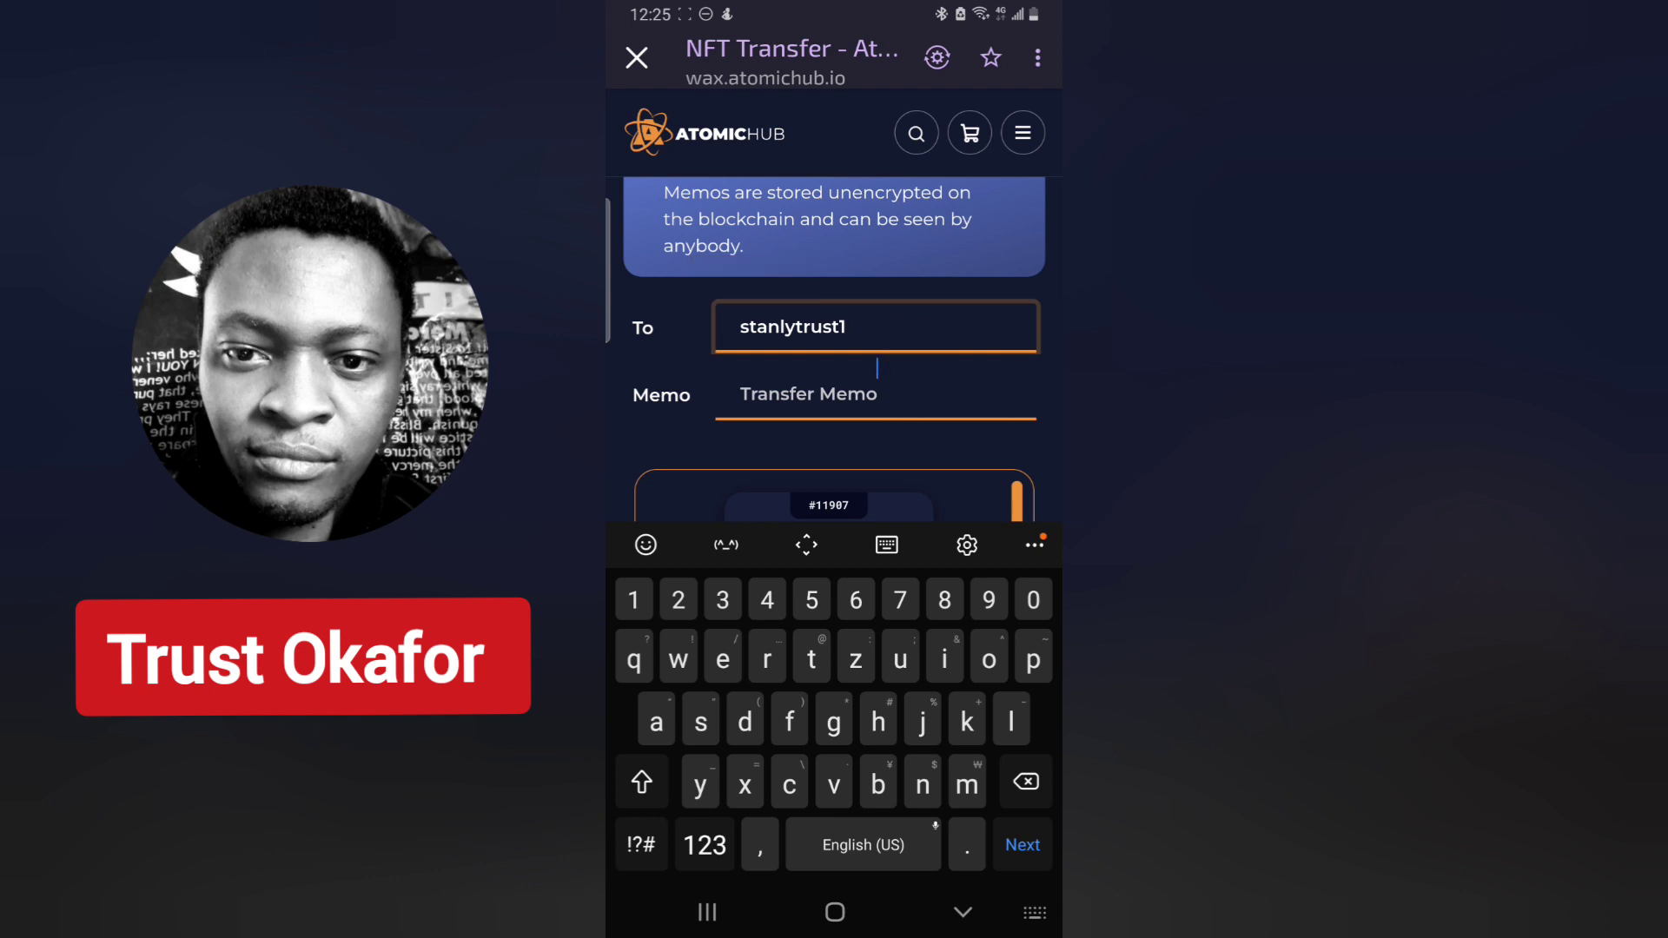
- Review the form down to the Send NFT Transfer button, leaving the memo blank
scroll(833, 348, down, 2)
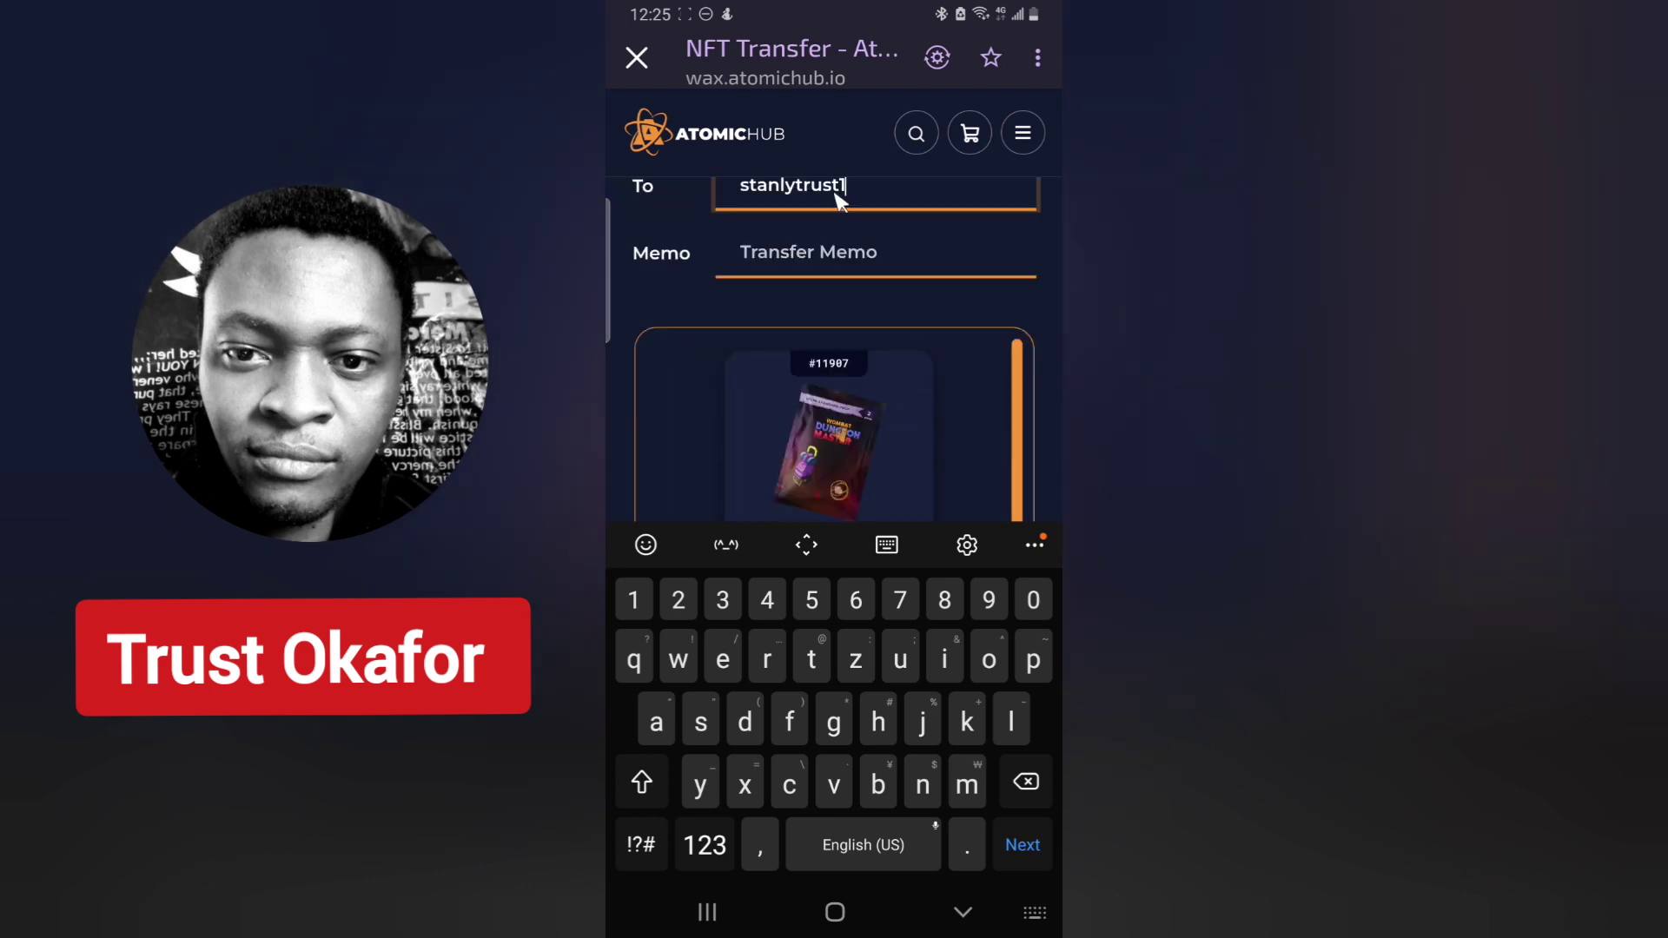
scroll(847, 243, down, 5)
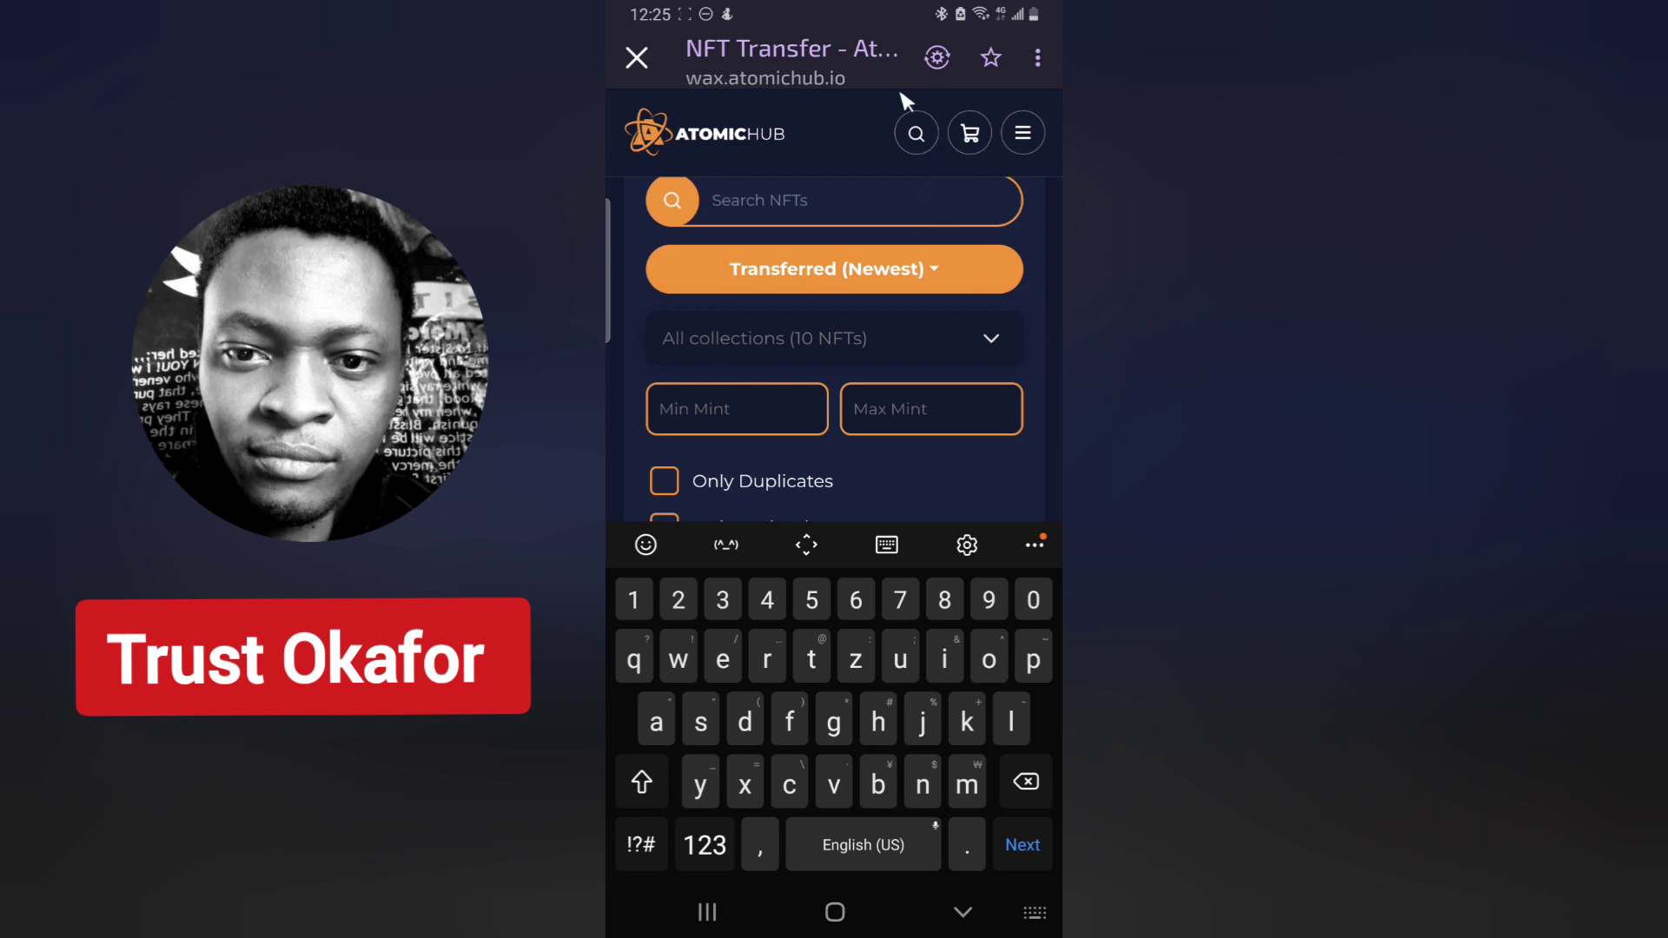
scroll(878, 365, down, 10)
scroll(894, 347, up, 15)
scroll(900, 347, down, 3)
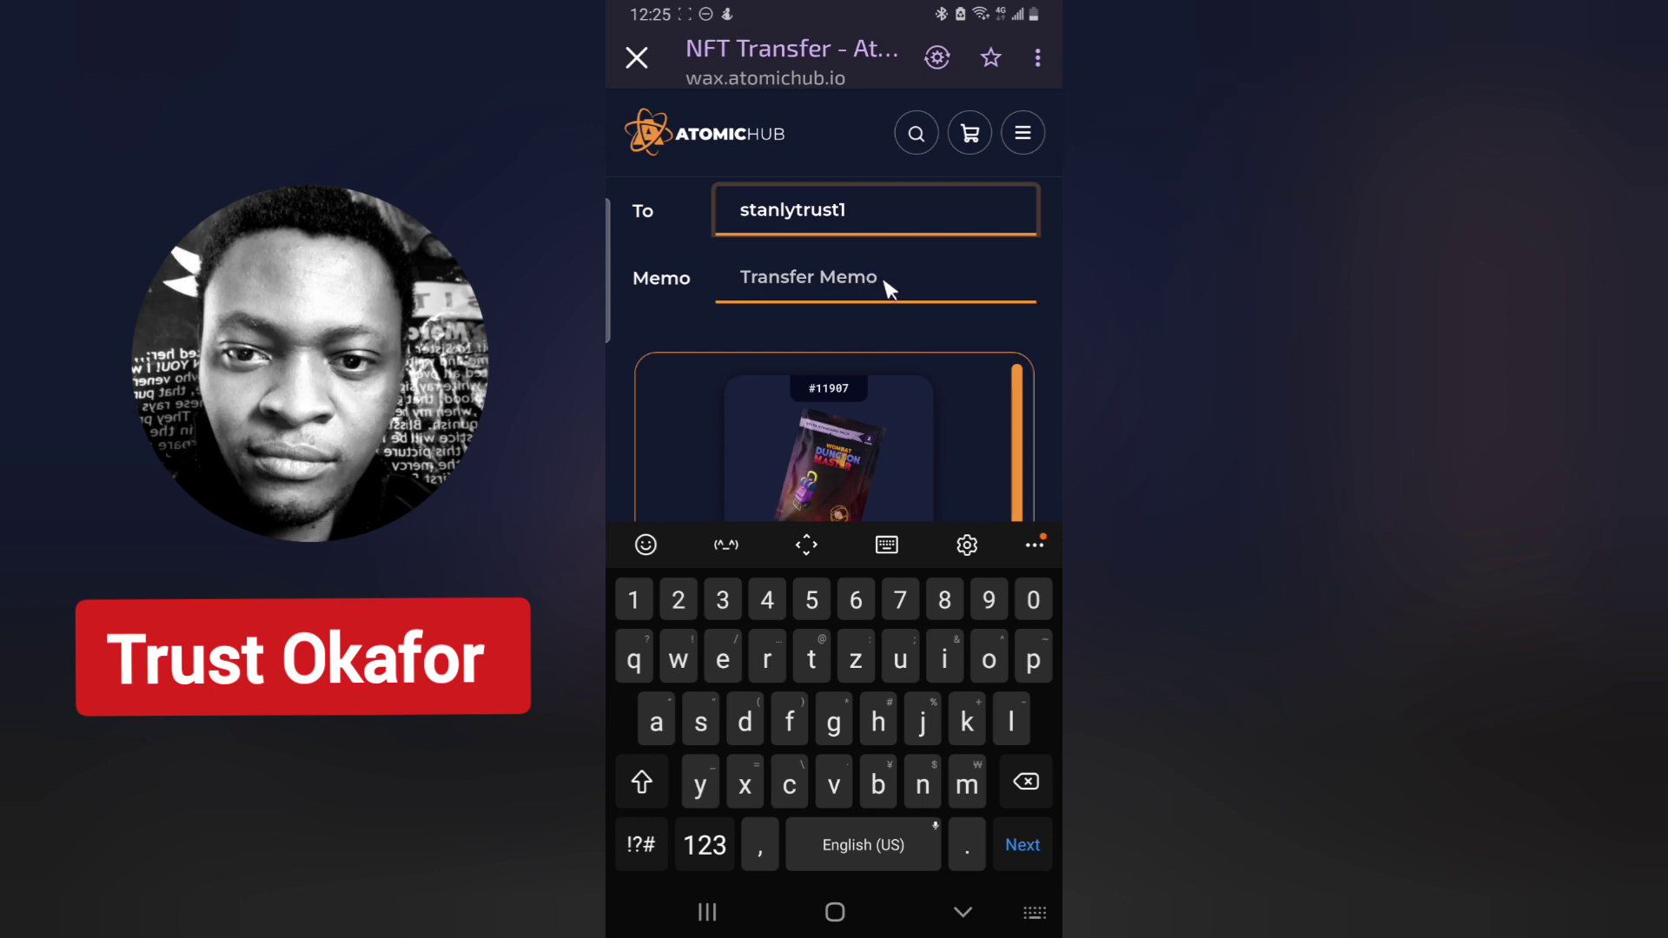
click(859, 295)
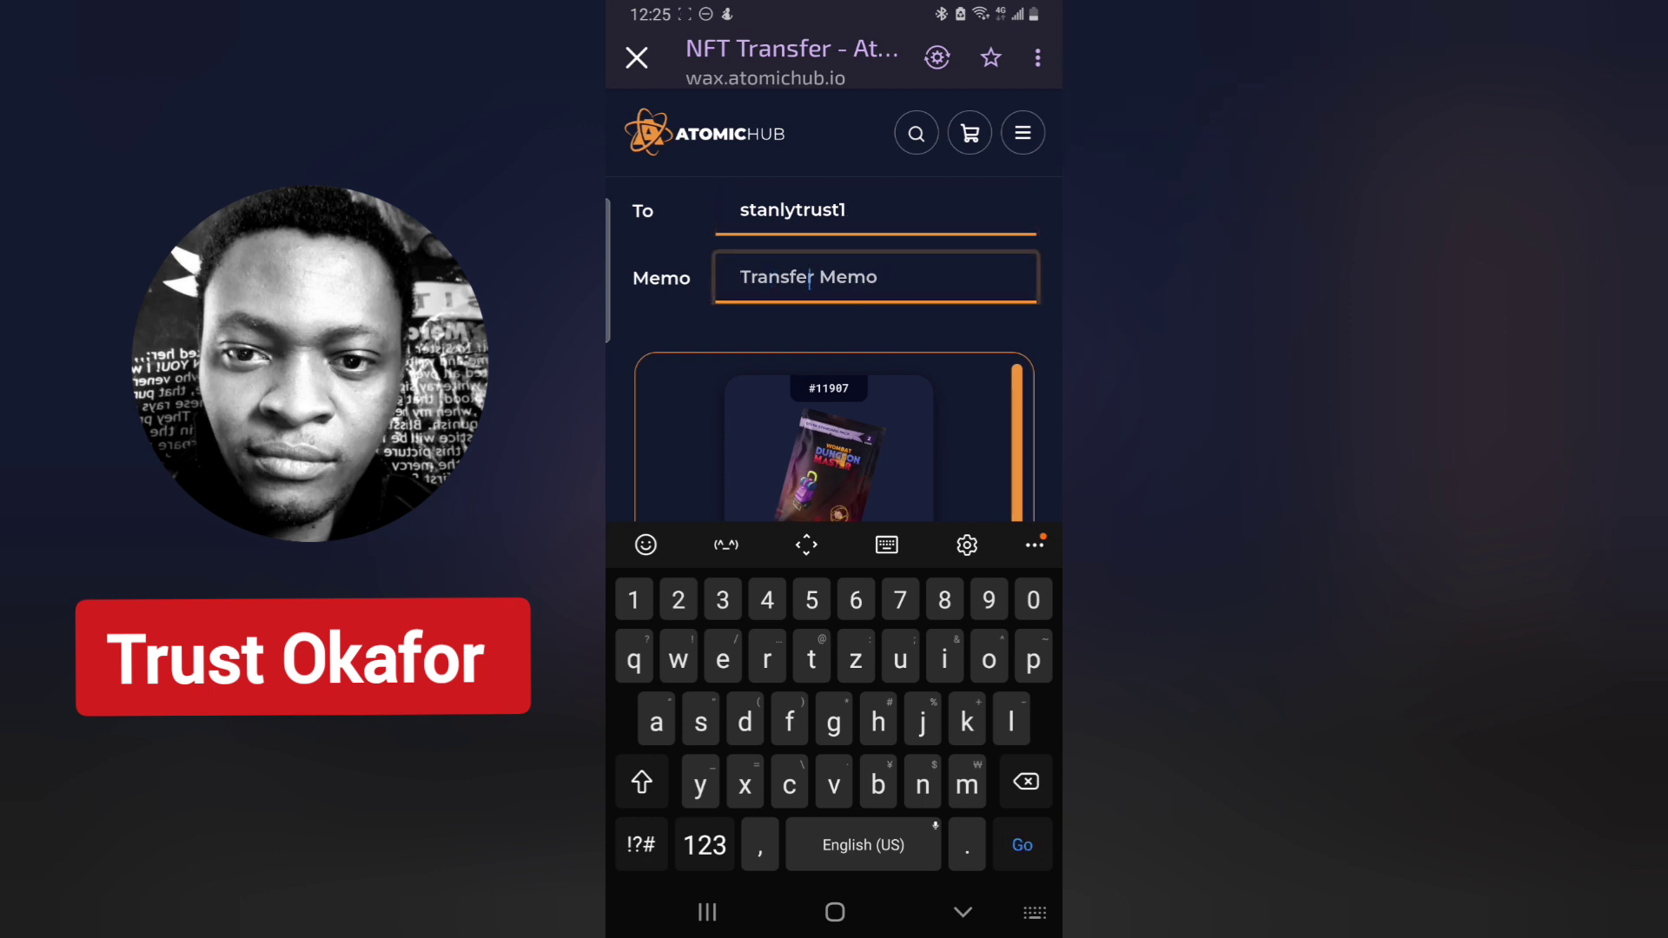
scroll(863, 320, down, 7)
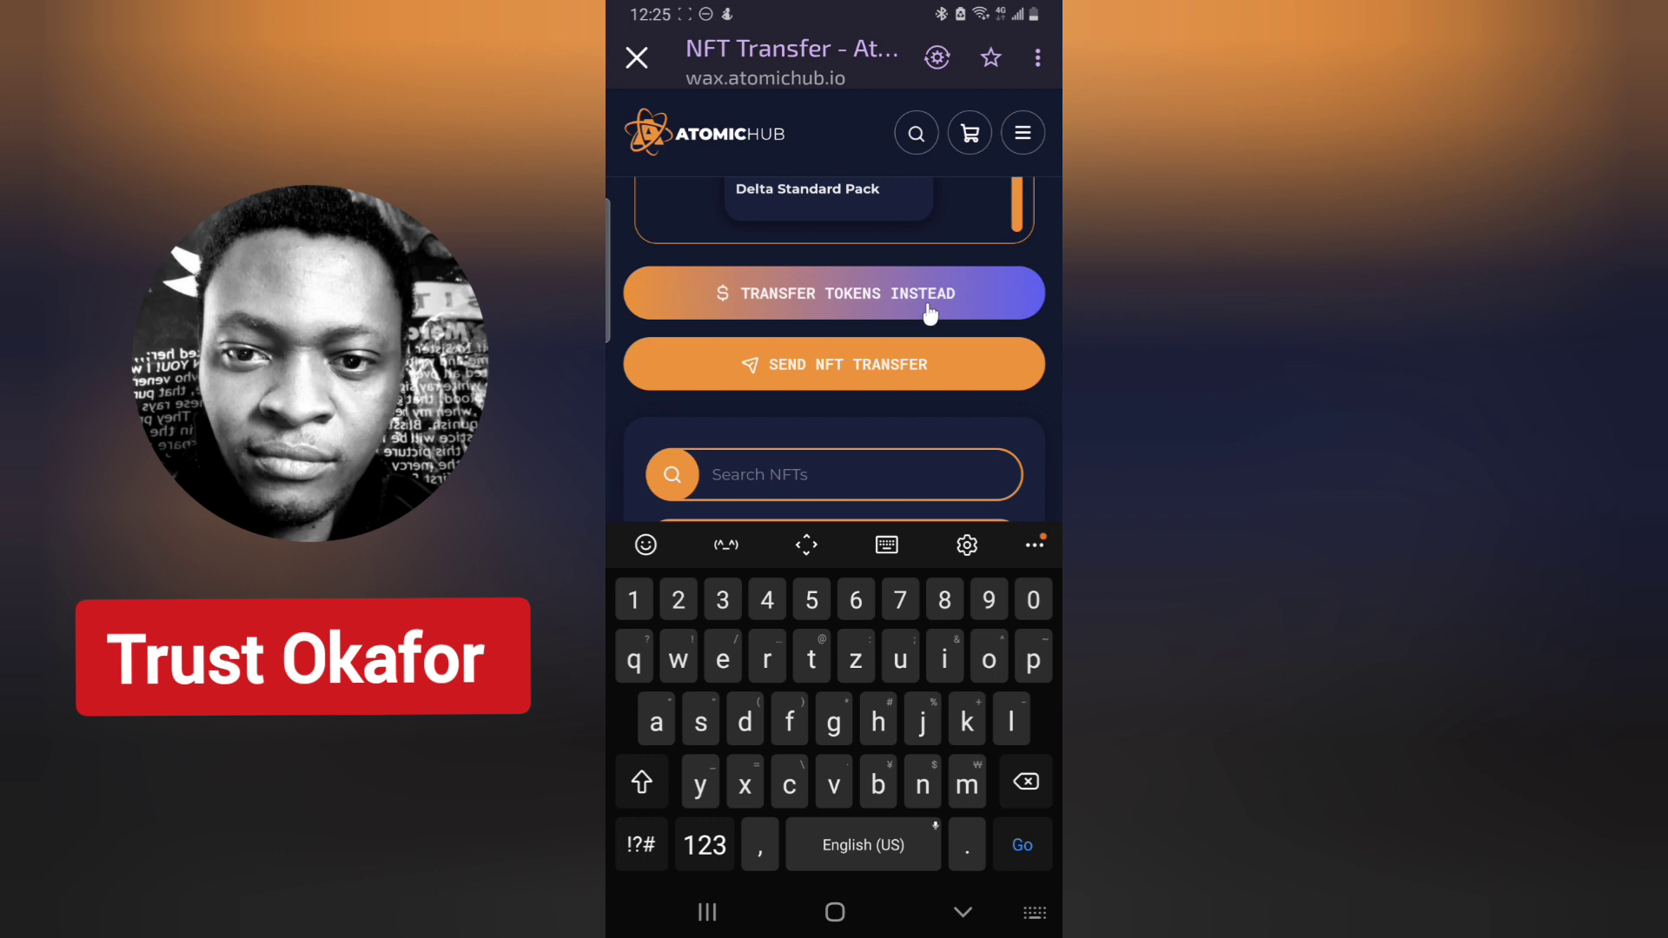
scroll(930, 316, up, 7)
- Bring up the browser's chain list, then dismiss it without switching chains
click(885, 294)
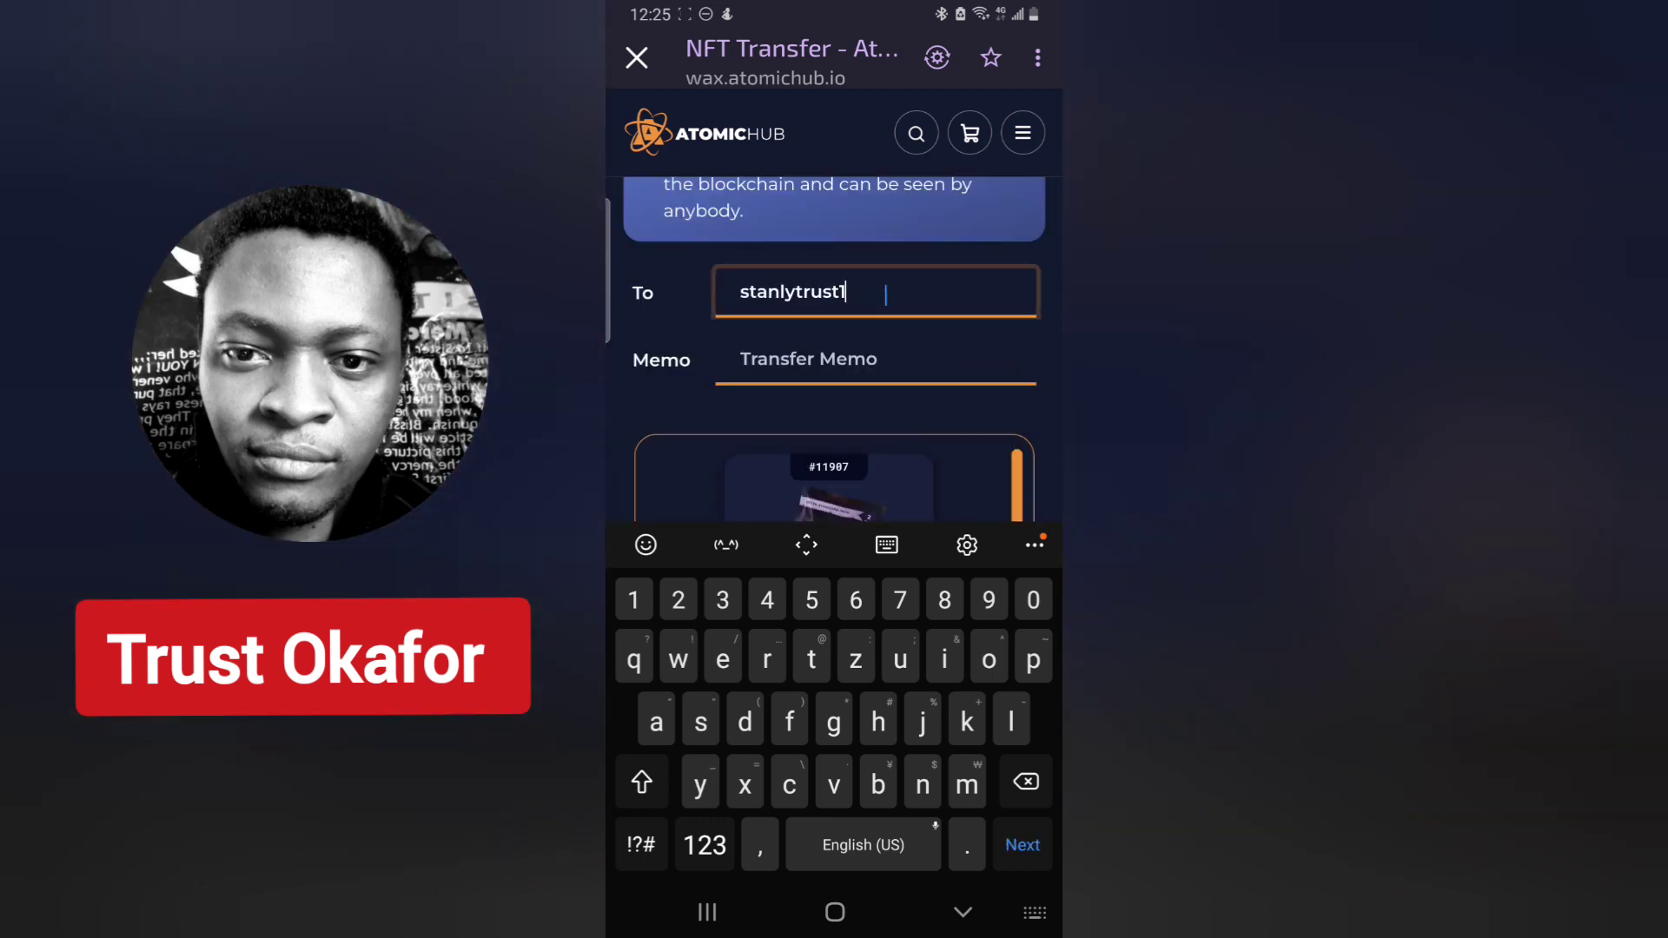
mouse_move(933, 279)
mouse_down()
mouse_move(712, 239)
mouse_move(787, 347)
mouse_move(899, 291)
mouse_move(895, 265)
mouse_up()
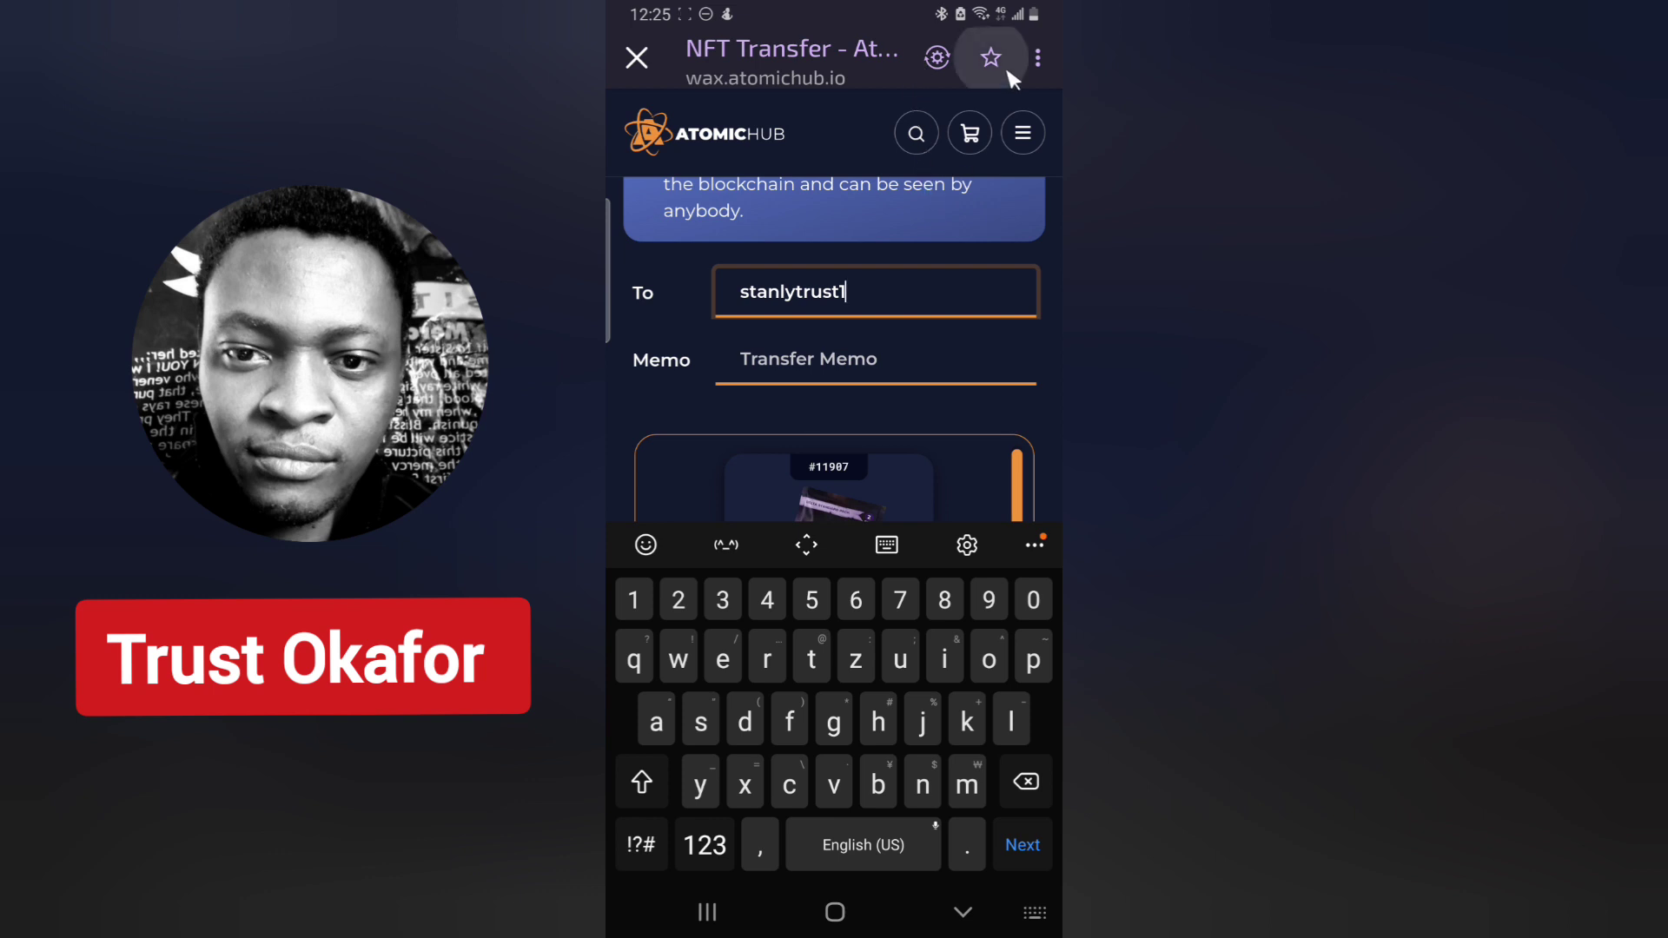
click(1037, 58)
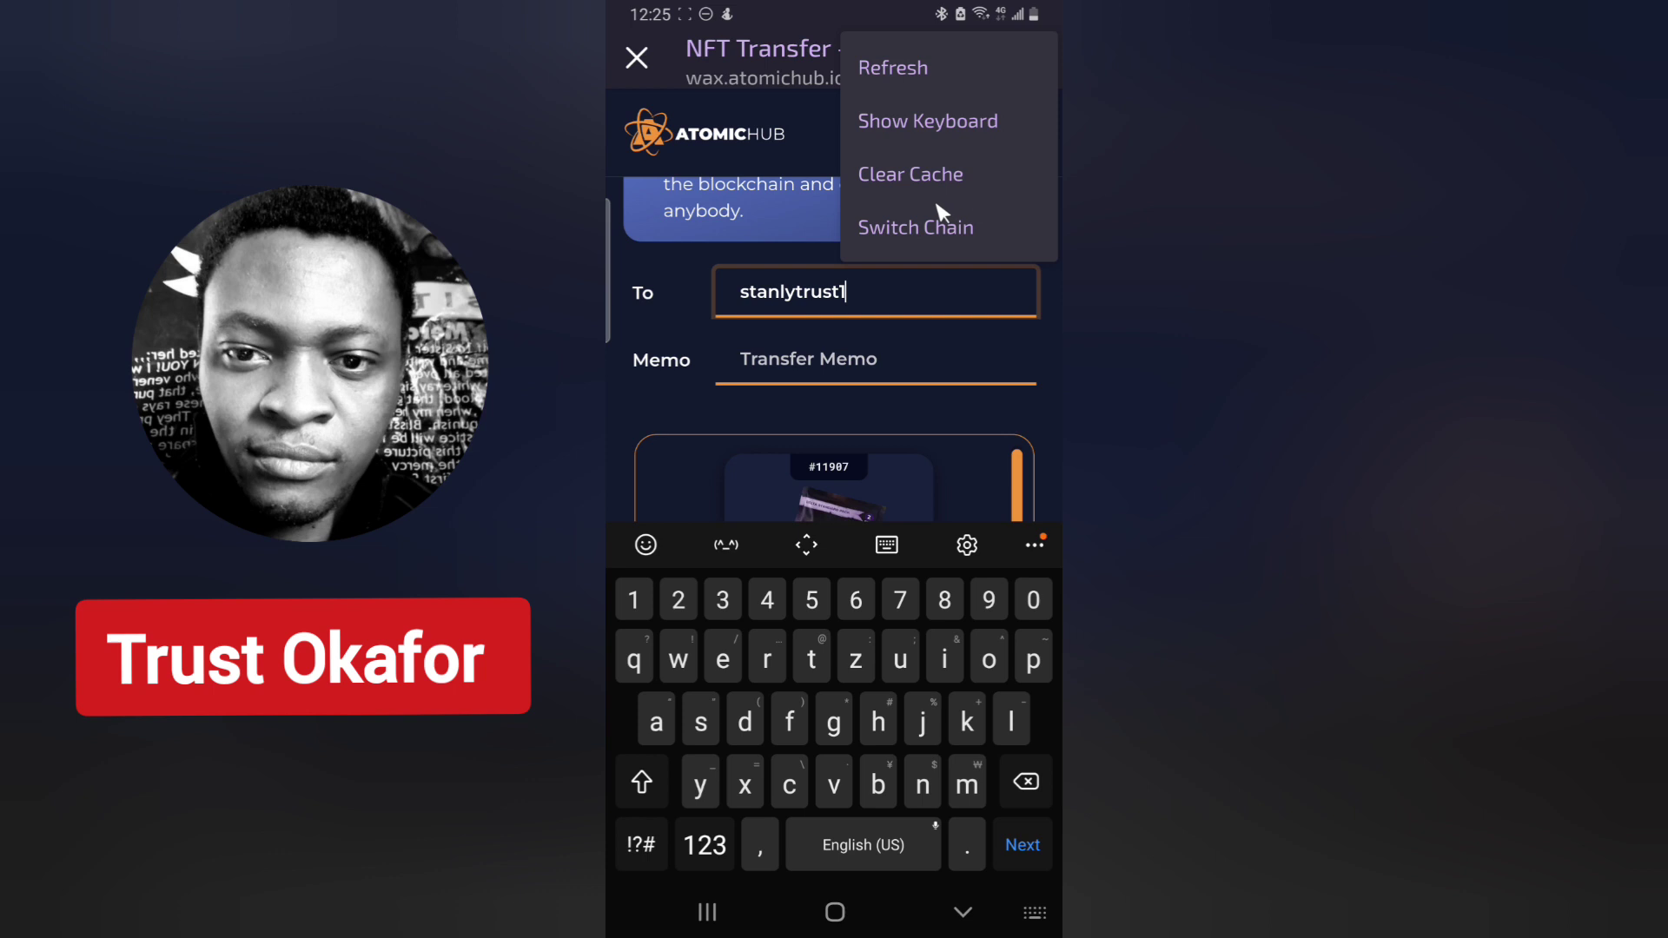
click(961, 235)
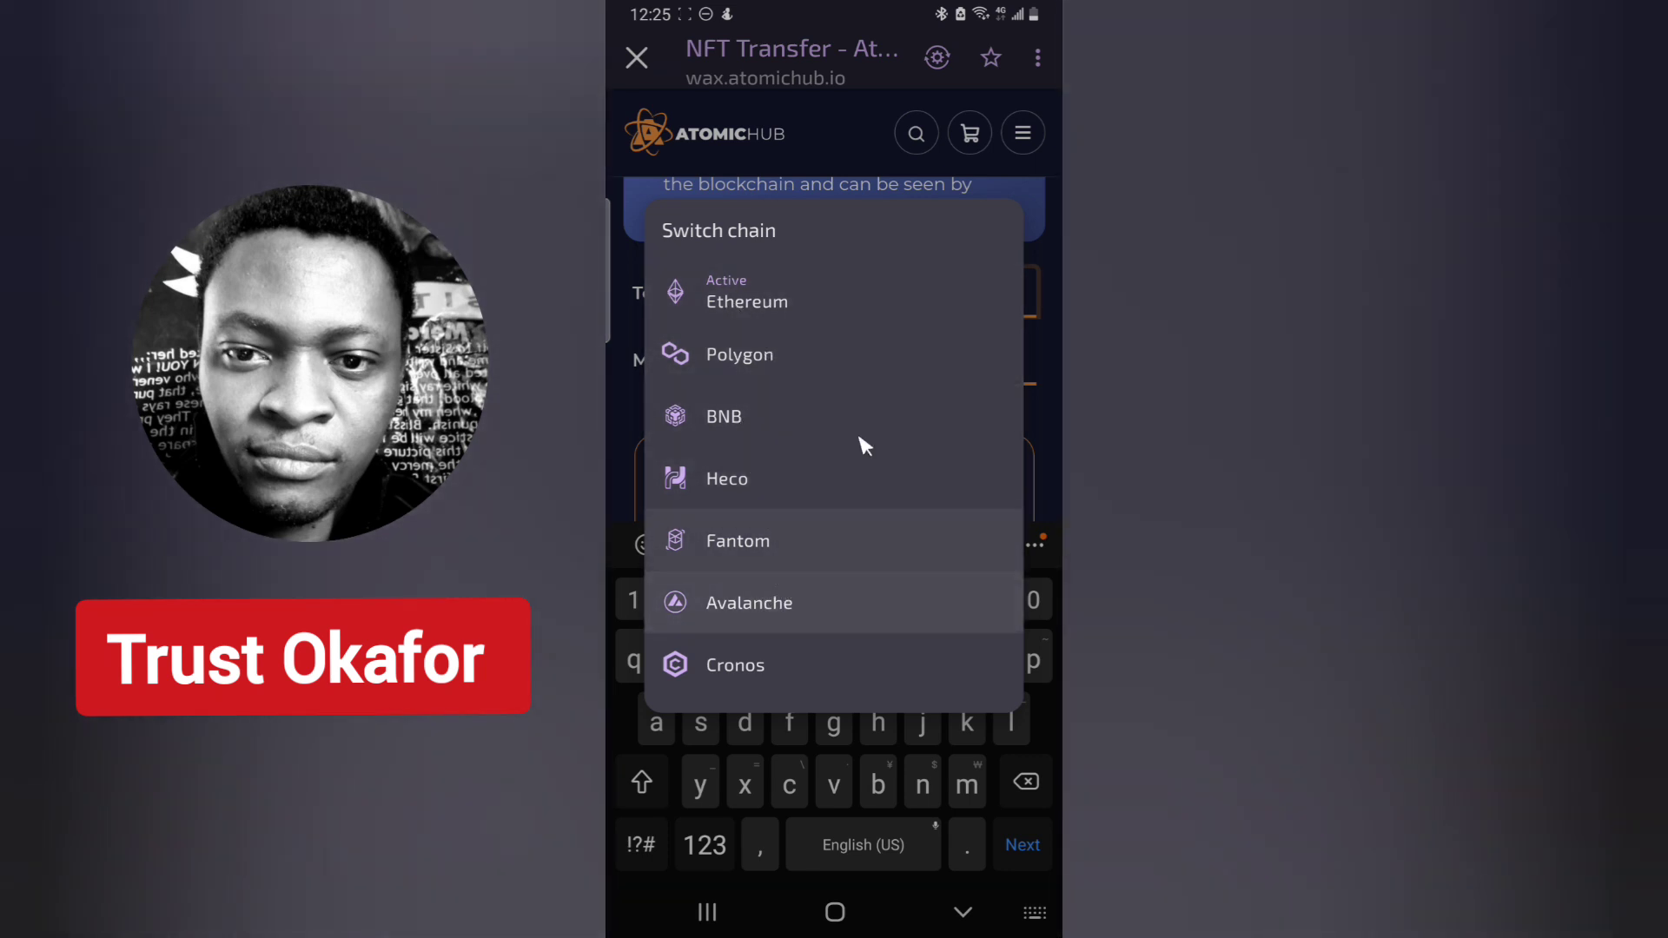
click(868, 146)
- Select the EOS AtomicHub as the default marketplace and save
click(912, 78)
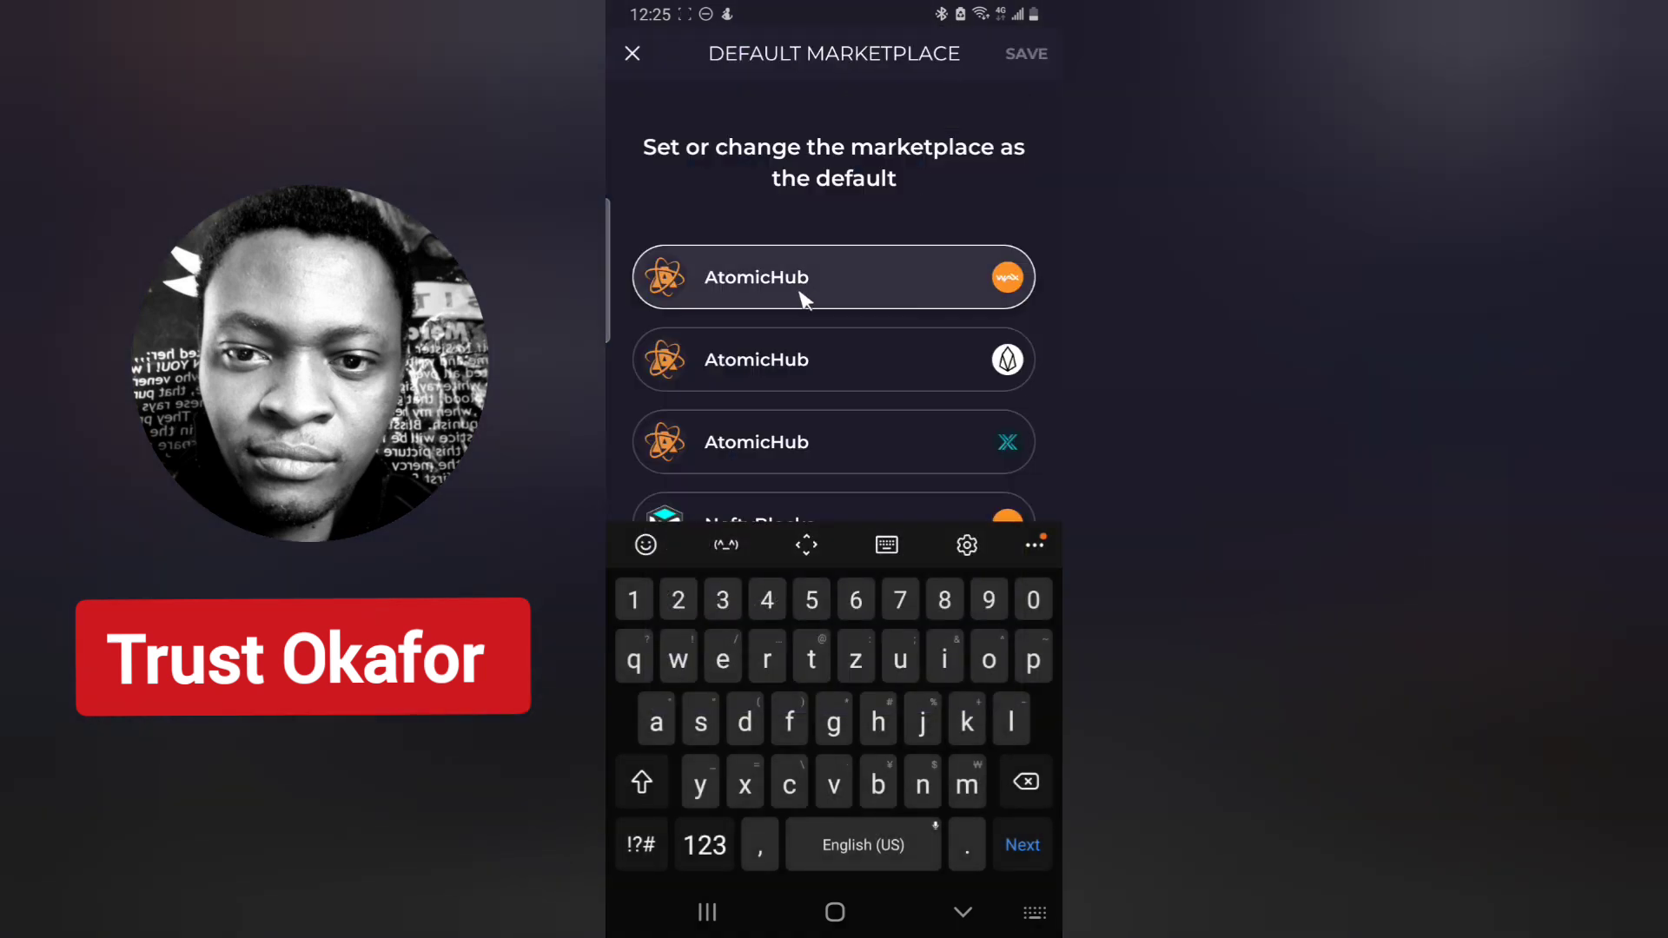
click(633, 53)
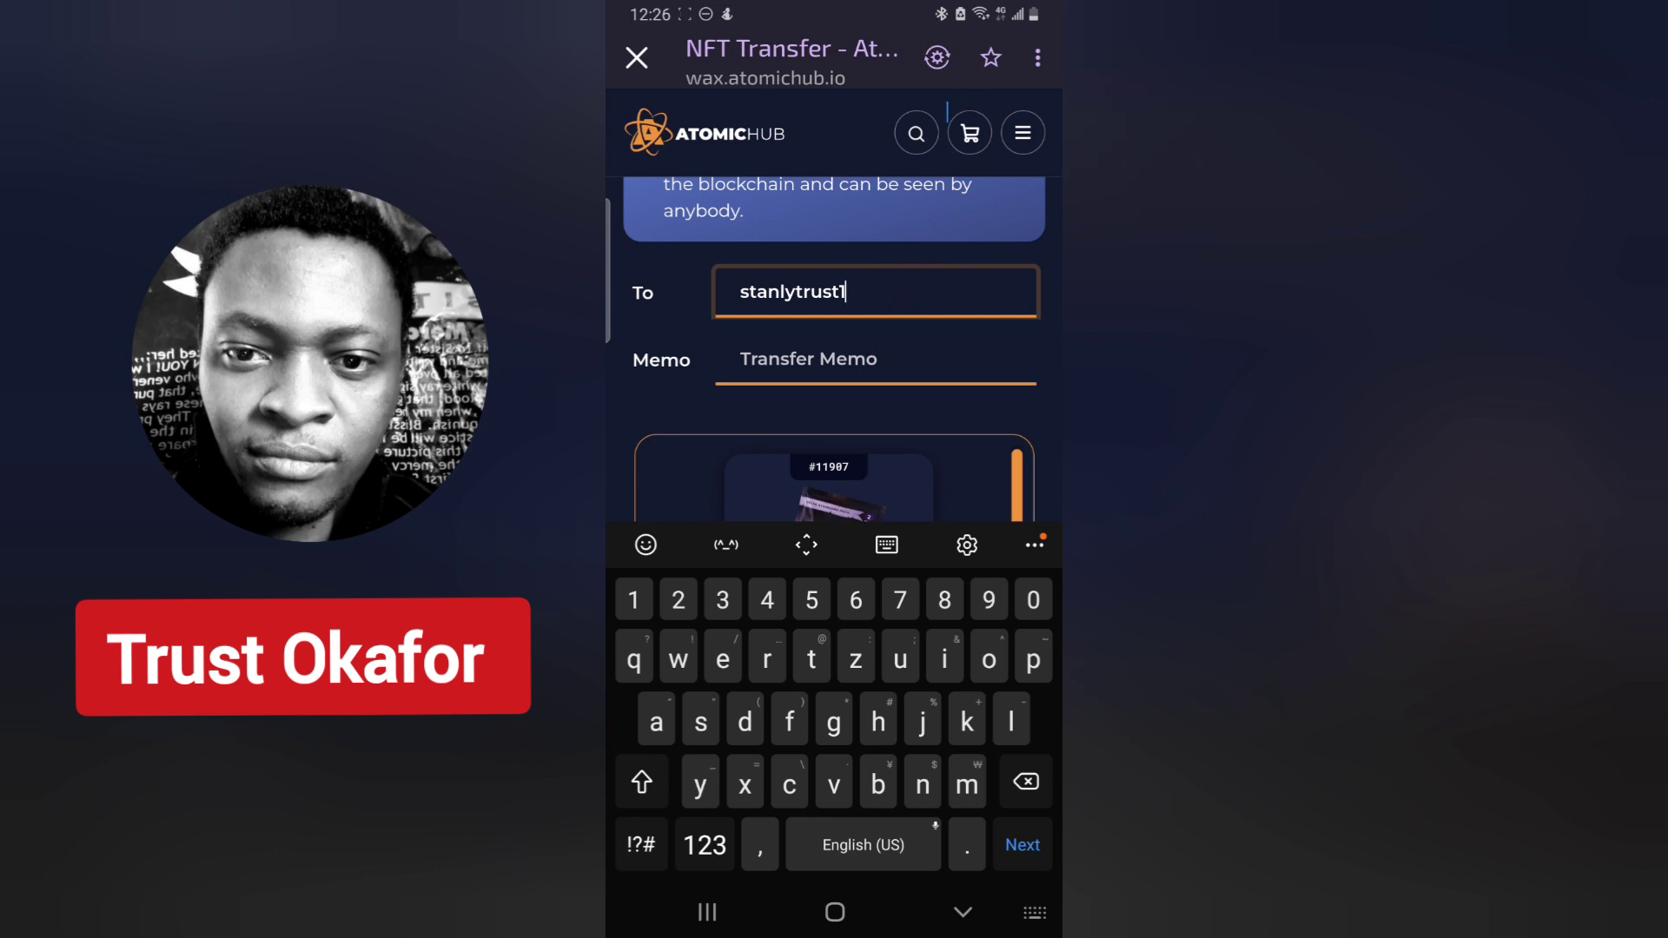
click(938, 58)
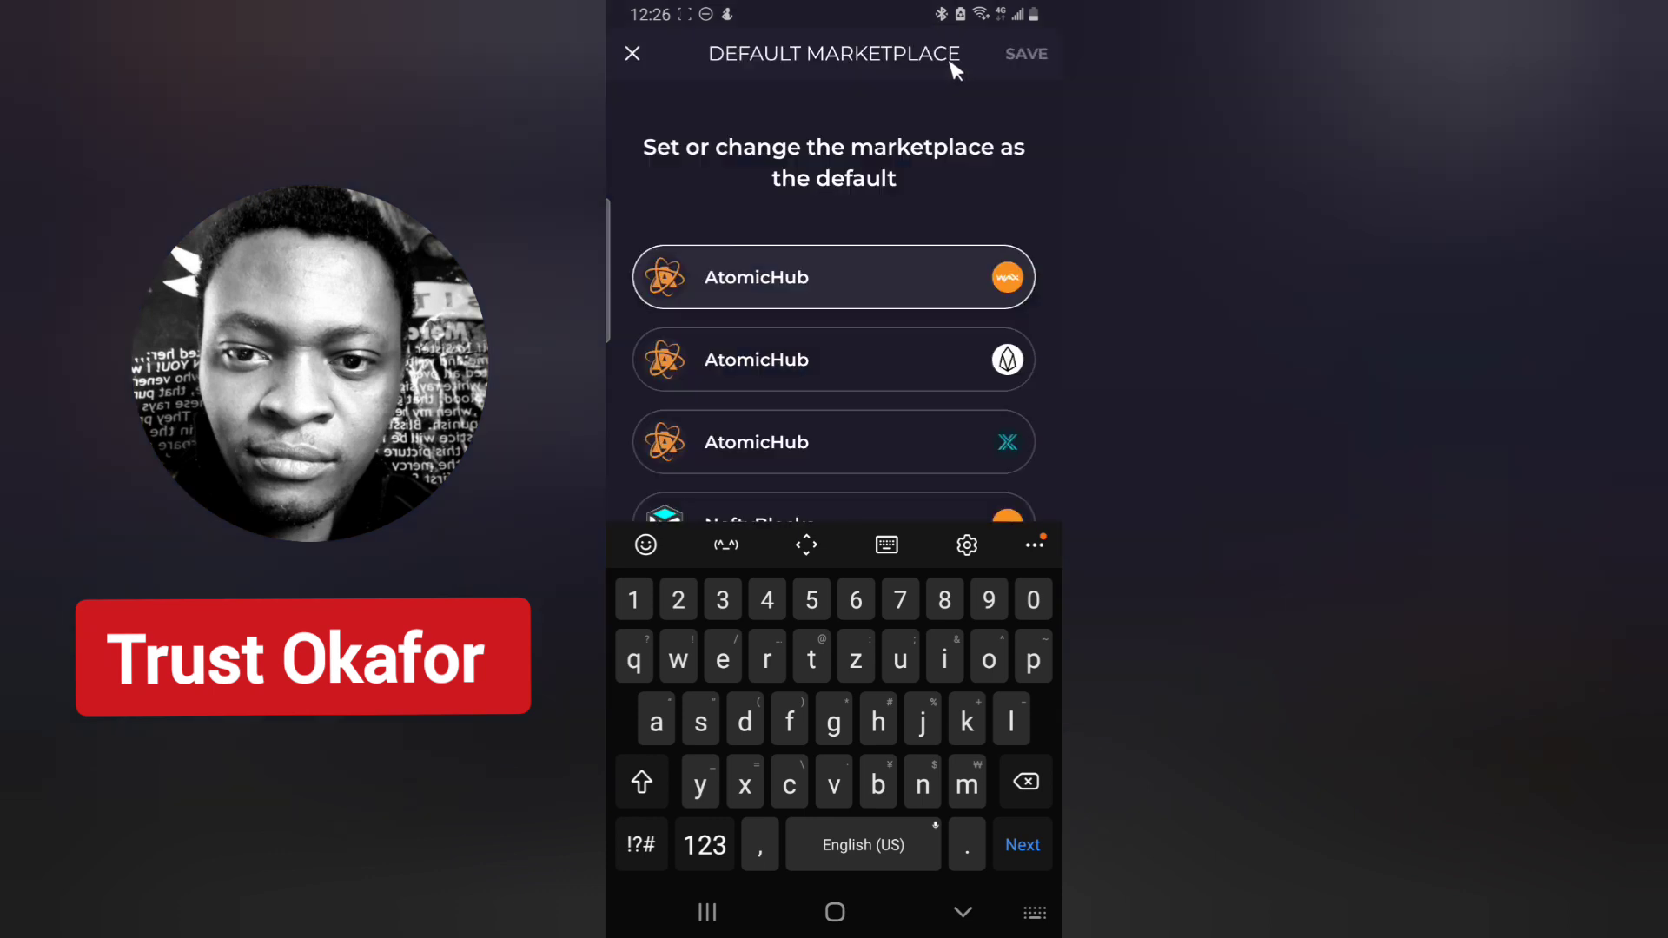
click(808, 369)
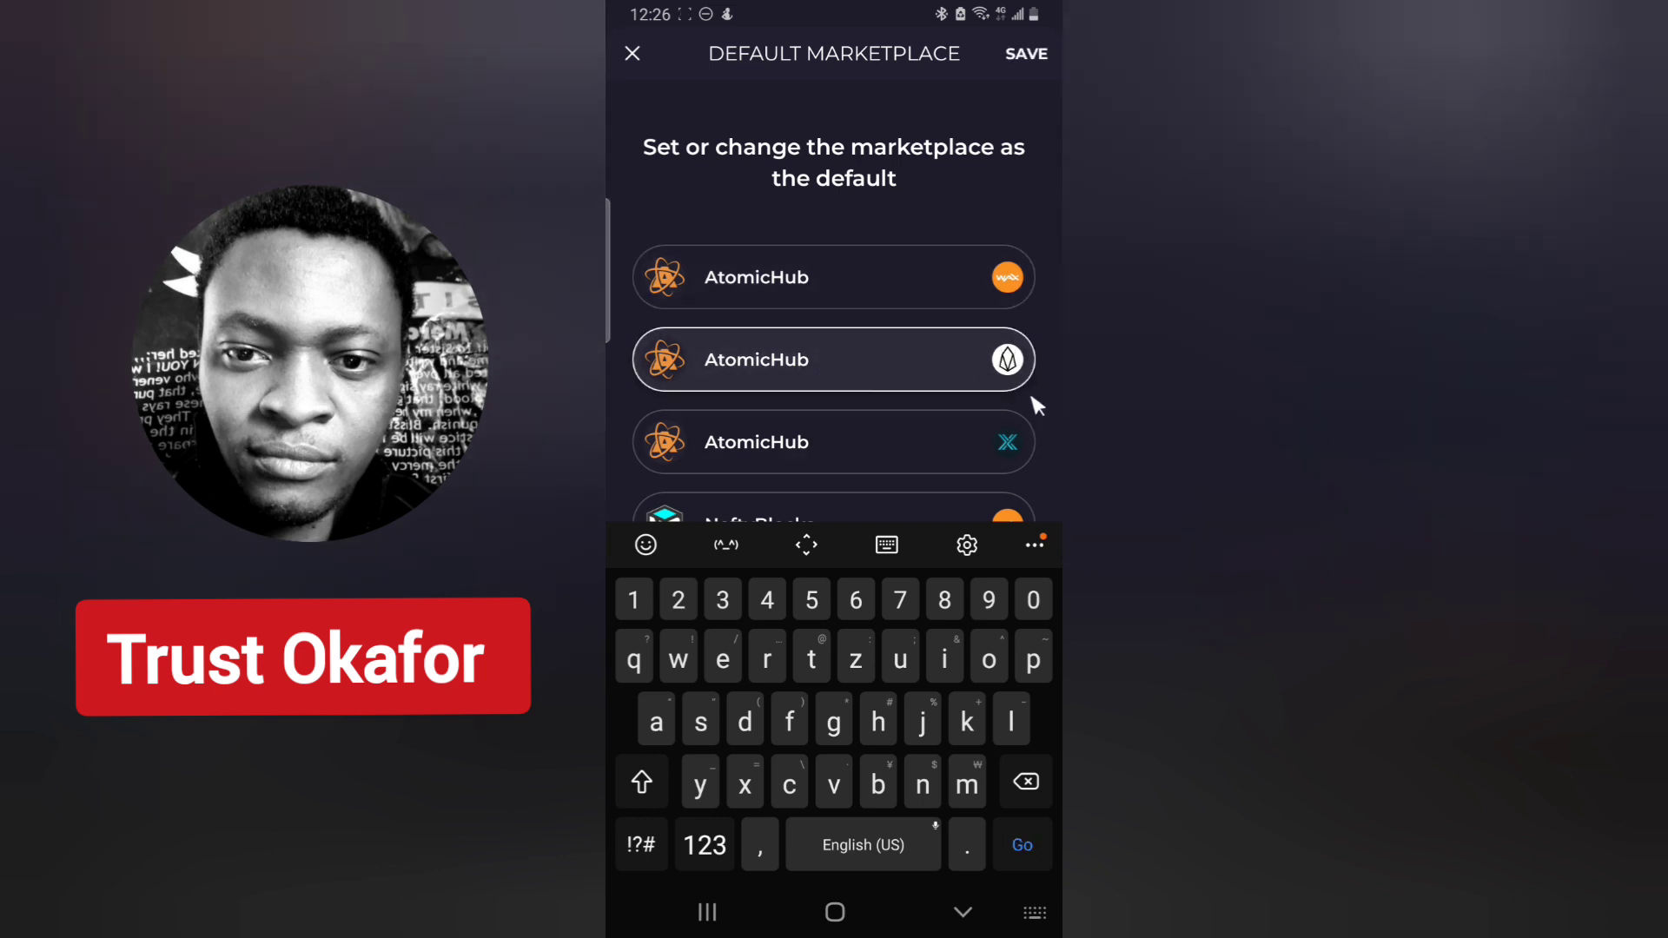
click(1030, 54)
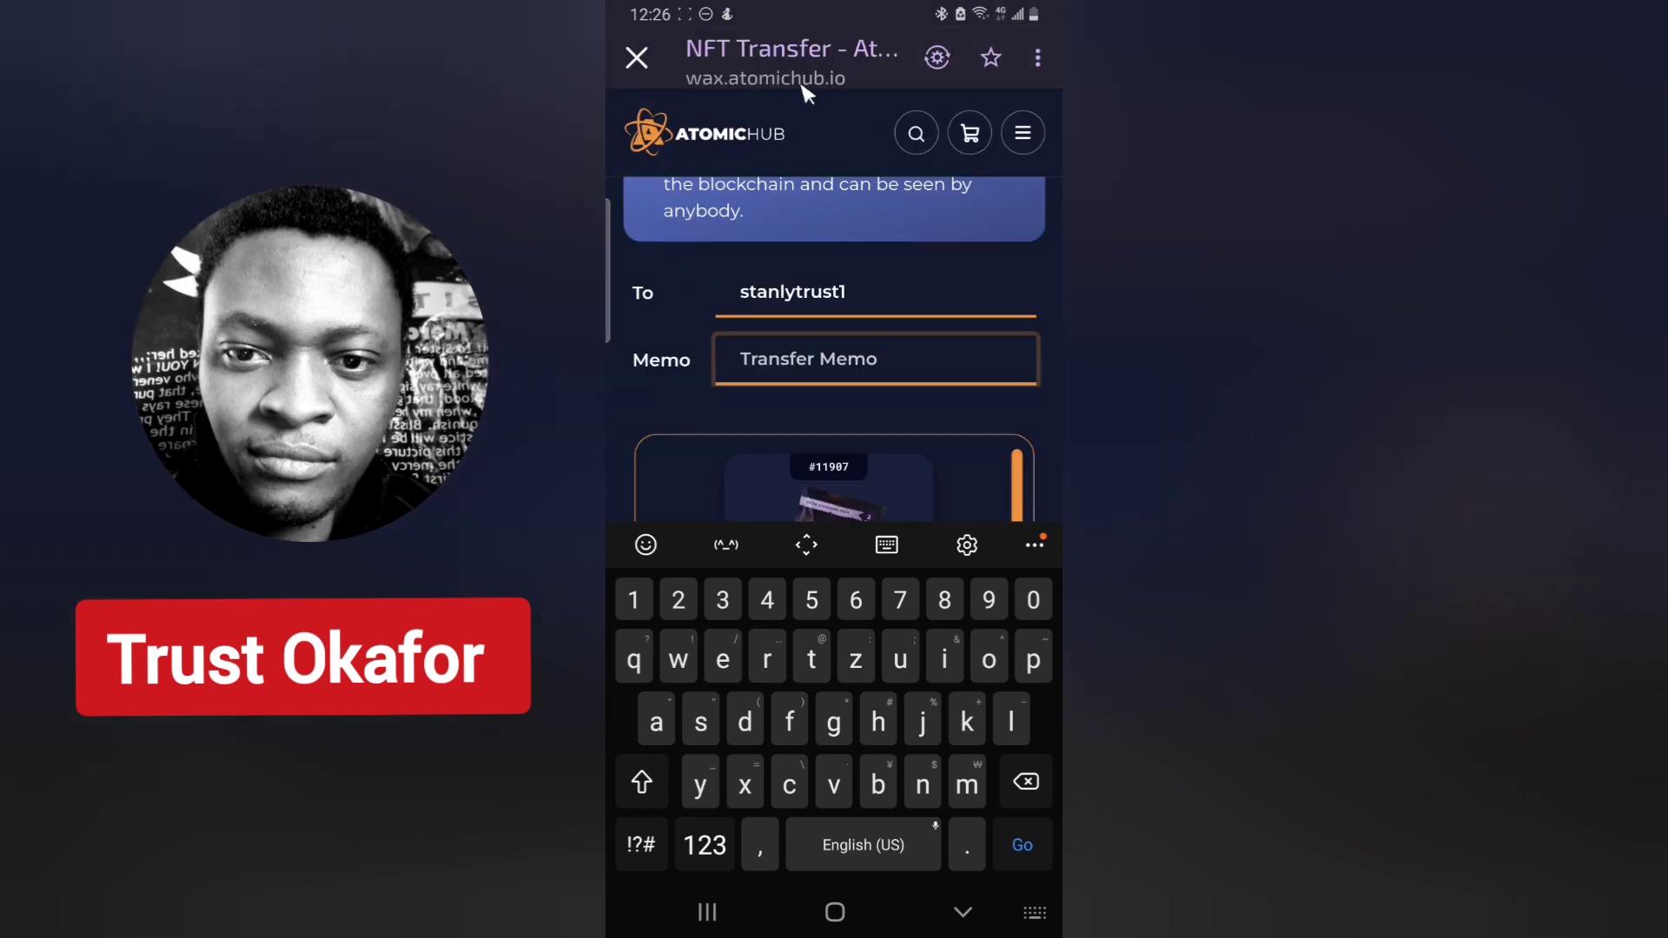
- Reload AtomicHub, close the browser, and reopen Marketplace on eos.atomichub.io
click(1041, 59)
click(904, 77)
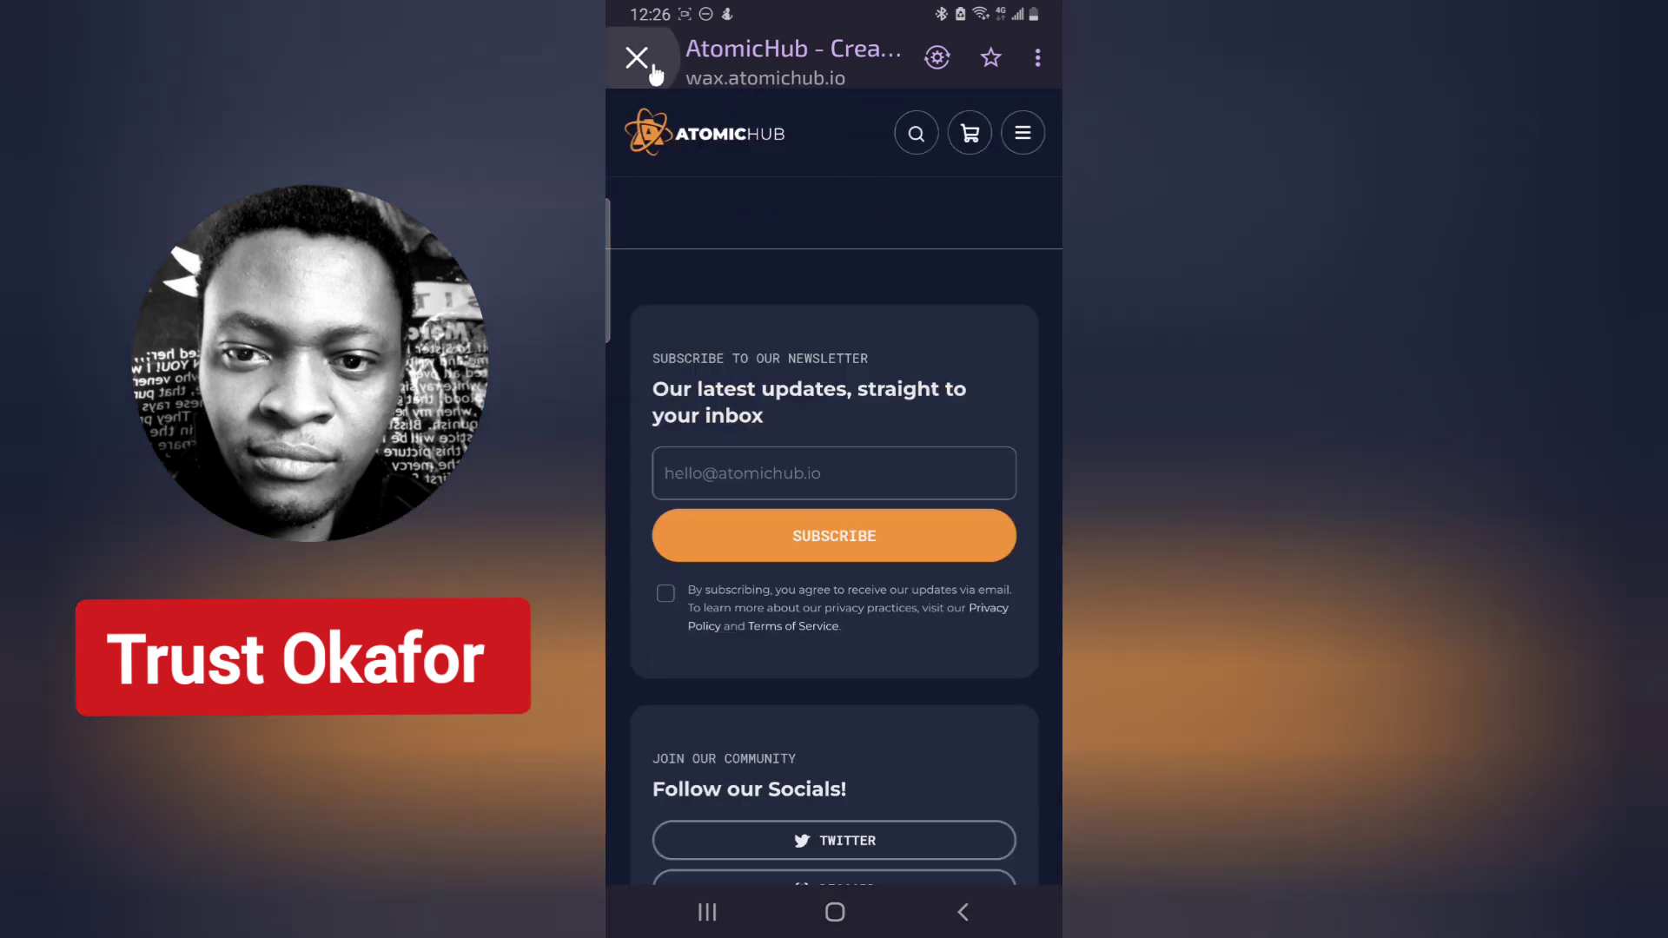
click(637, 57)
click(899, 192)
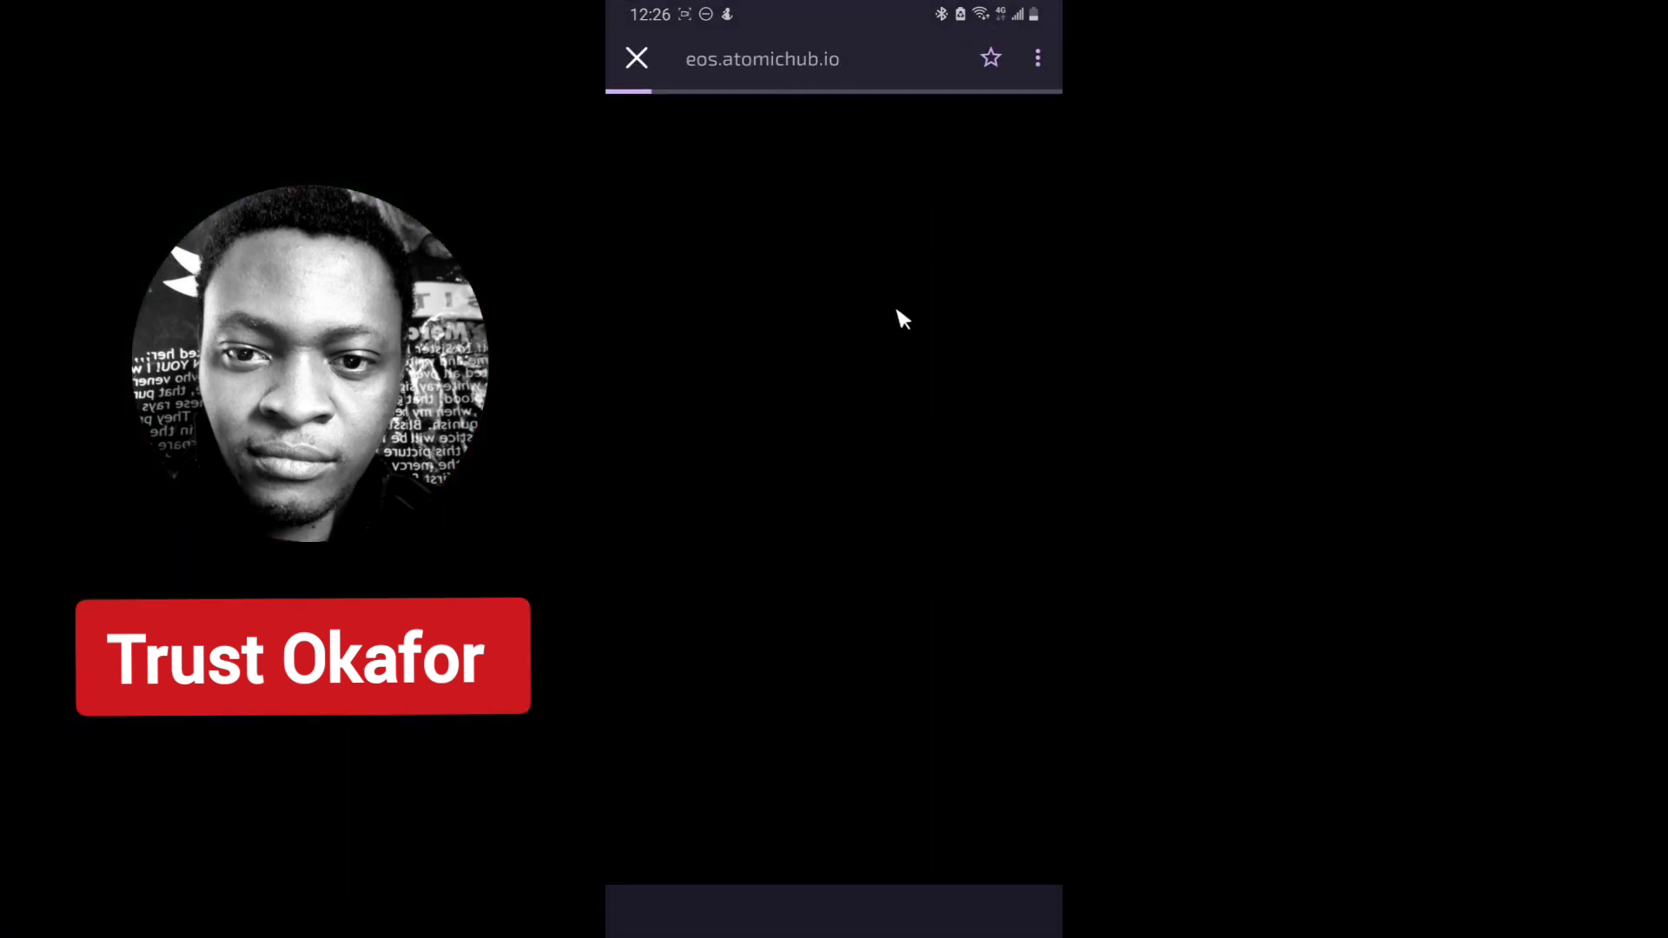
- Show the AtomicHub account menu with the 19.4 EOS ($12.97 USD) balance
mouse_move(682, 80)
mouse_down()
mouse_move(871, 74)
mouse_move(733, 37)
mouse_move(687, 76)
mouse_up()
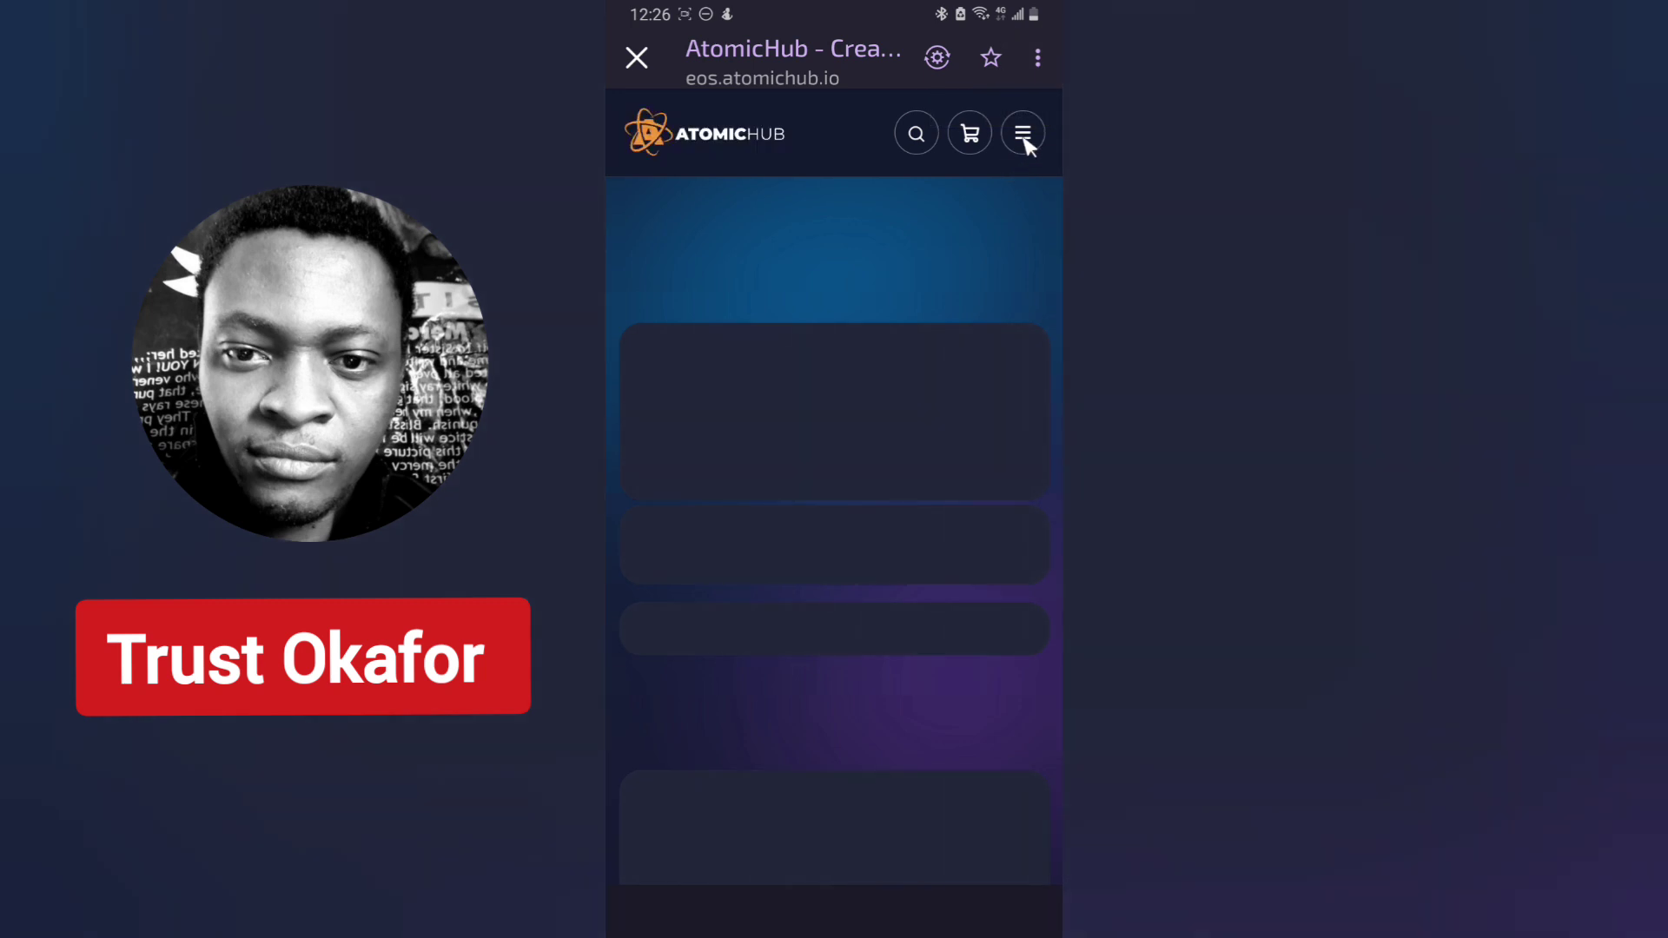
click(1023, 134)
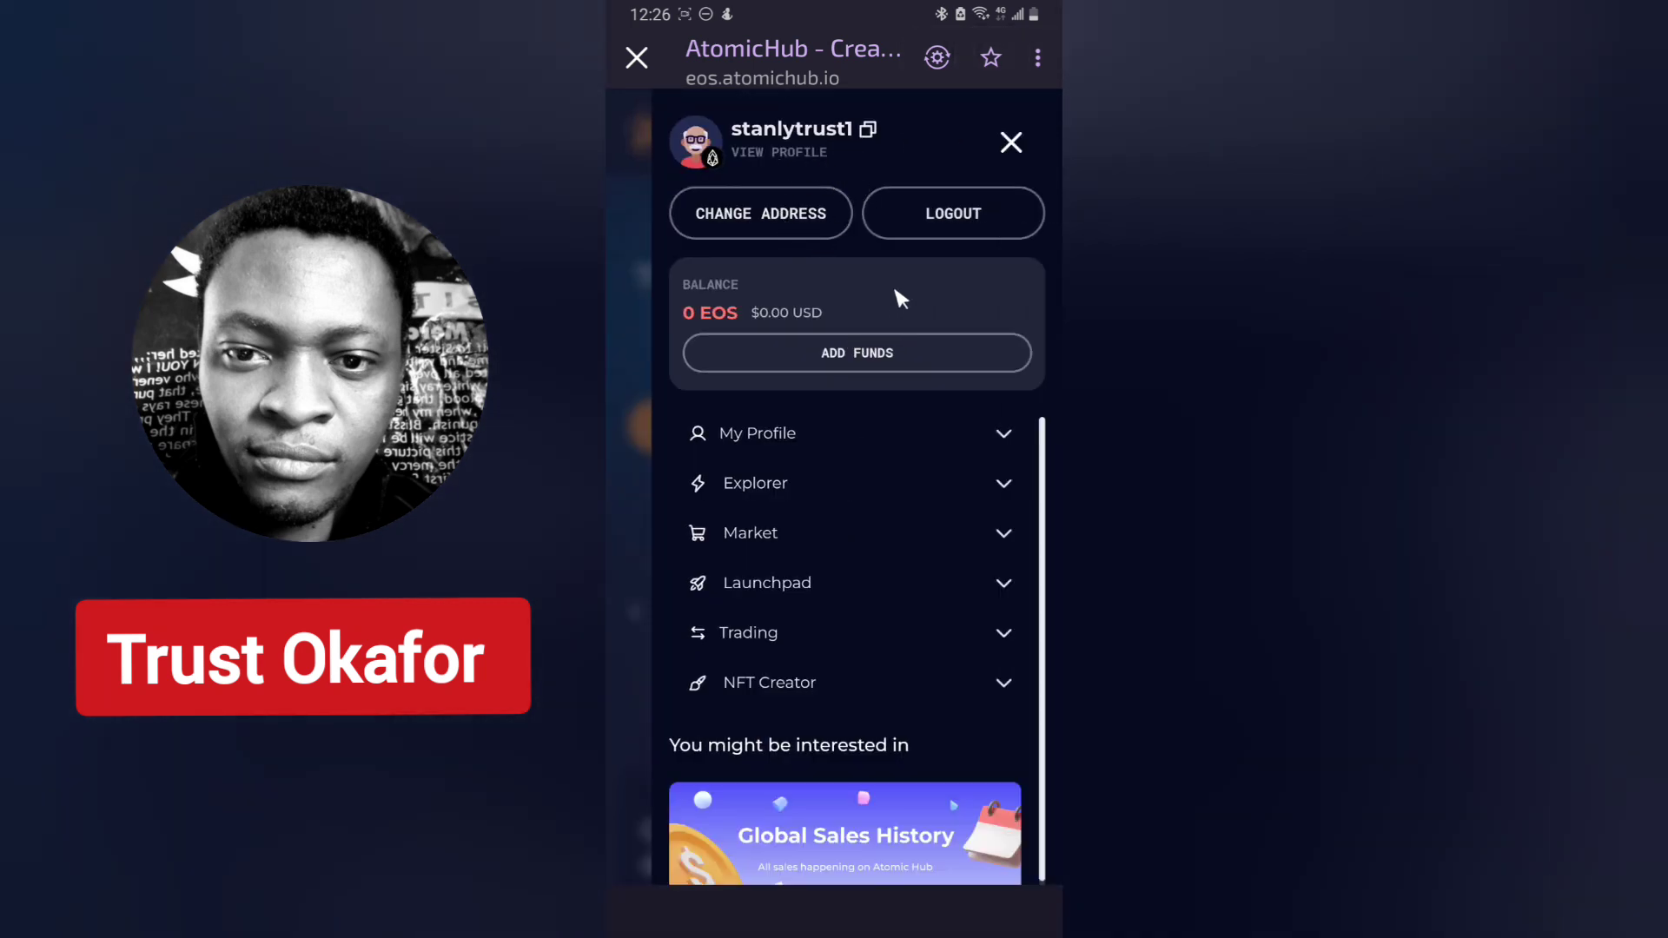
mouse_move(868, 146)
mouse_down()
mouse_move(765, 152)
mouse_move(738, 117)
mouse_move(873, 106)
mouse_move(876, 132)
mouse_up()
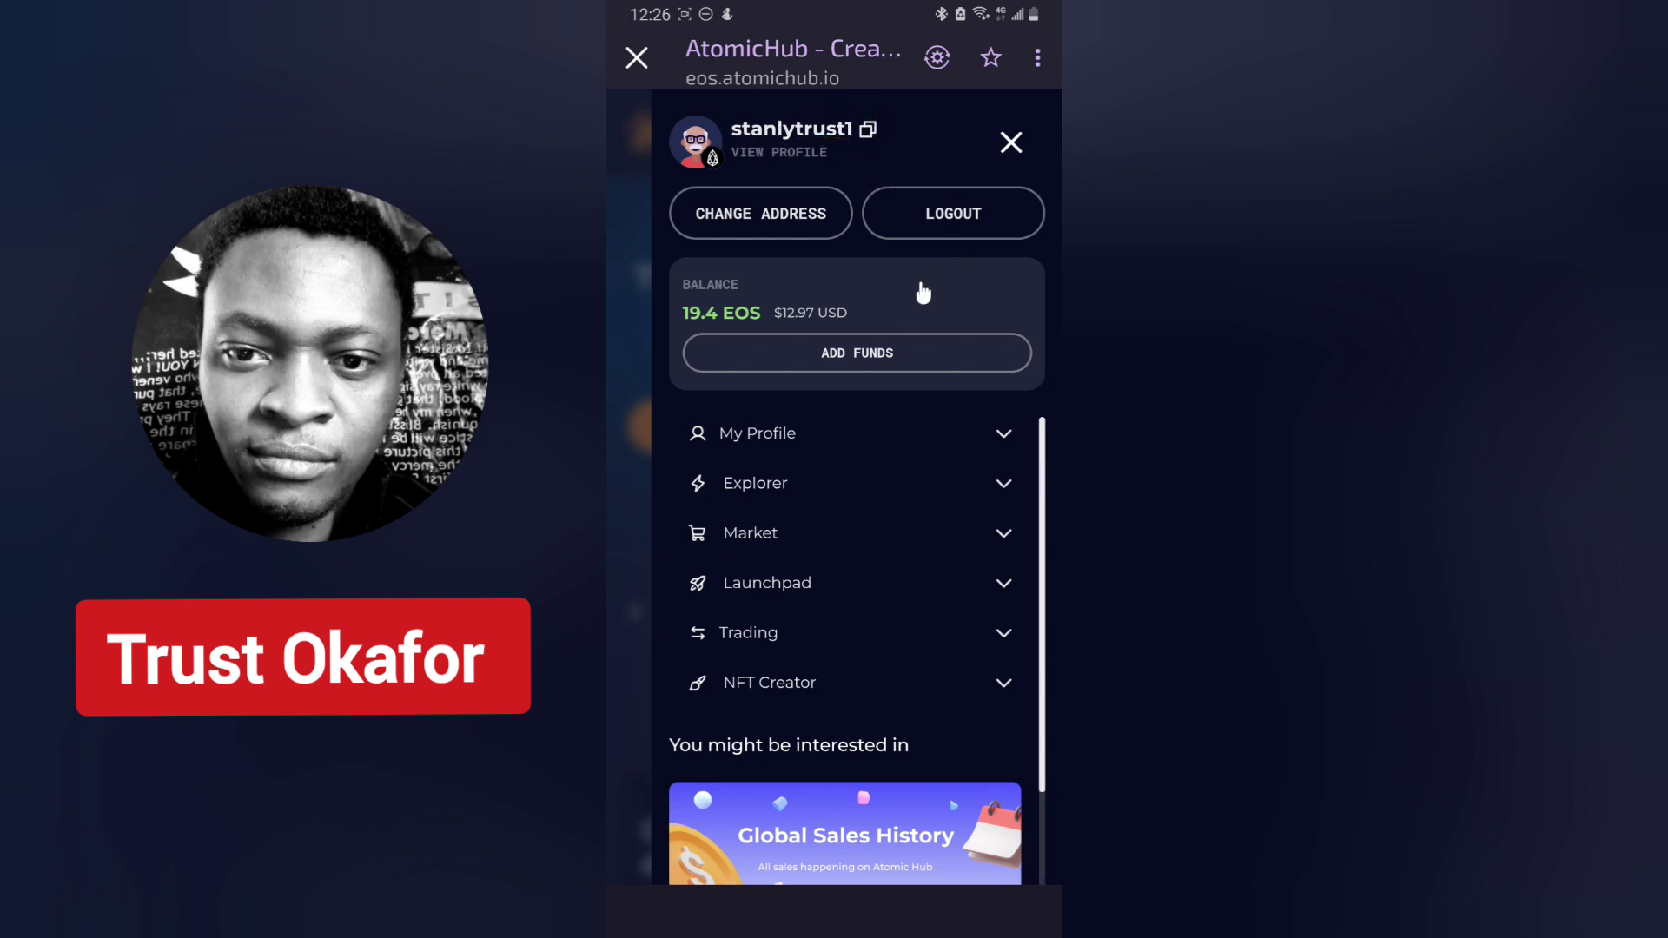
mouse_move(873, 315)
mouse_down()
mouse_move(695, 288)
mouse_move(673, 329)
mouse_move(812, 336)
mouse_move(869, 321)
mouse_move(874, 299)
mouse_up()
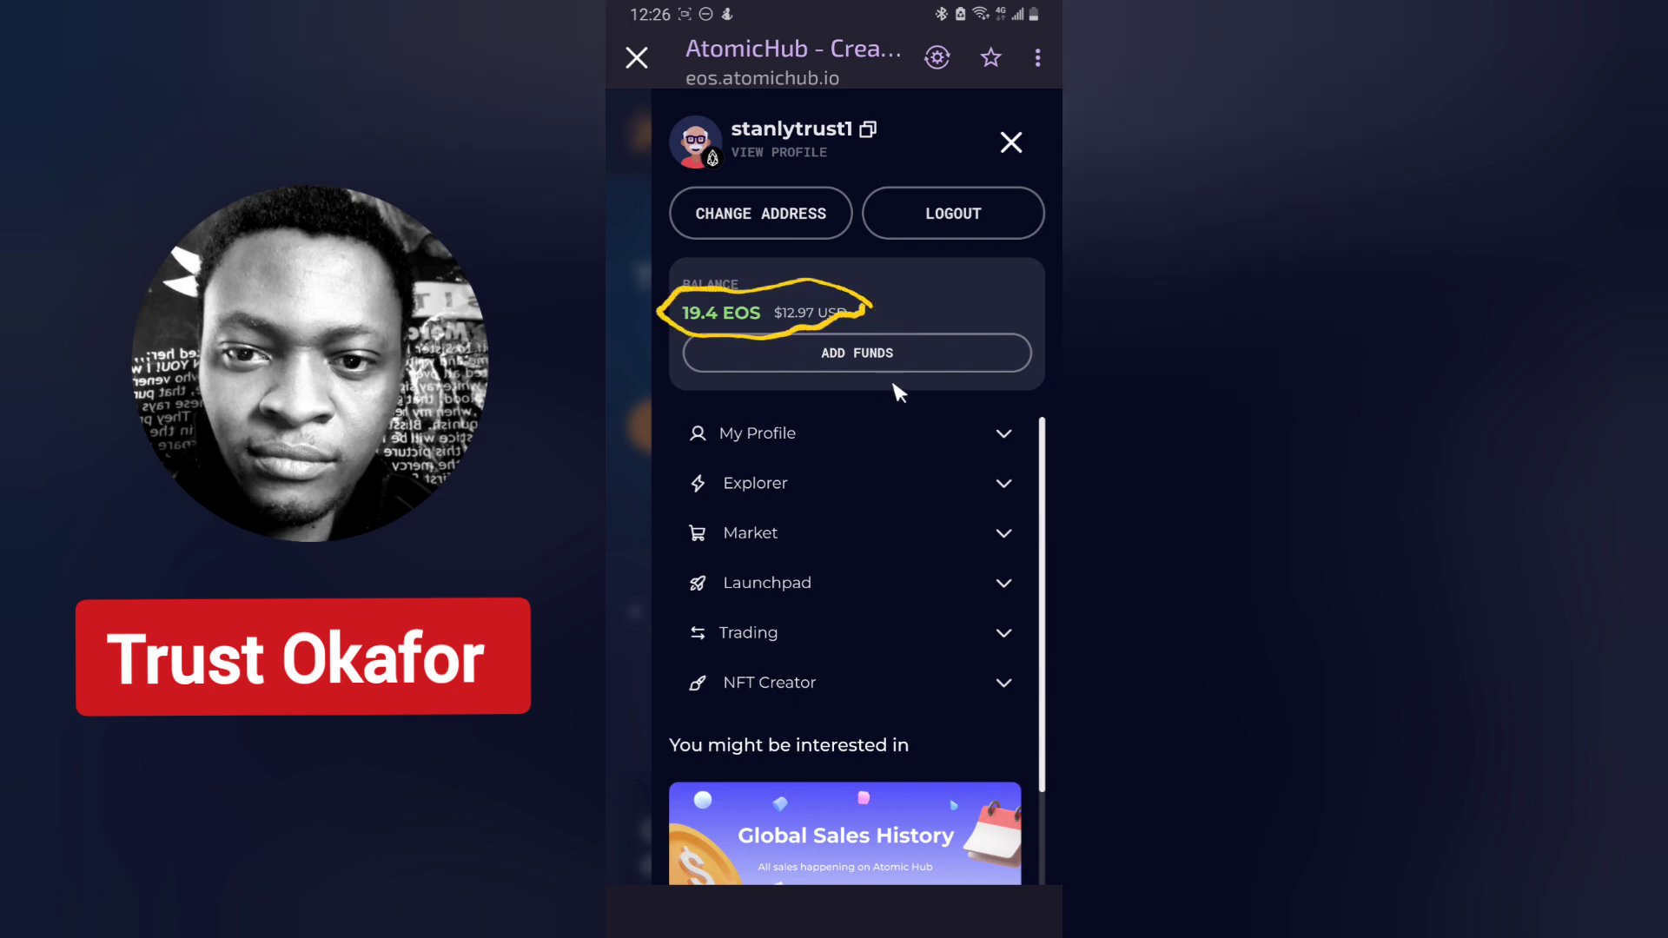
- Open My Inventory's INVENTORY list, confirm it holds no NFTs, then return to the INFO card
click(786, 433)
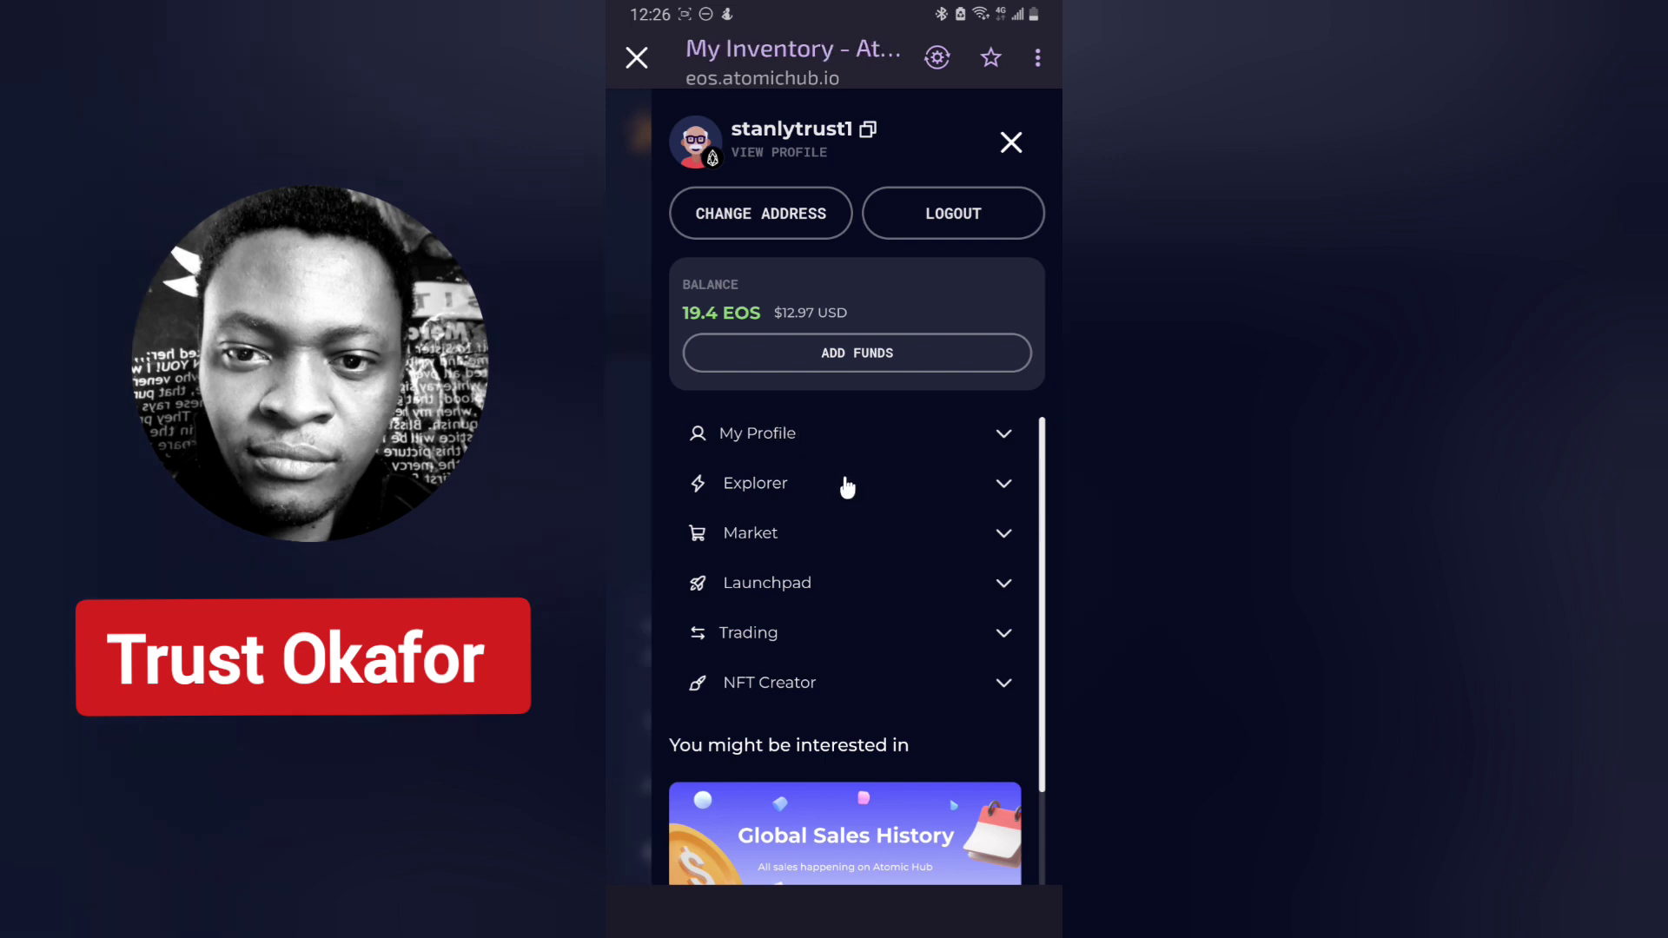
click(830, 508)
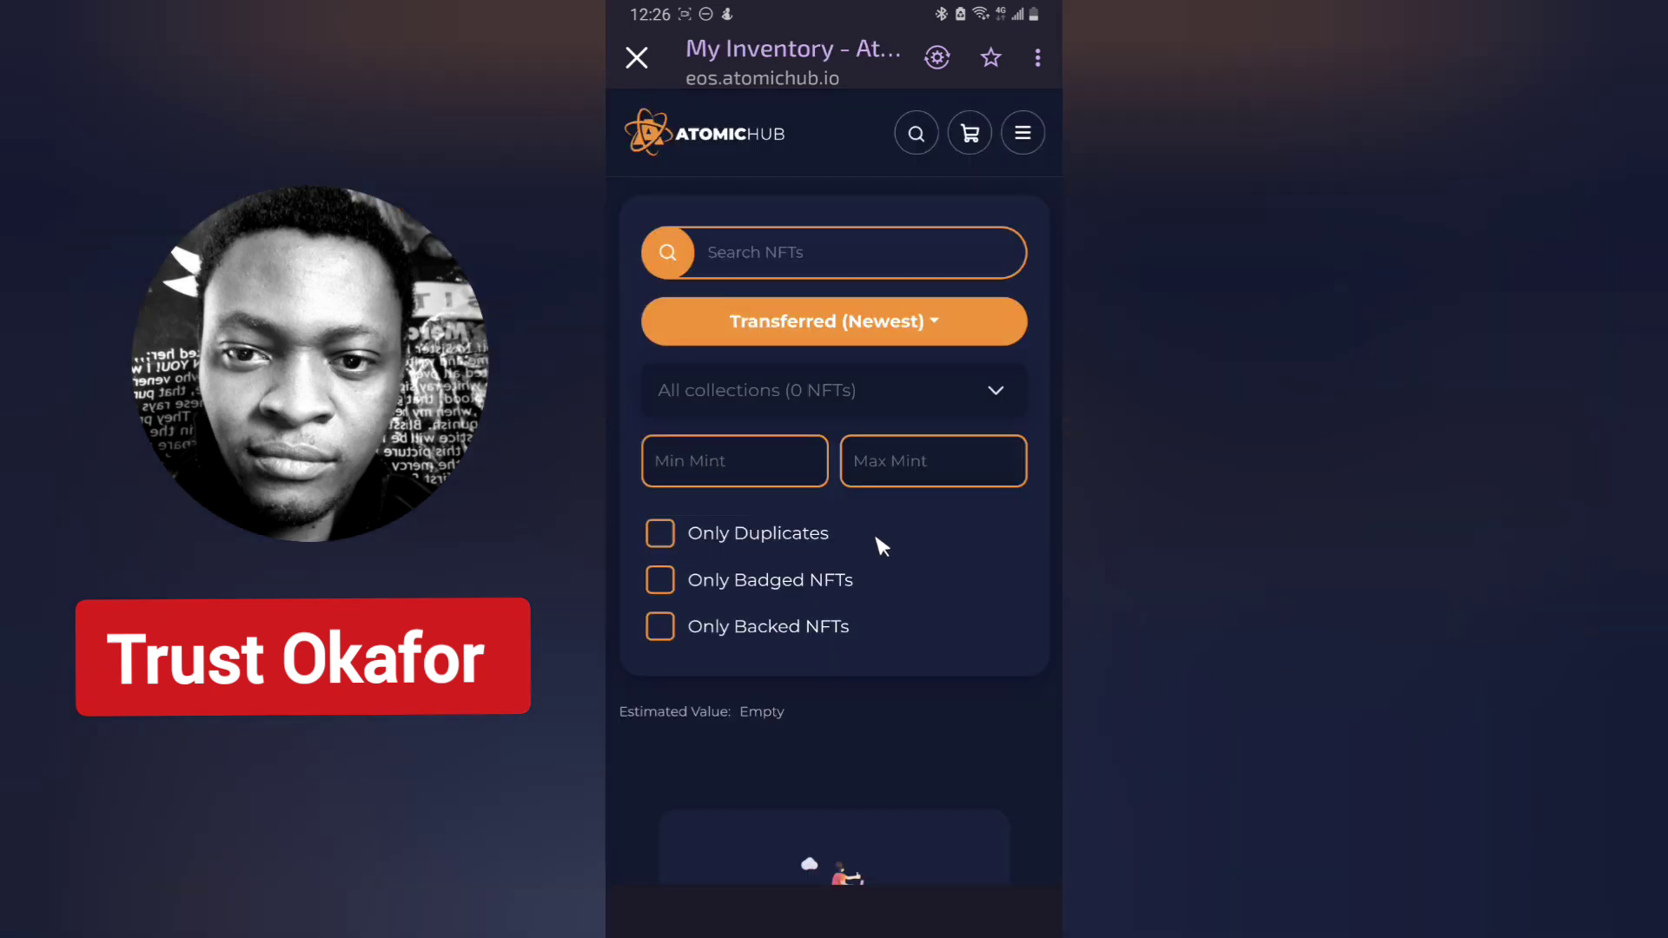
scroll(879, 543, down, 5)
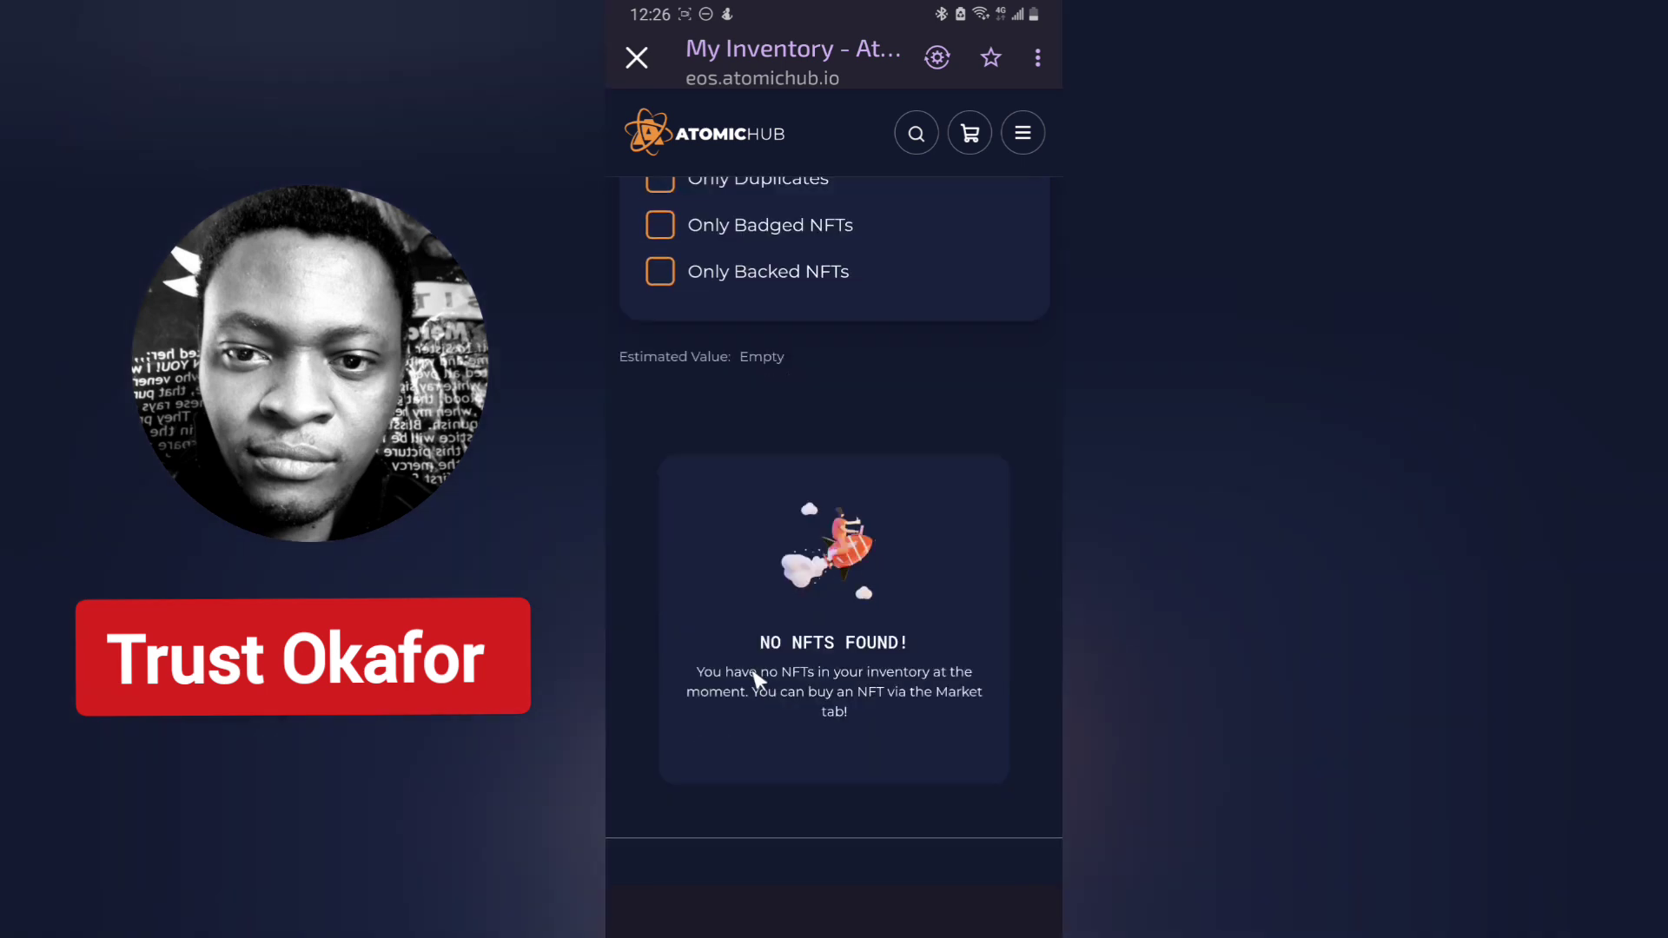
scroll(858, 617, up, 10)
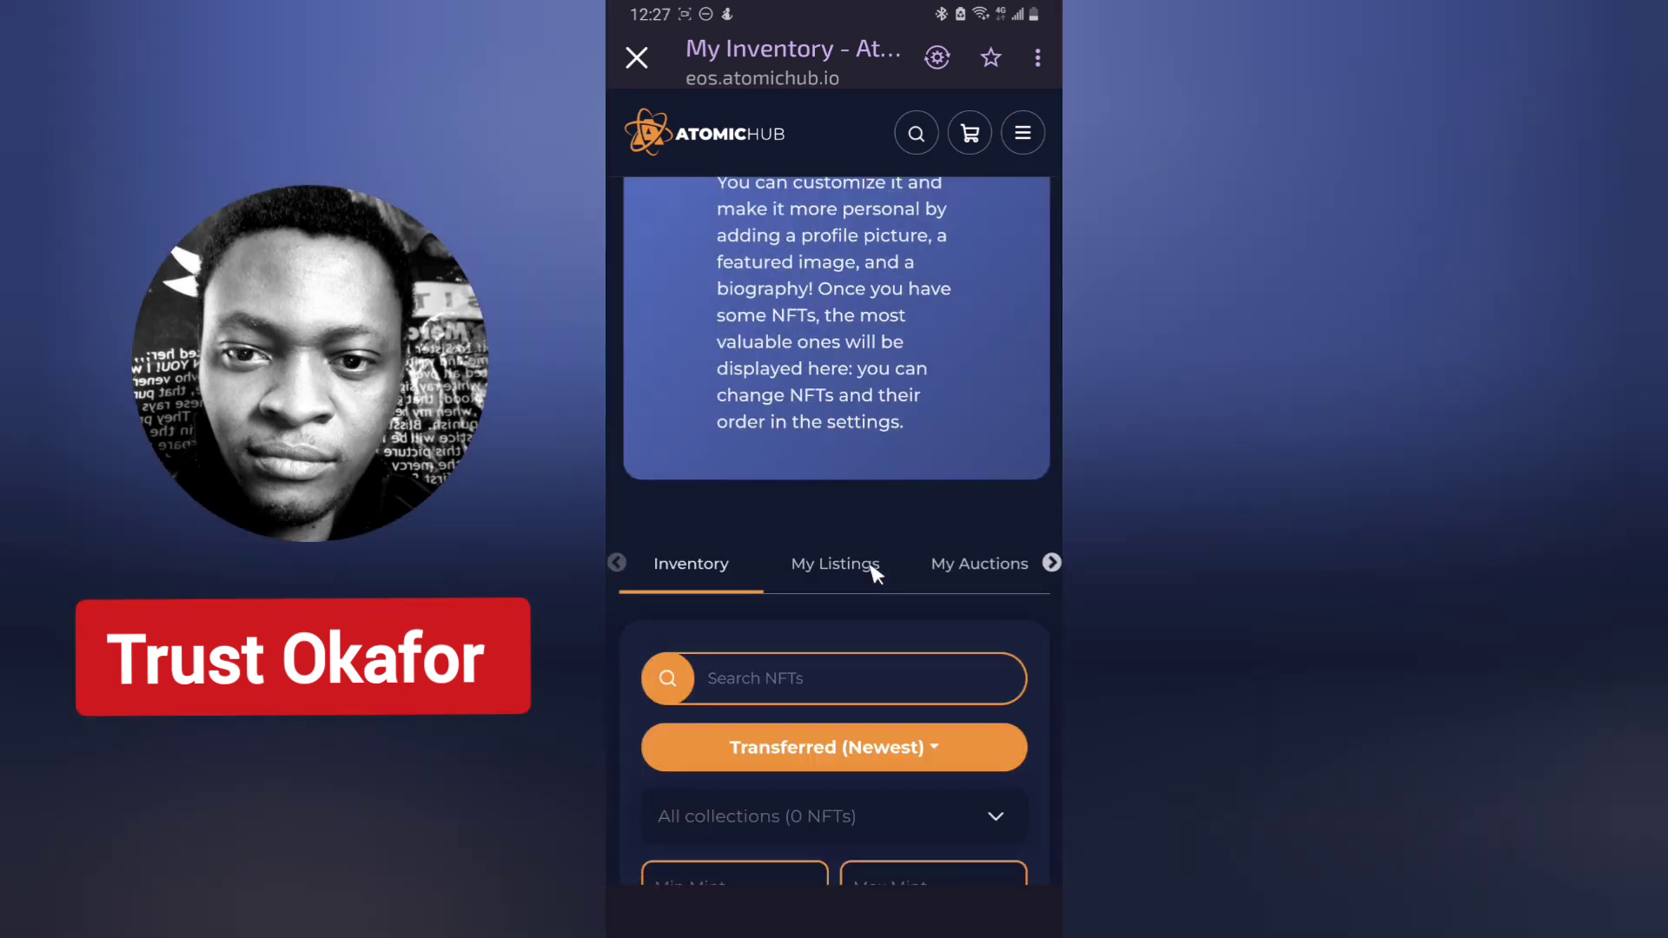
scroll(806, 458, up, 4)
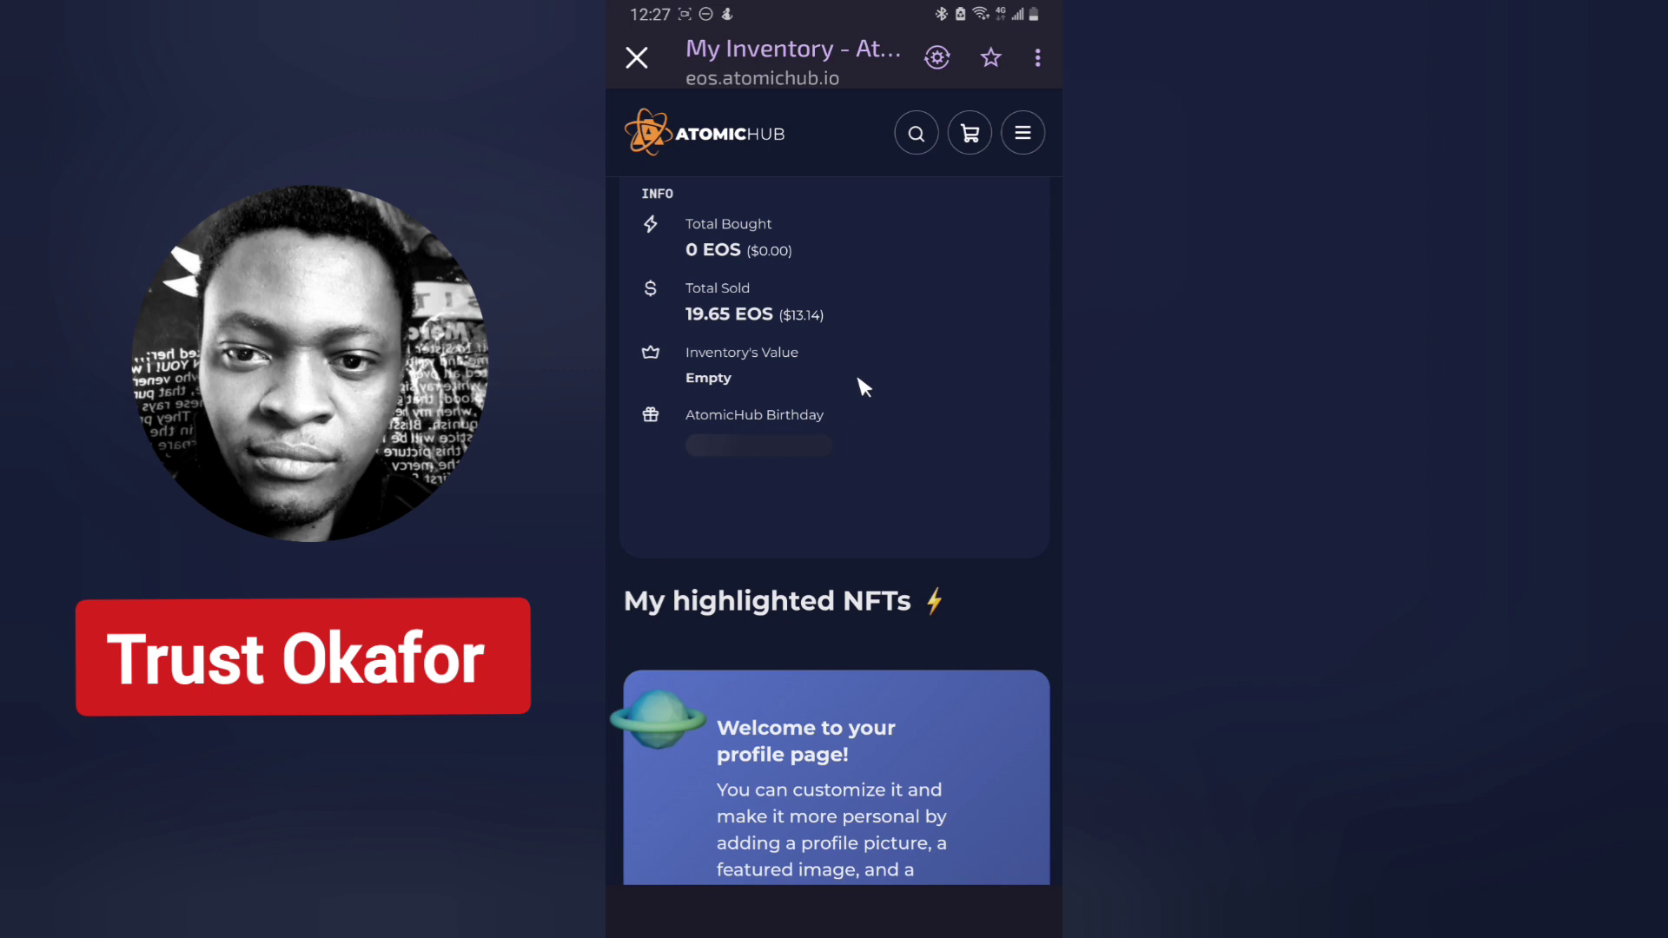
scroll(750, 405, up, 3)
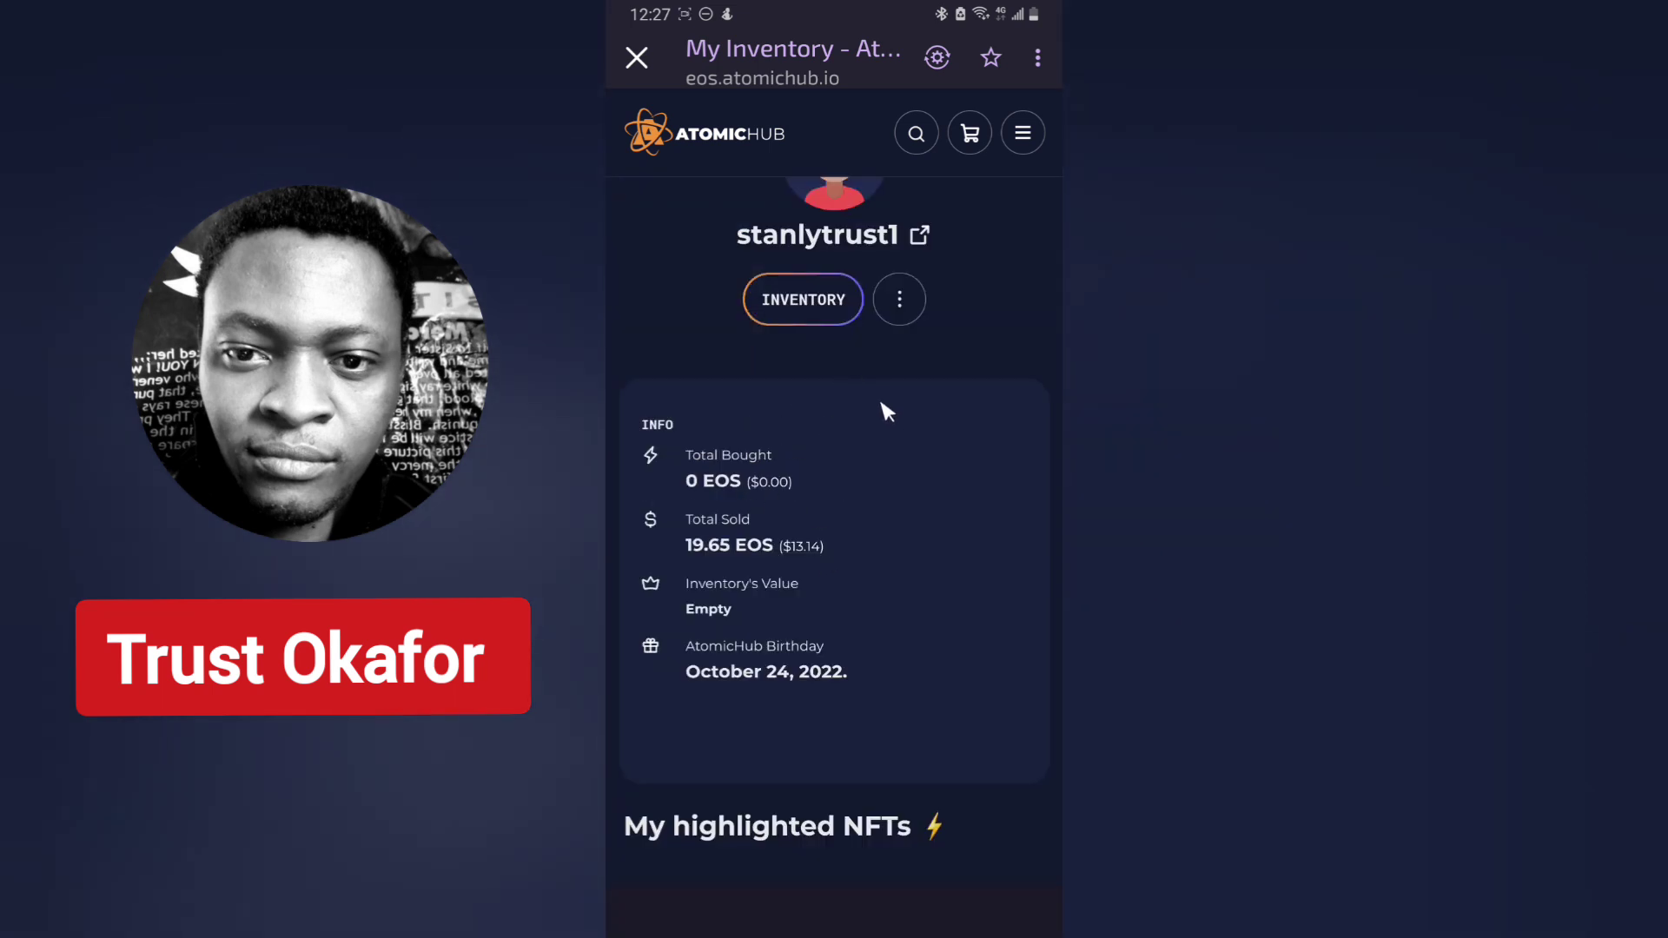
mouse_move(865, 544)
mouse_down()
mouse_move(728, 588)
mouse_move(656, 534)
mouse_move(761, 498)
mouse_move(852, 535)
mouse_up()
- Close the AtomicHub in-app browser to reach Wombat's Home screen with Quests and Favourite Games
click(636, 59)
click(637, 59)
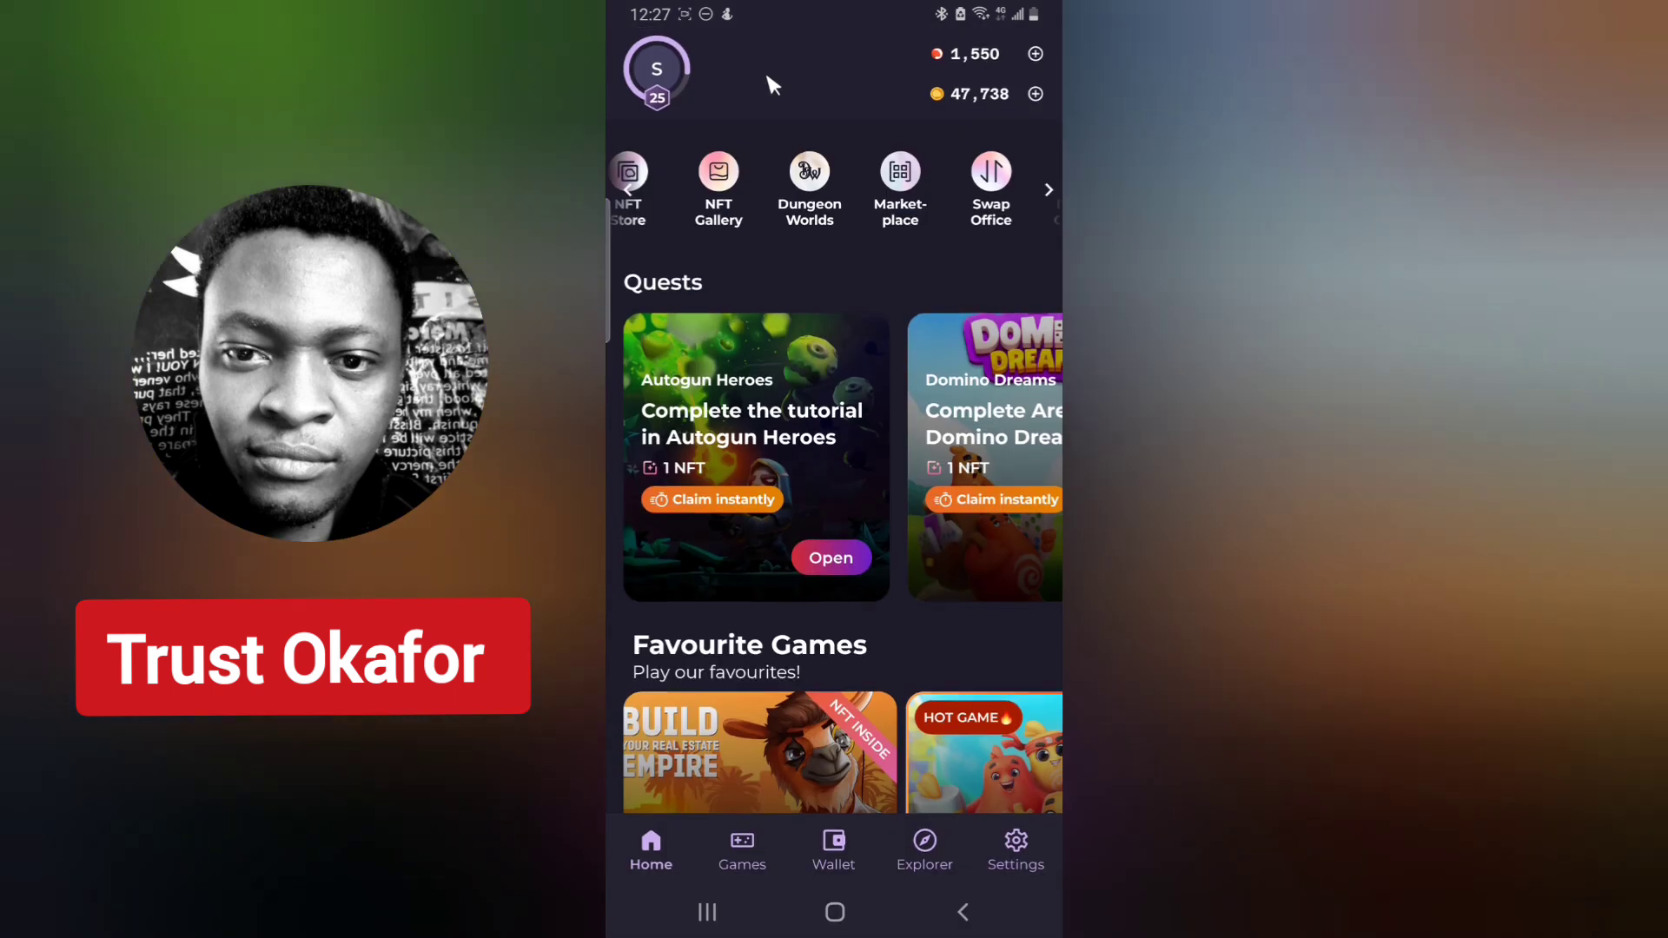